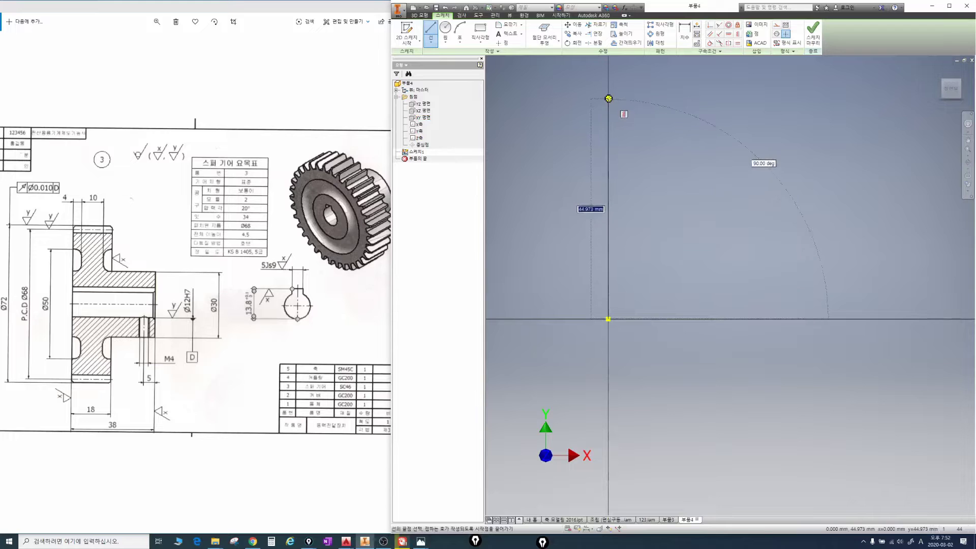
Step: Draw a closed L-shaped half profile from the origin, about 45 mm high and 40.8 mm long, with a step about 21.4 mm above the base
{"action": "left_click", "coordinate": [608, 97]}
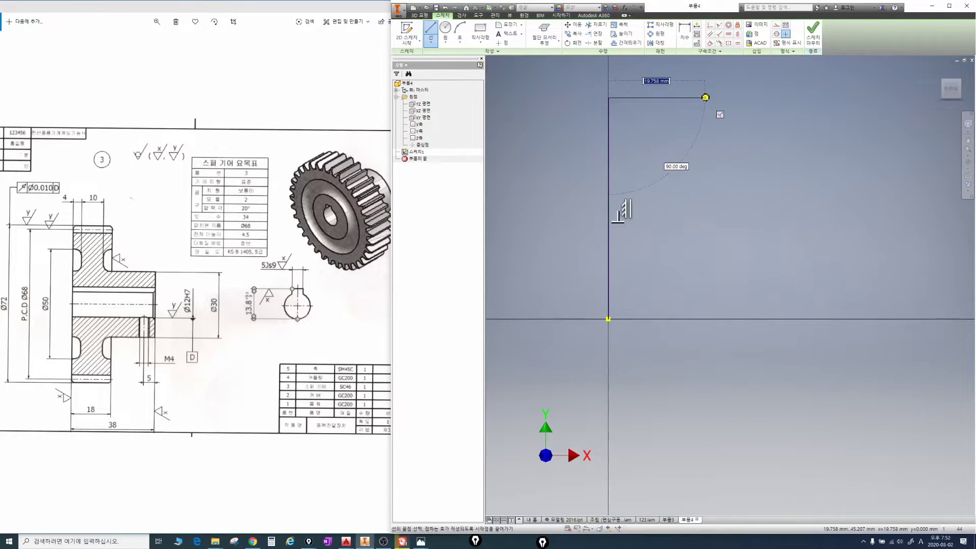
{"action": "left_click", "coordinate": [704, 98]}
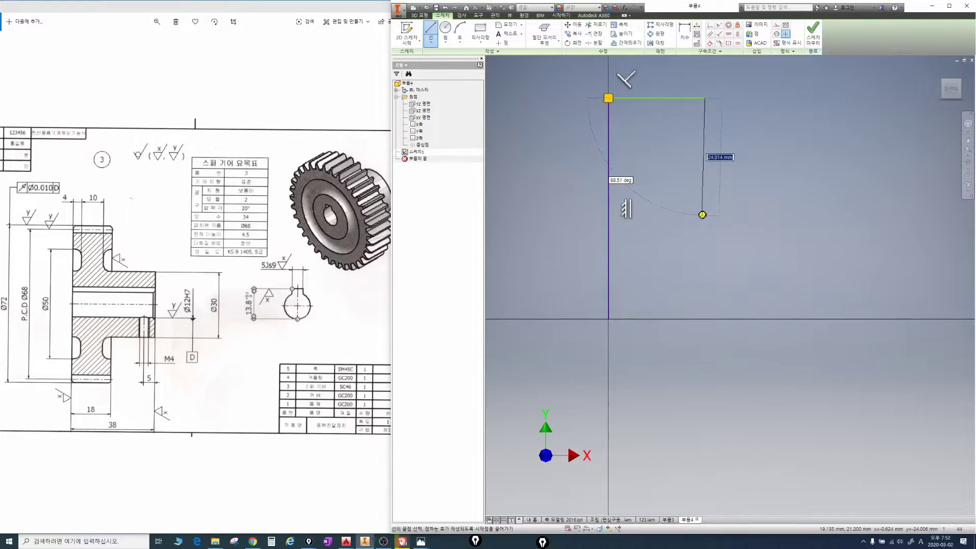
{"action": "left_click", "coordinate": [704, 213]}
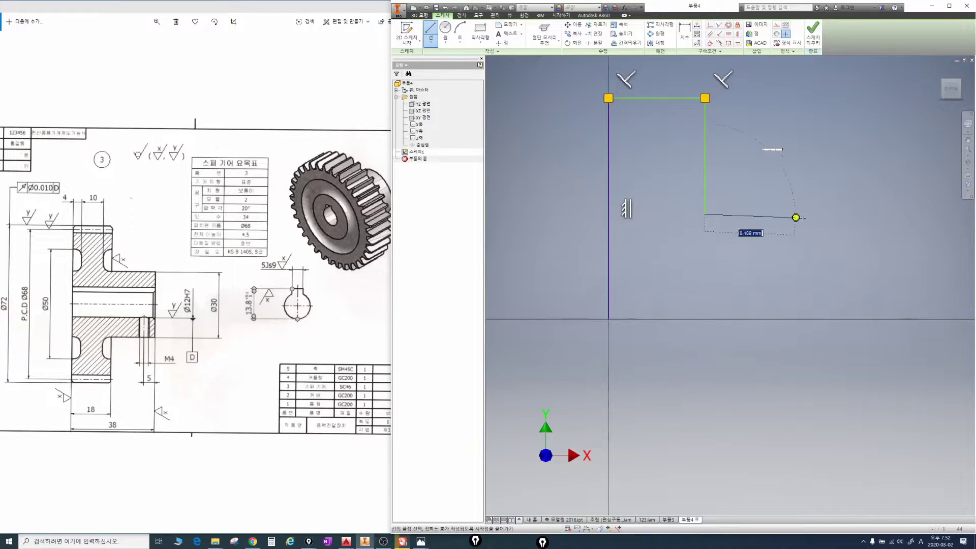
{"action": "left_click", "coordinate": [808, 213]}
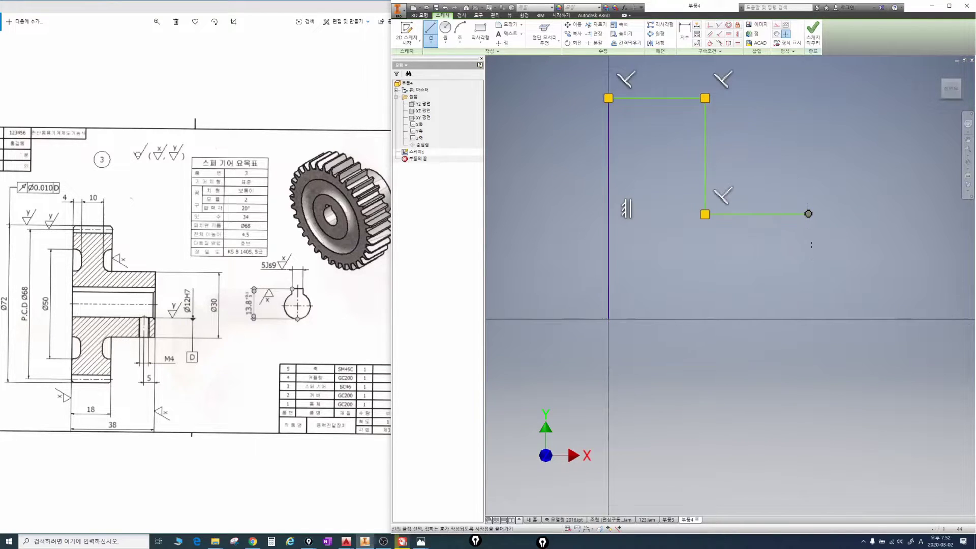
{"action": "left_click", "coordinate": [808, 318]}
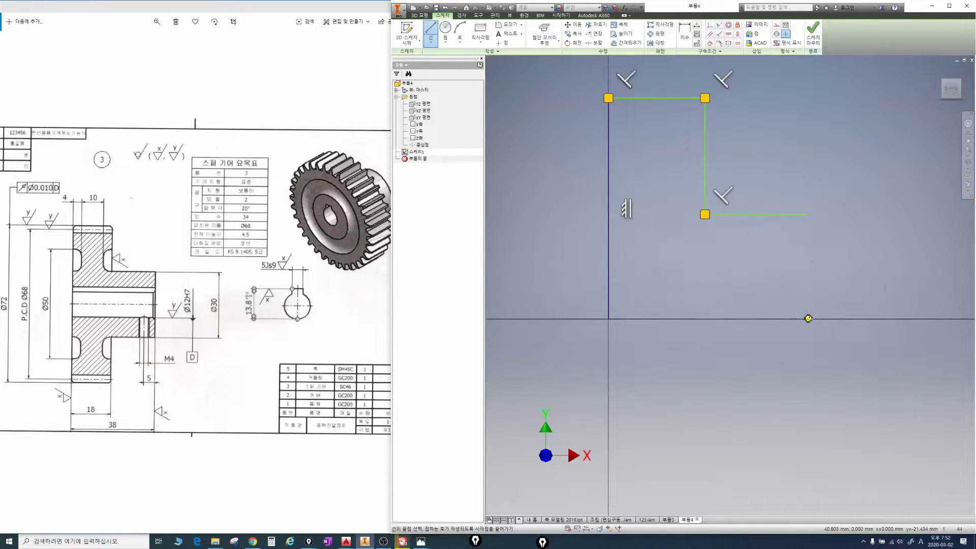
{"action": "left_click", "coordinate": [608, 318]}
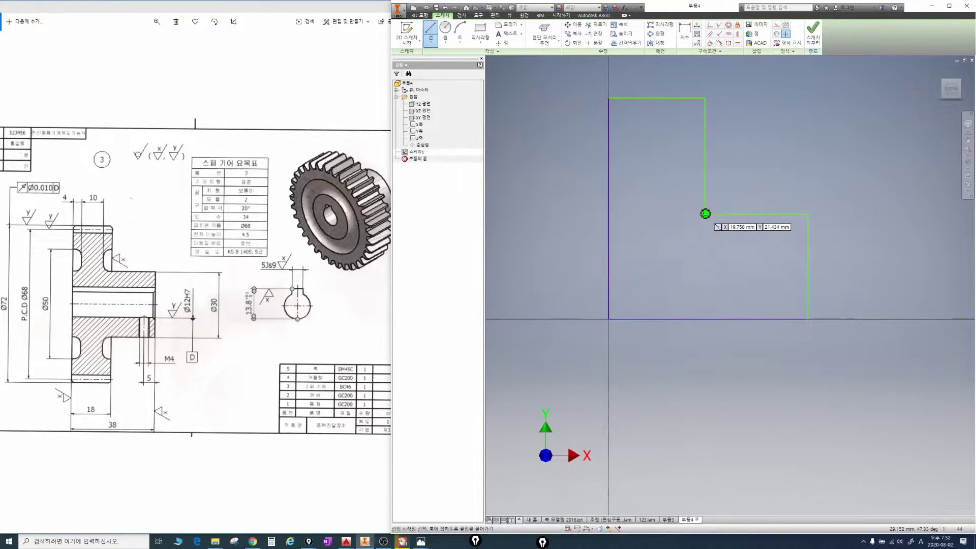
Step: Draw a rectangular recess inward from the profile's inner step corner, reaching about 34 mm above the base and closing on the step's vertical edge
{"action": "left_click", "coordinate": [705, 213]}
{"action": "left_click", "coordinate": [678, 213]}
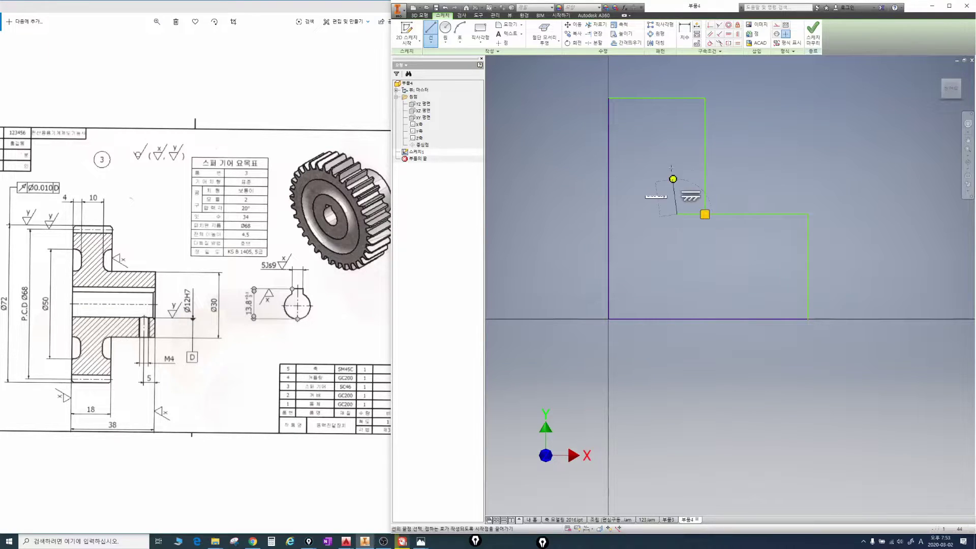
{"action": "left_click", "coordinate": [678, 151]}
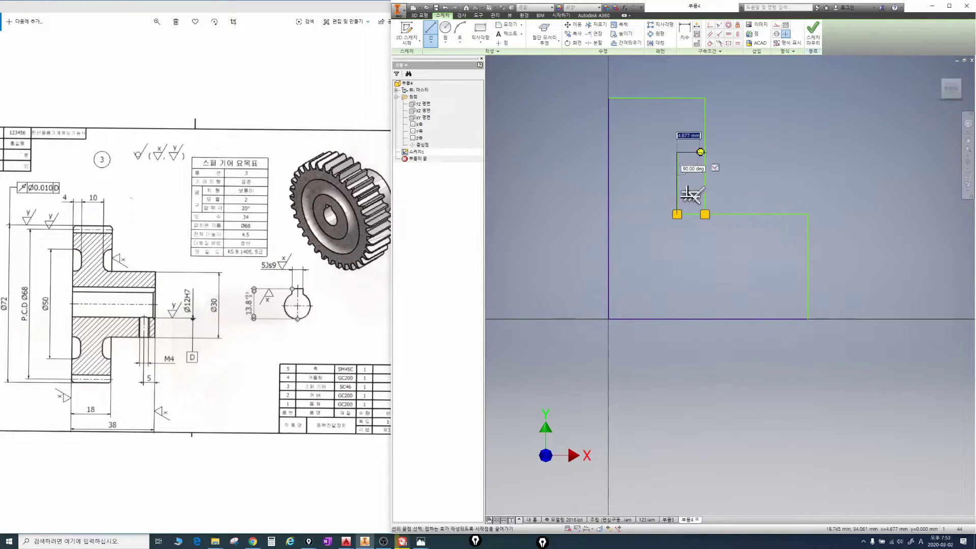
{"action": "left_click", "coordinate": [705, 152]}
{"action": "key", "text": "Escape"}
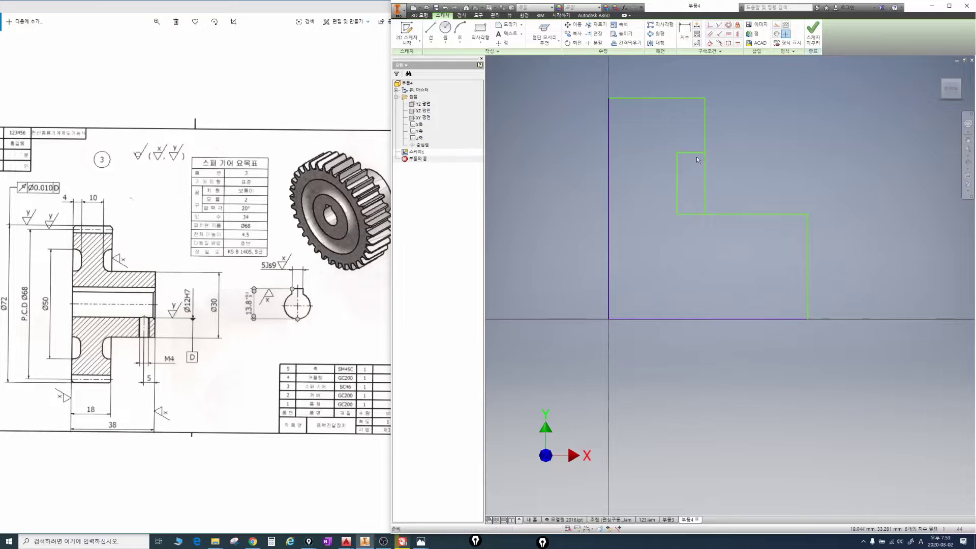
Step: Draw a matching rectangular recess against the profile's vertical edge on the Y axis, between about 34 mm and the step height
{"action": "key", "text": "l"}
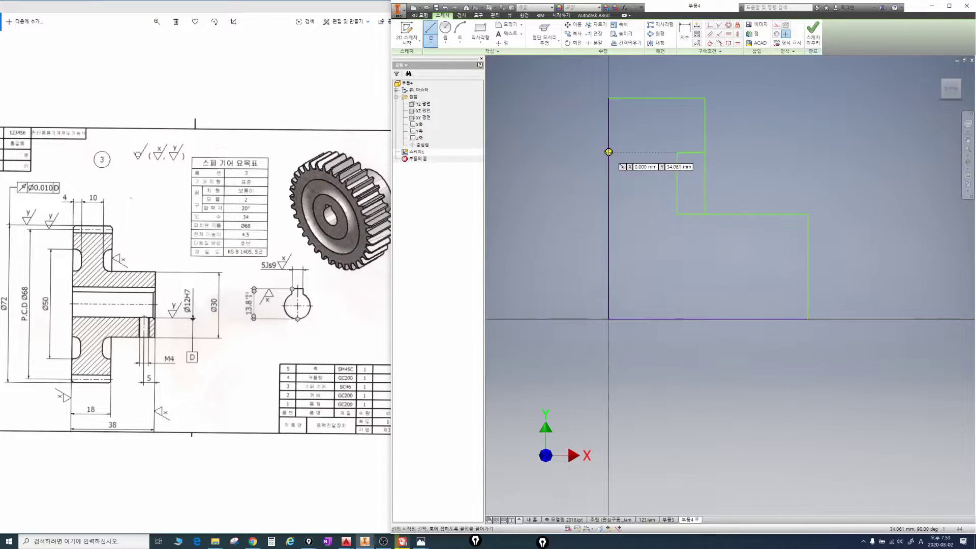
{"action": "left_click", "coordinate": [608, 151]}
{"action": "left_click", "coordinate": [639, 152]}
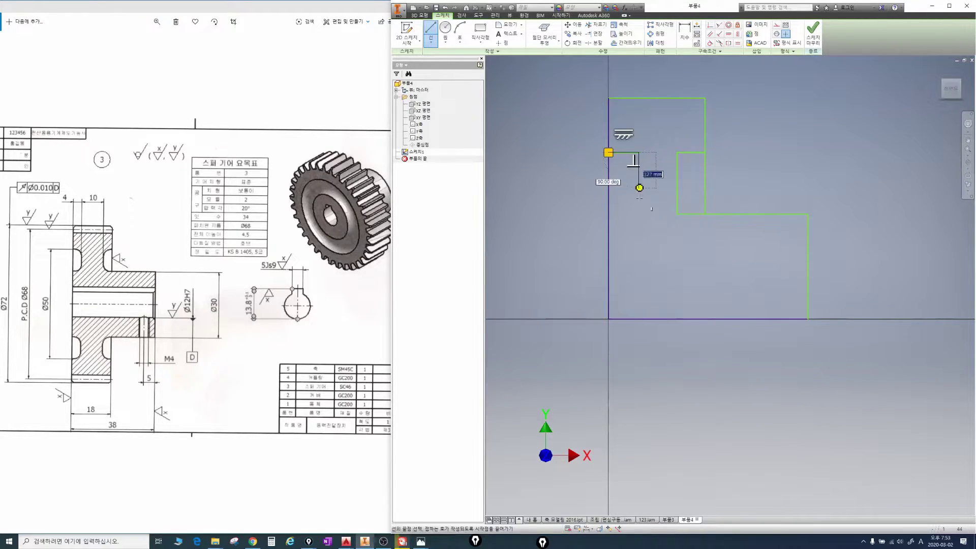
{"action": "left_click", "coordinate": [639, 214]}
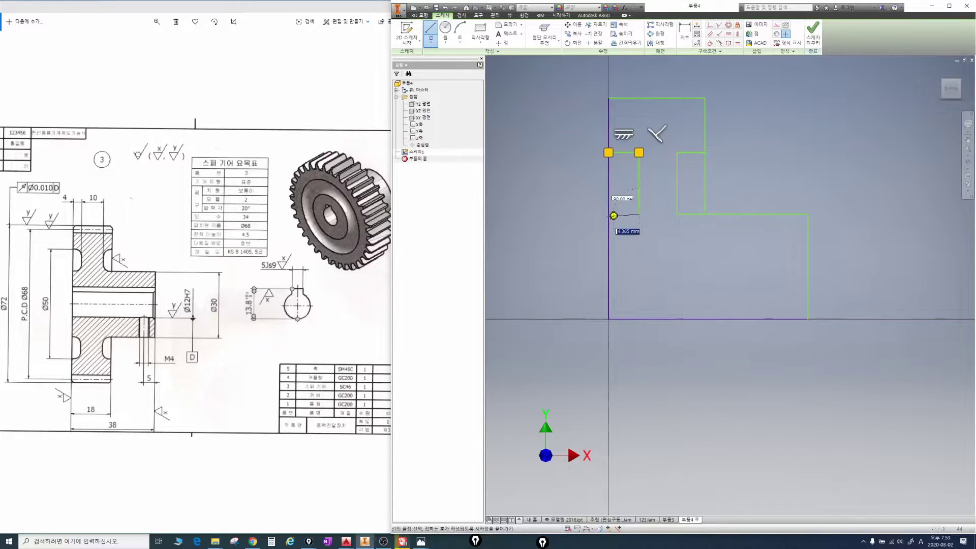
{"action": "left_click", "coordinate": [609, 214]}
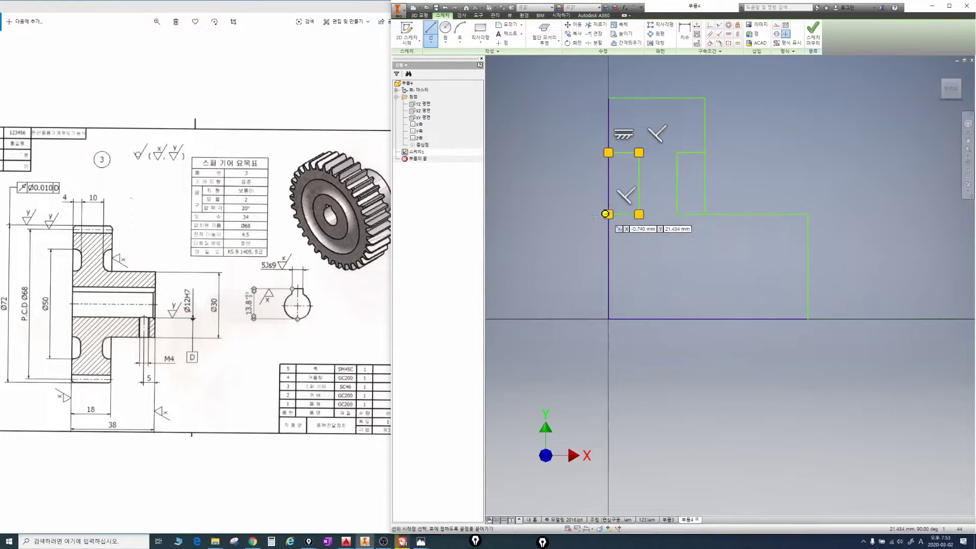
{"action": "key", "text": "Escape"}
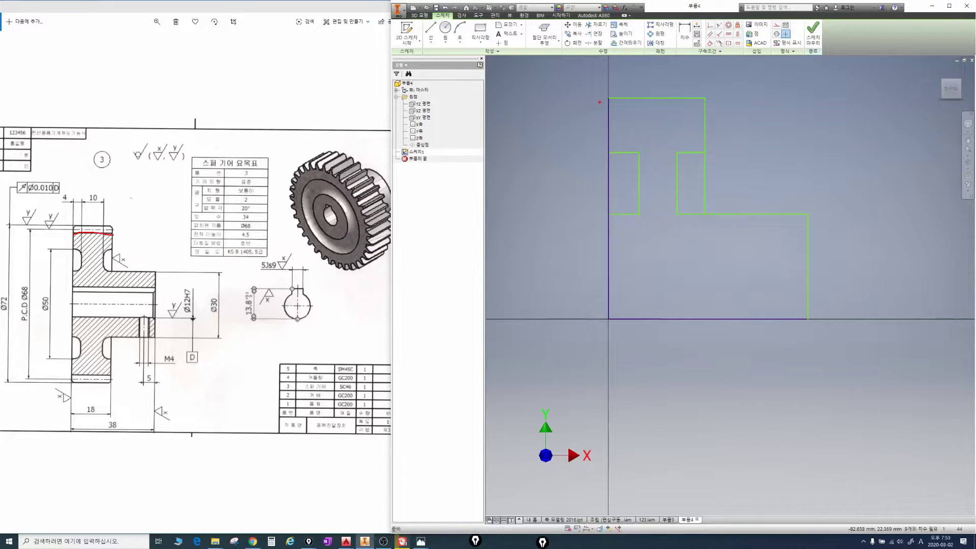
{"action": "left_click_drag", "start_coordinate": [600, 101], "coordinate": [682, 94]}
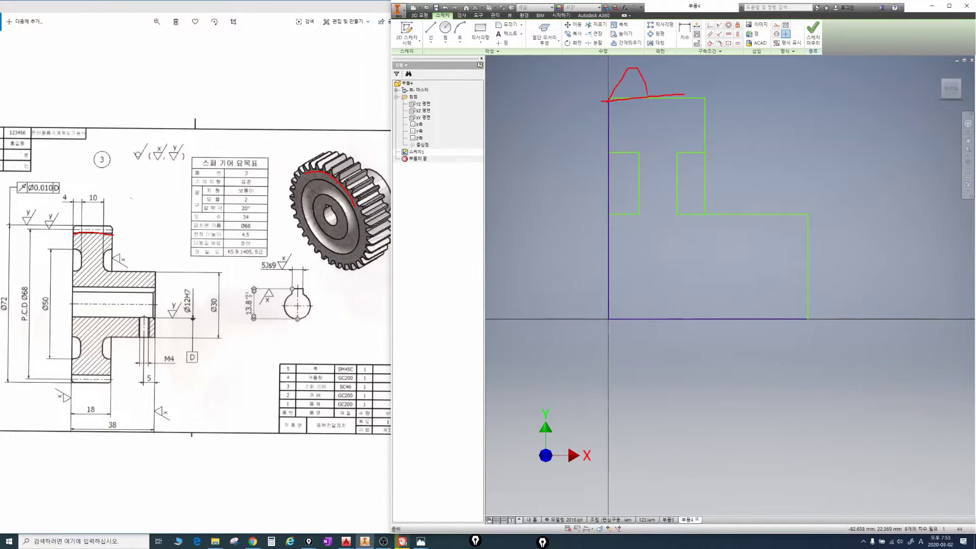
{"action": "key", "text": "Escape"}
{"action": "left_click_drag", "start_coordinate": [24, 304], "coordinate": [30, 277]}
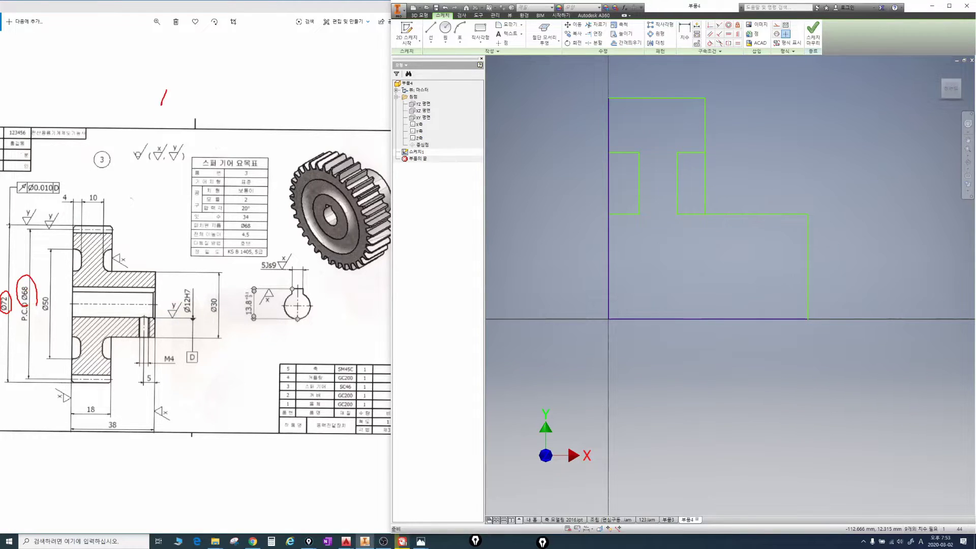
{"action": "left_click_drag", "start_coordinate": [186, 93], "coordinate": [188, 109]}
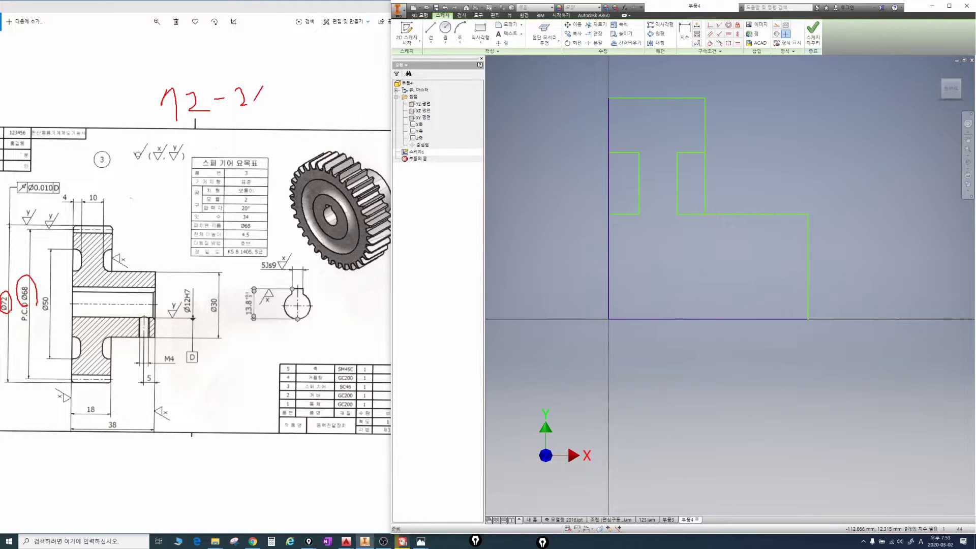
{"action": "left_click_drag", "start_coordinate": [271, 87], "coordinate": [323, 130]}
{"action": "left_click_drag", "start_coordinate": [240, 78], "coordinate": [238, 124]}
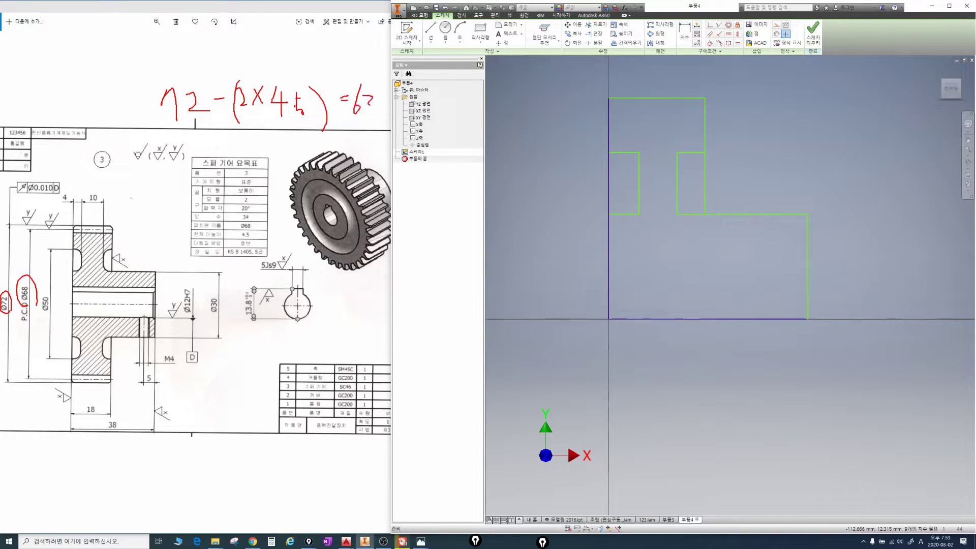
{"action": "key", "text": "Escape"}
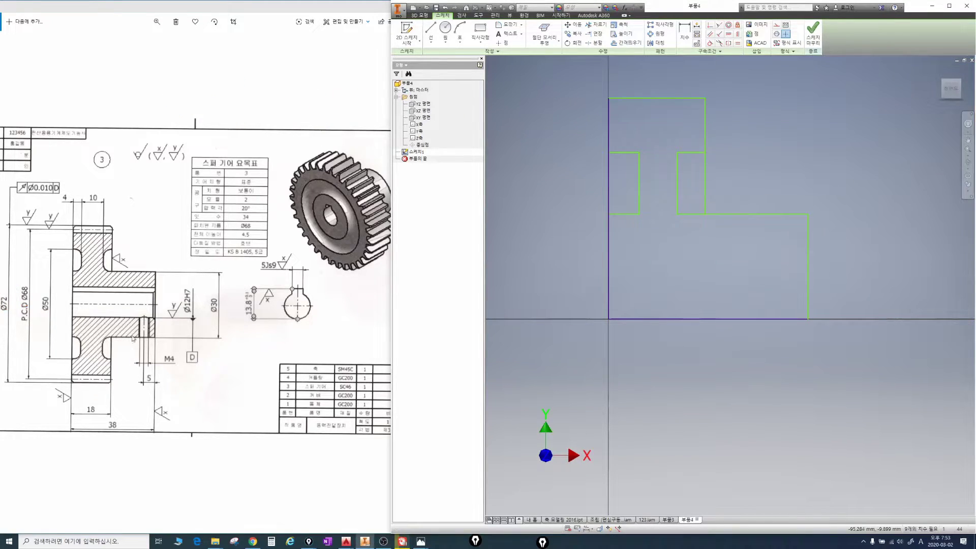
Step: Convert the profile's base line to a centerline and dimension the uppermost edge from it as a 63 mm diameter, placed clear of the profile
{"action": "left_click", "coordinate": [678, 319]}
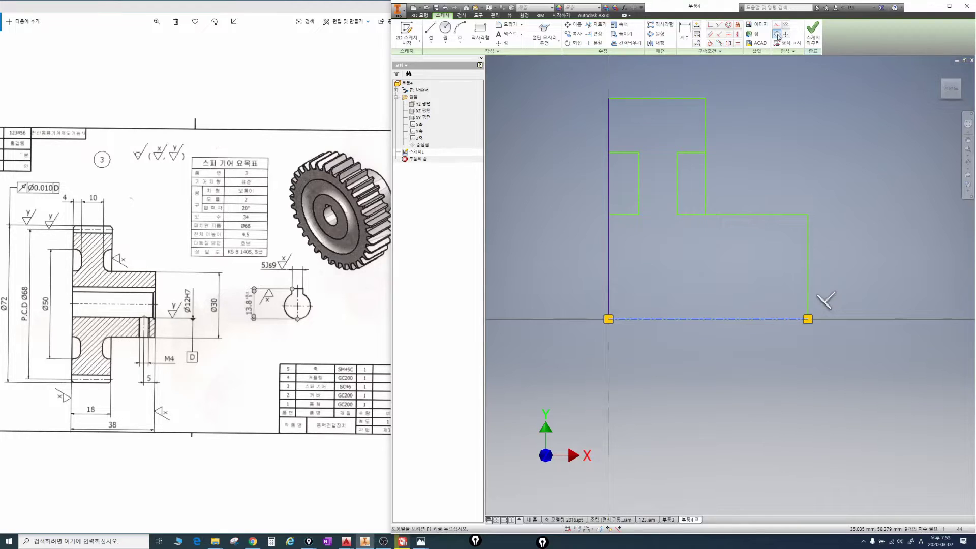
{"action": "key", "text": "Escape"}
{"action": "key", "text": "d"}
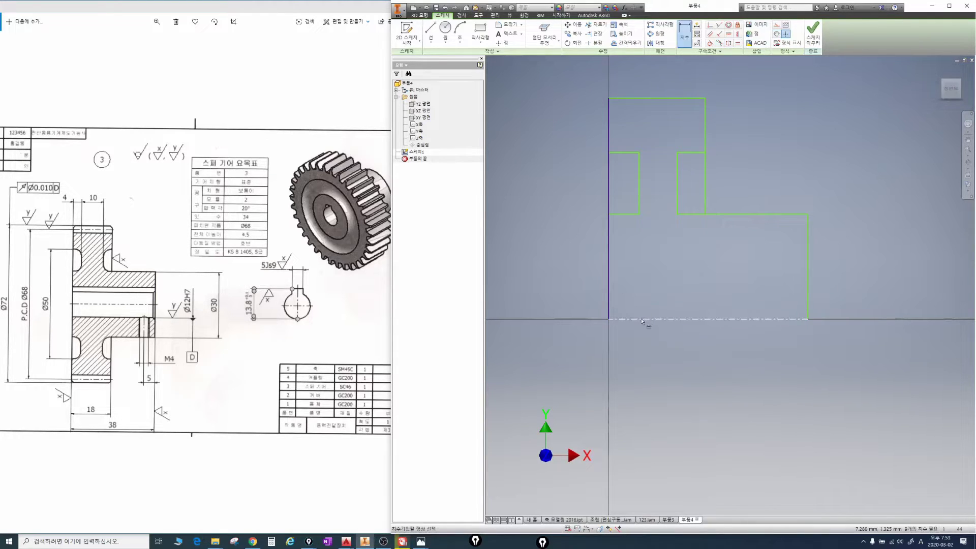
{"action": "left_click", "coordinate": [641, 319]}
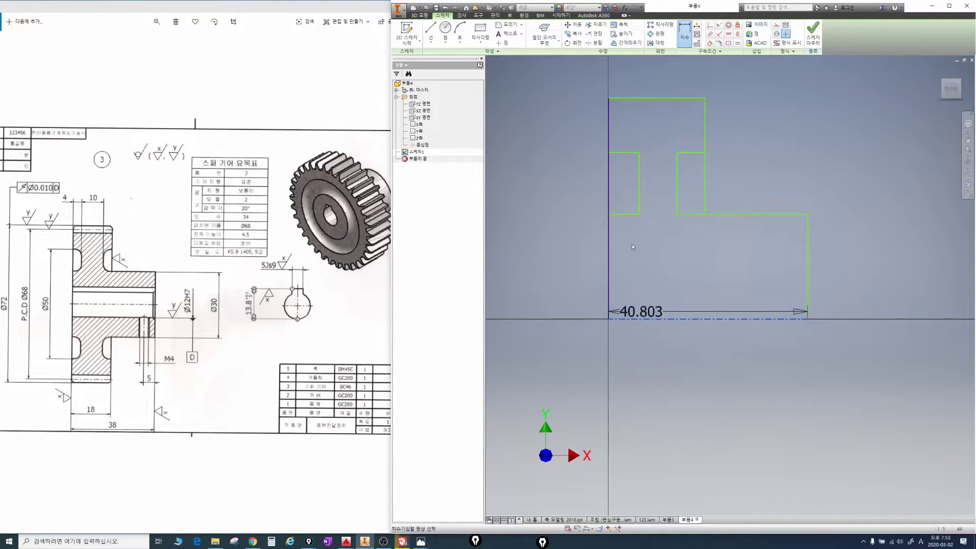
{"action": "left_click", "coordinate": [635, 99]}
{"action": "left_click", "coordinate": [558, 192]}
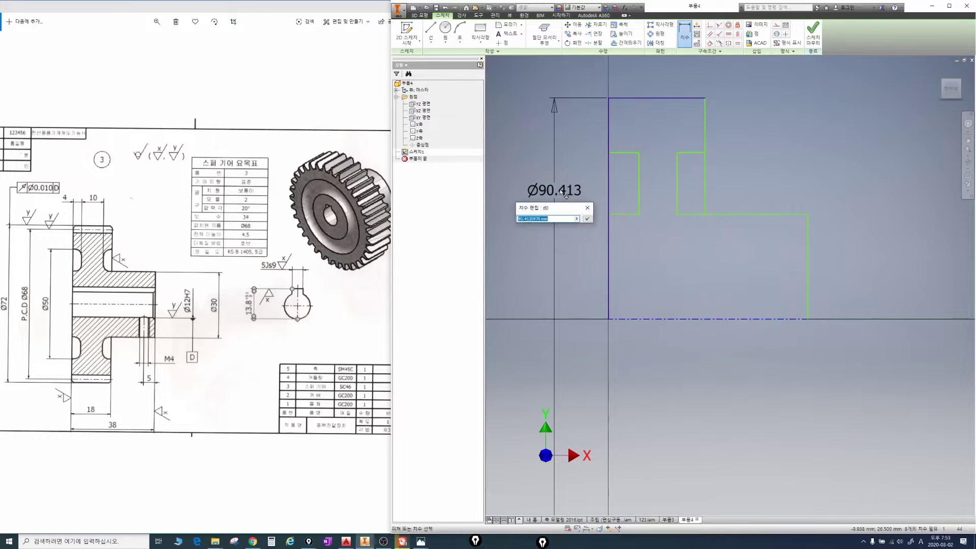
{"action": "type", "text": "63"}
{"action": "key", "text": "Return"}
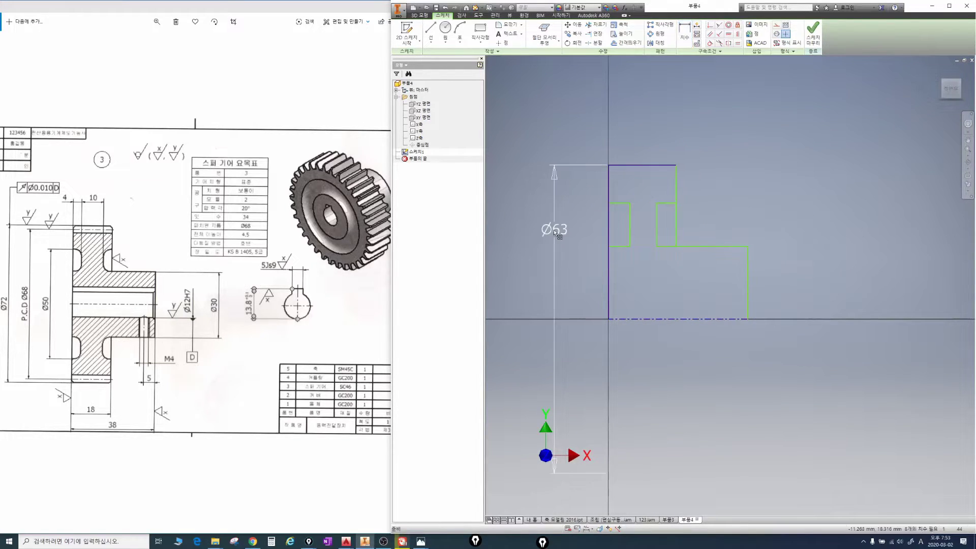
{"action": "left_click_drag", "start_coordinate": [554, 230], "coordinate": [520, 234]}
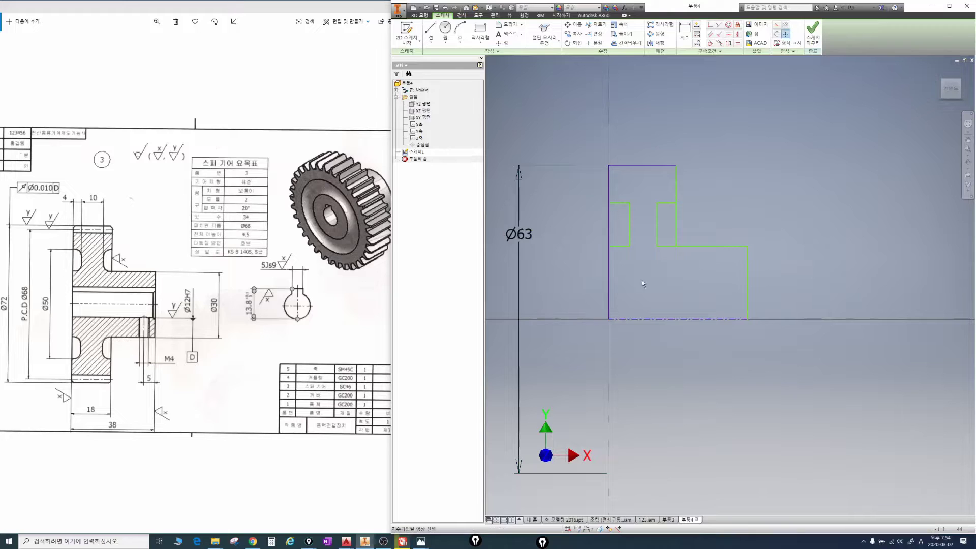
Step: Dimension the profile's overall length between its two outer vertical edges as 38 mm, placed above the profile
{"action": "key", "text": "d"}
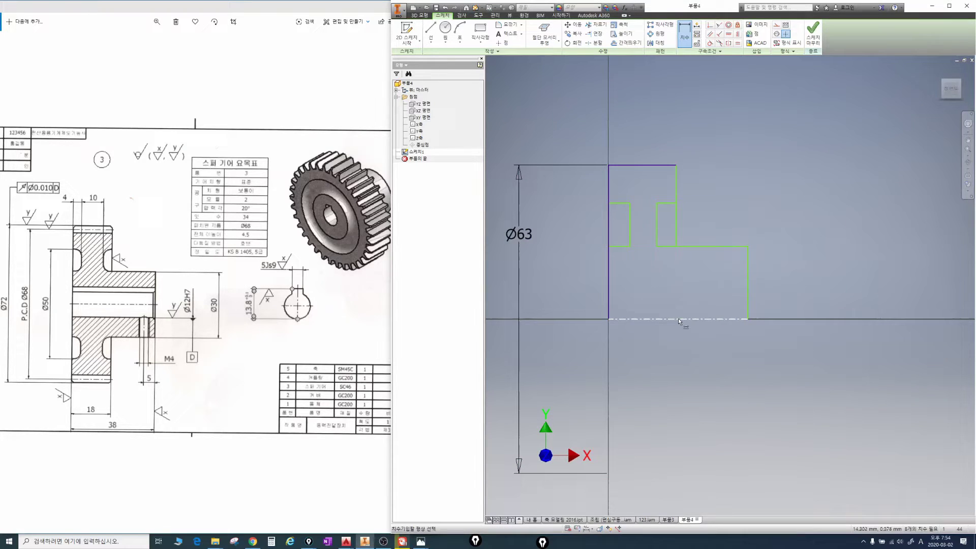
{"action": "left_click", "coordinate": [608, 197]}
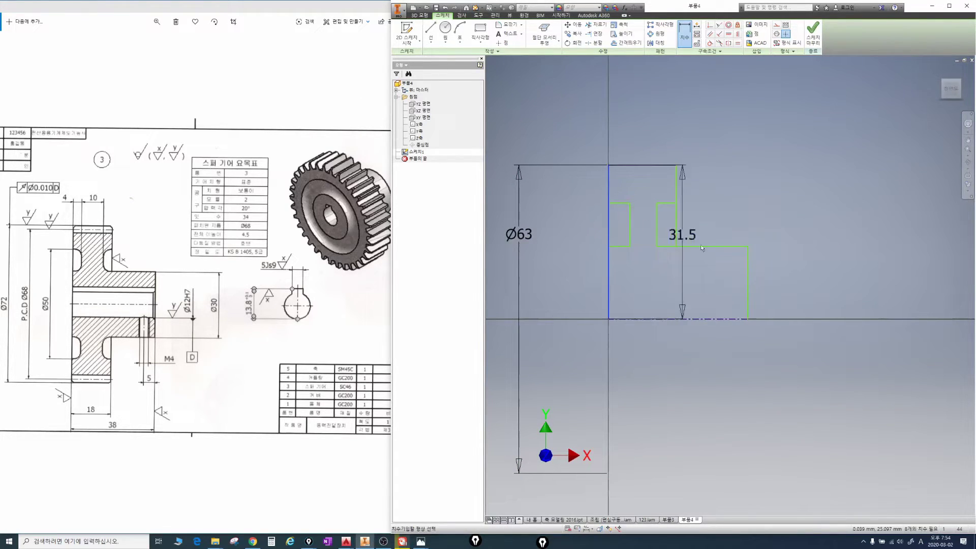
{"action": "left_click", "coordinate": [747, 280]}
{"action": "left_click", "coordinate": [687, 70]}
{"action": "middle_click_drag", "start_coordinate": [687, 70], "coordinate": [689, 124]}
{"action": "double_click", "coordinate": [688, 124]}
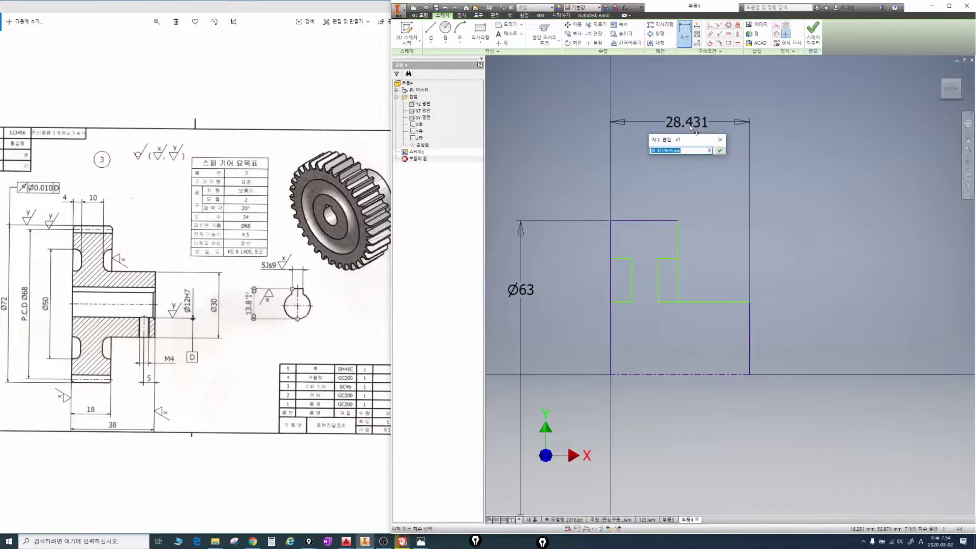
{"action": "type", "text": "38"}
{"action": "key", "text": "Return"}
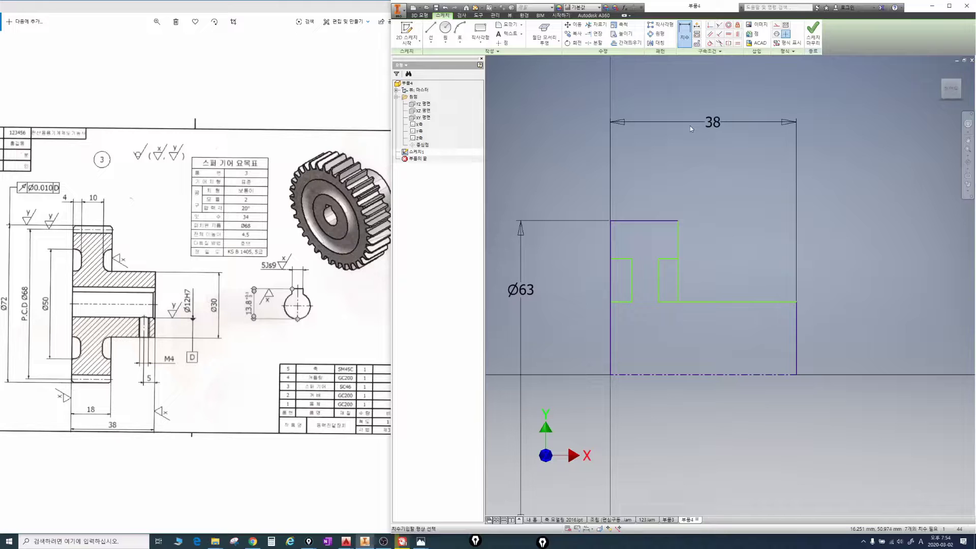
Step: Set the width of the gear body's uppermost edge to 18 mm and dismiss the advertisement pop-up
{"action": "left_click", "coordinate": [651, 221]}
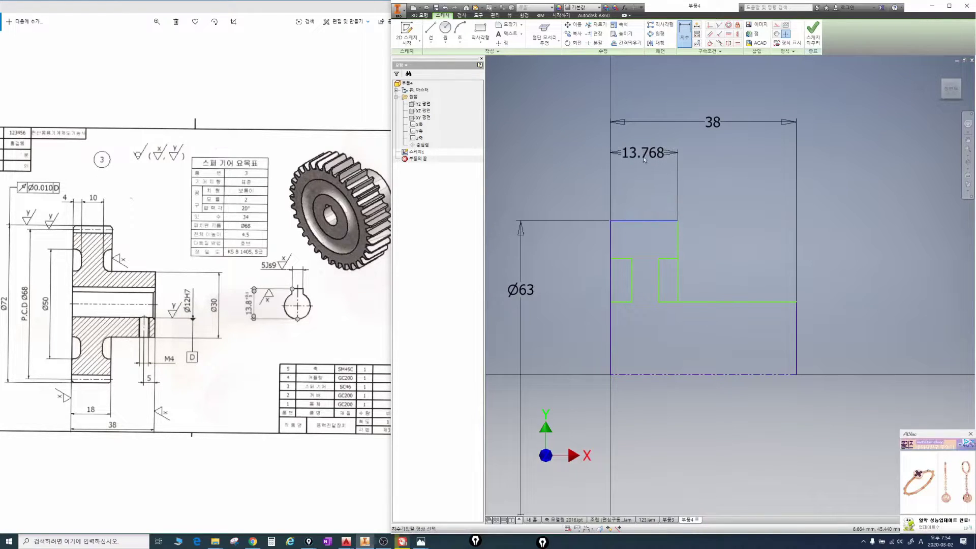
{"action": "left_click", "coordinate": [648, 154]}
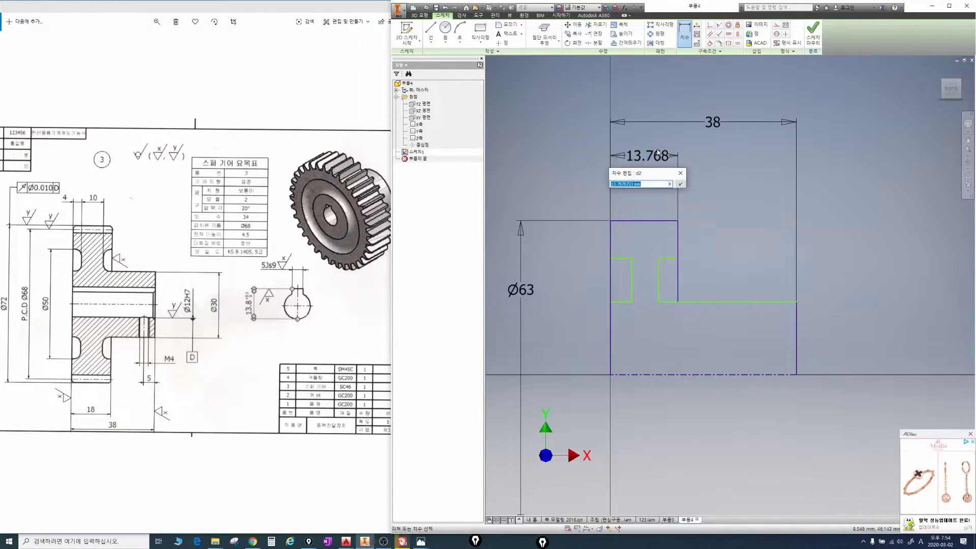
{"action": "type", "text": "18"}
{"action": "key", "text": "Return"}
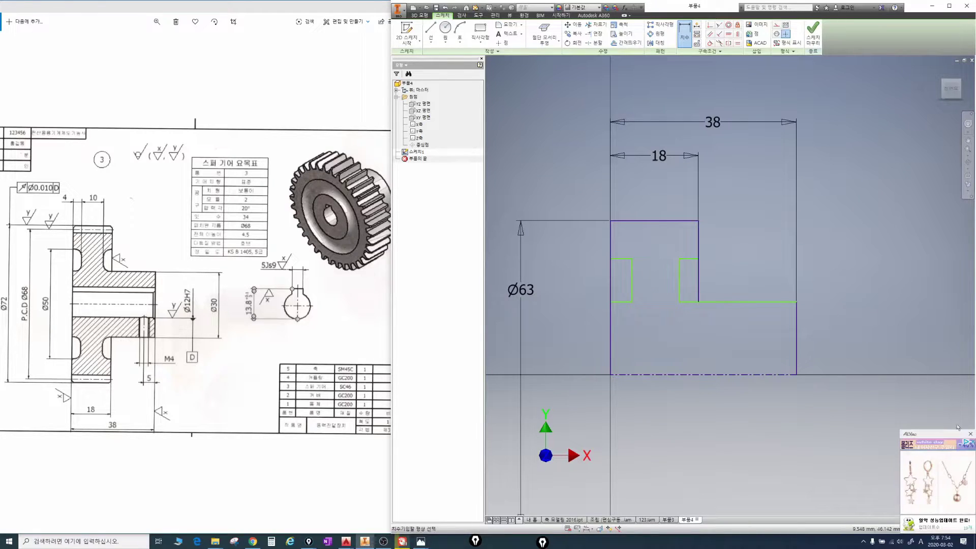
{"action": "left_click", "coordinate": [970, 435]}
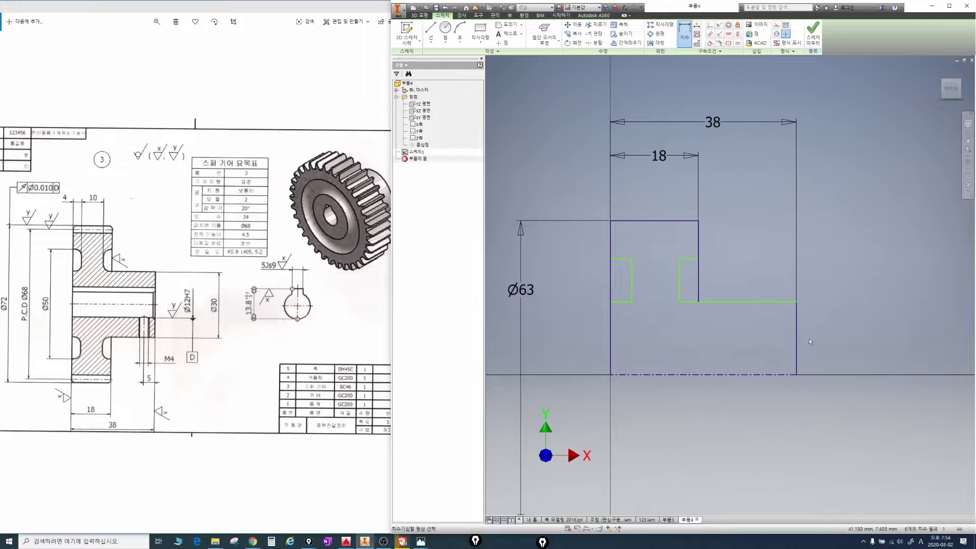
Step: Dimension the hub's outer edge from the centerline as a 30 mm diameter, placed beside the hub's end
{"action": "left_click", "coordinate": [755, 312]}
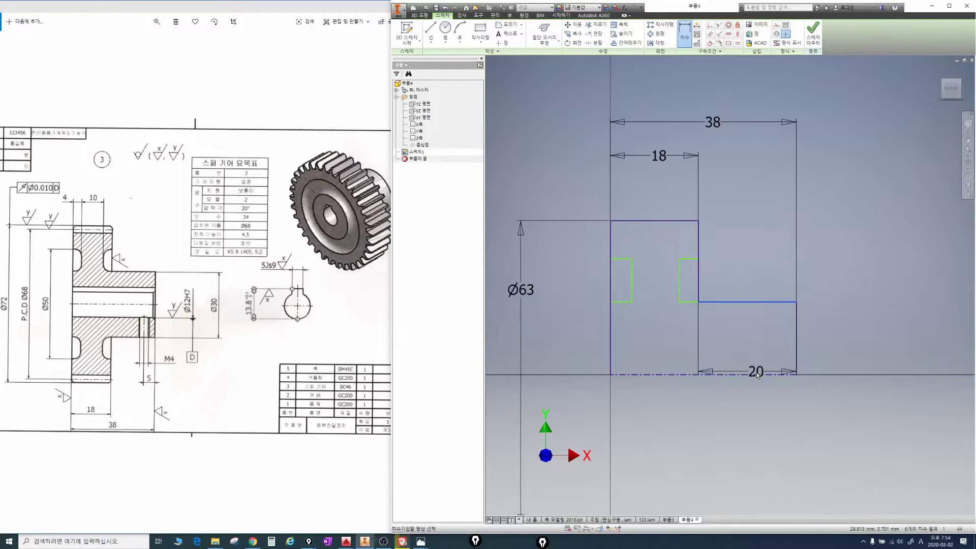
{"action": "left_click", "coordinate": [756, 374]}
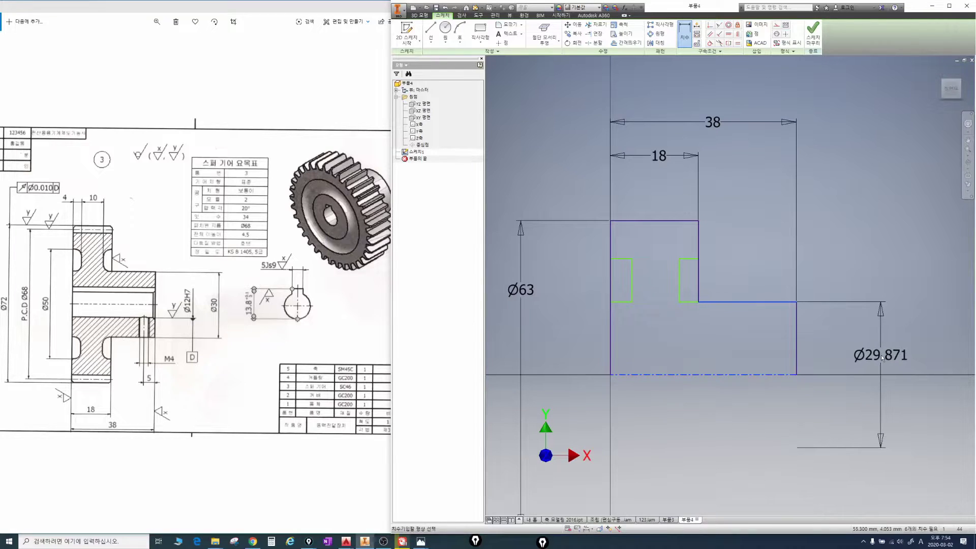
{"action": "left_click", "coordinate": [881, 355]}
{"action": "type", "text": "30"}
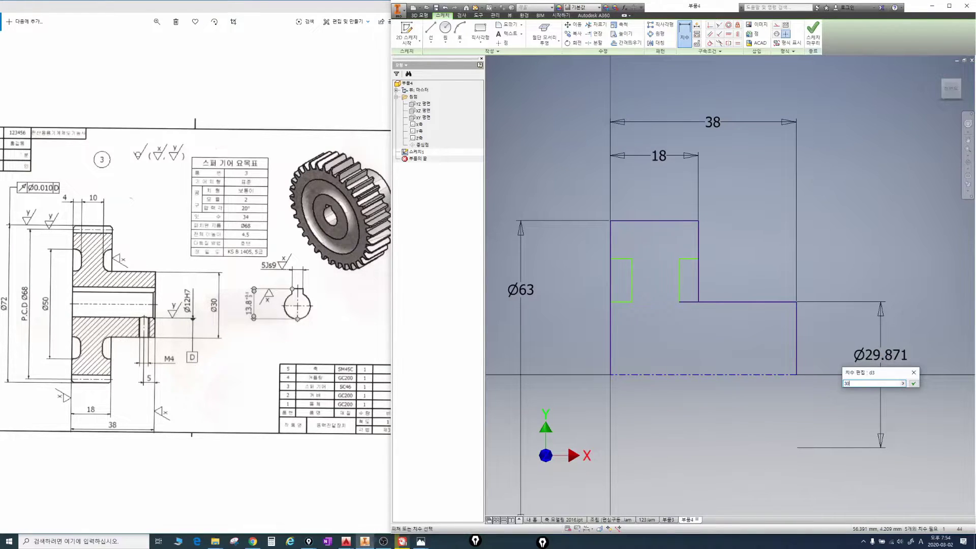
{"action": "key", "text": "Return"}
Step: Dimension the upper edge of the hub-side recess from the centerline as a 50 mm diameter
{"action": "left_click", "coordinate": [688, 258]}
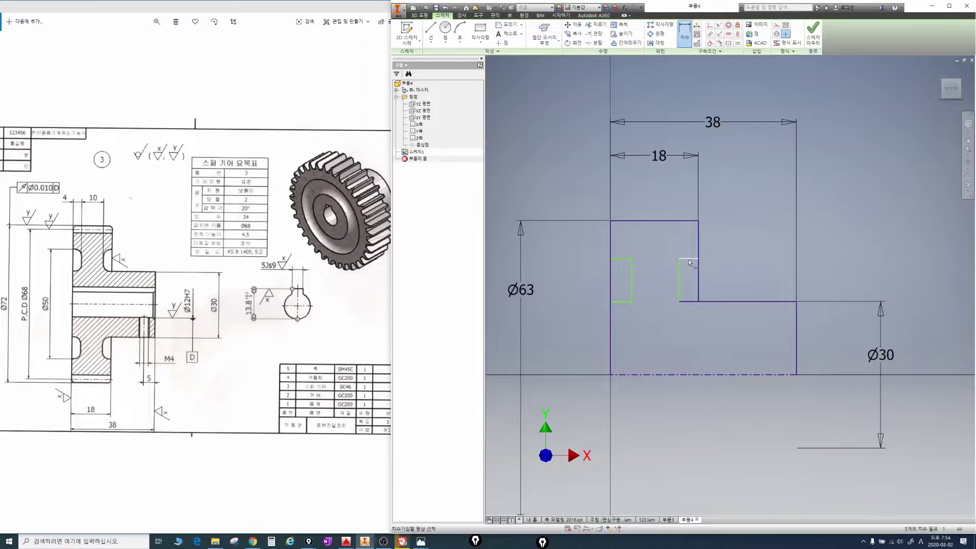
{"action": "left_click", "coordinate": [701, 377]}
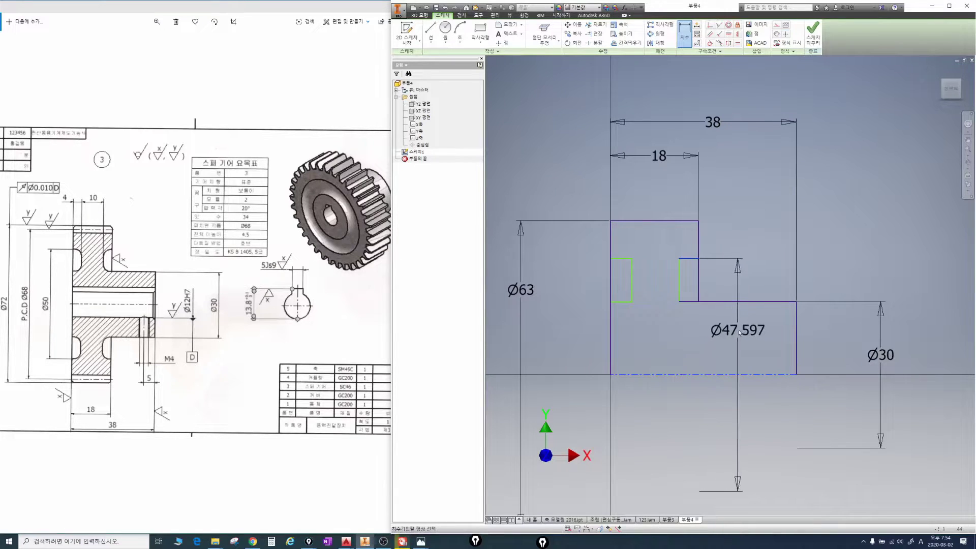
{"action": "left_click", "coordinate": [747, 329]}
{"action": "type", "text": "50"}
{"action": "key", "text": "Return"}
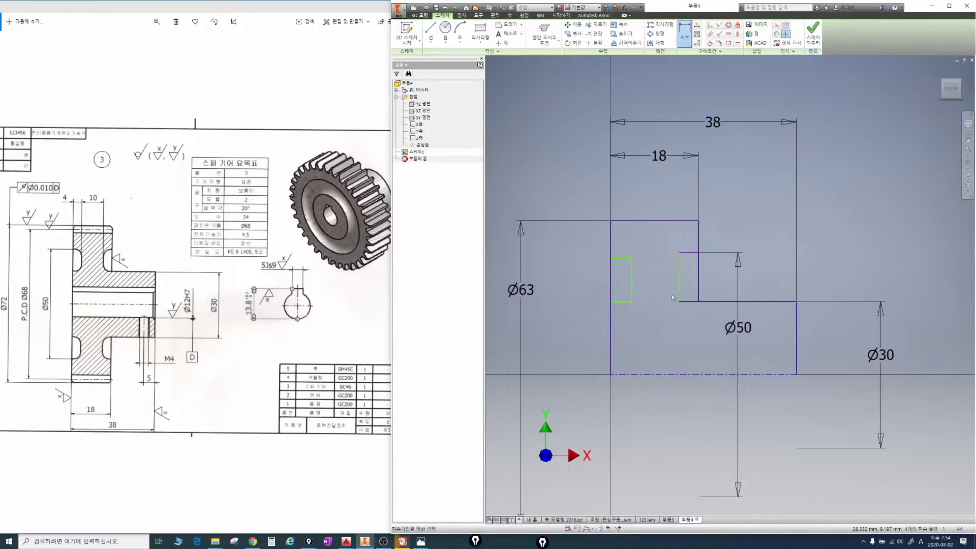
Step: Dimension the upper edge of the recess on the Y axis from the centerline as a 50 mm diameter
{"action": "left_click", "coordinate": [622, 259]}
{"action": "left_click", "coordinate": [632, 374]}
{"action": "left_click", "coordinate": [569, 331]}
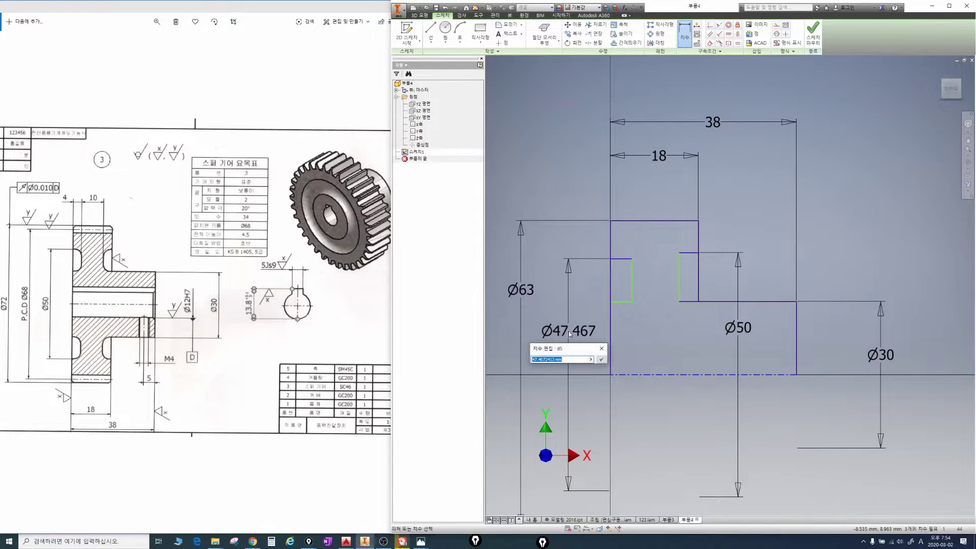
{"action": "type", "text": "50"}
{"action": "key", "text": "Return"}
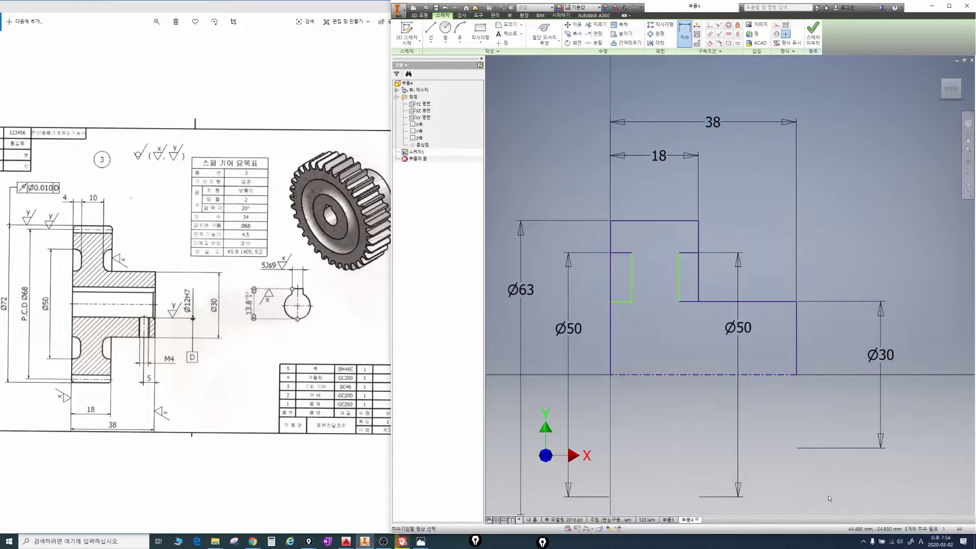
Step: Dimension the lower edge of the recess on the Y axis from the centerline as a 30 mm diameter
{"action": "left_click", "coordinate": [622, 300]}
{"action": "left_click", "coordinate": [635, 374]}
{"action": "left_click", "coordinate": [652, 357]}
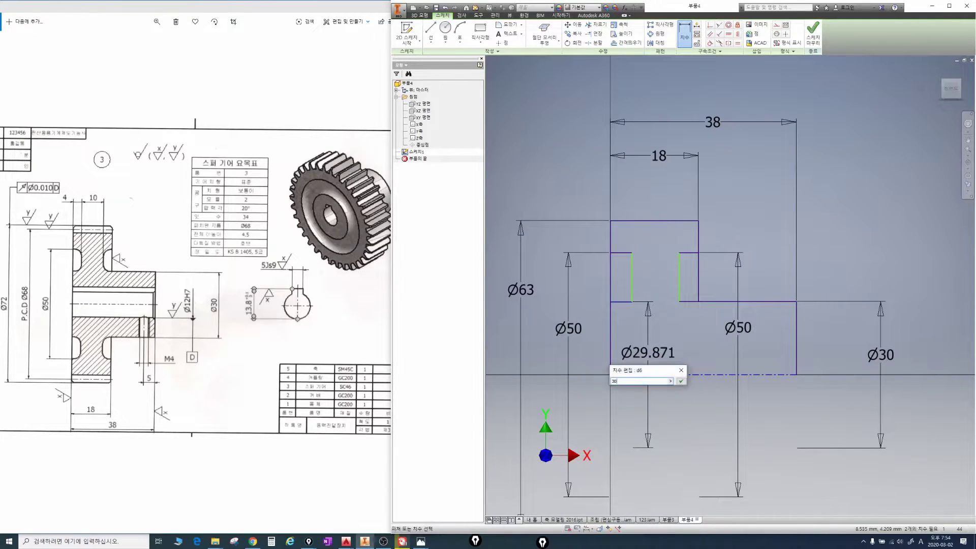
{"action": "type", "text": "30"}
{"action": "key", "text": "Return"}
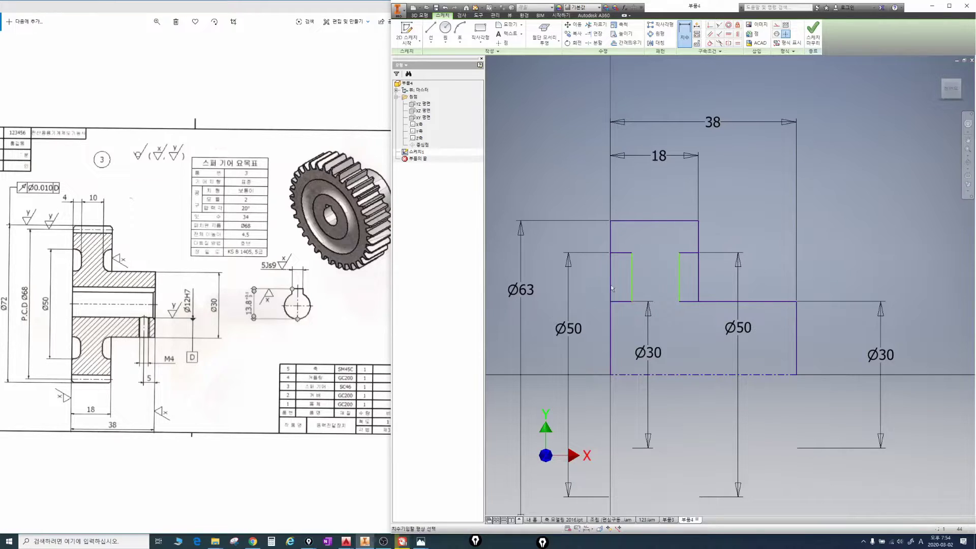
Step: Dimension the upper edges of both recesses and set each recess depth to 4 mm
{"action": "left_click", "coordinate": [689, 253]}
{"action": "left_click", "coordinate": [683, 238]}
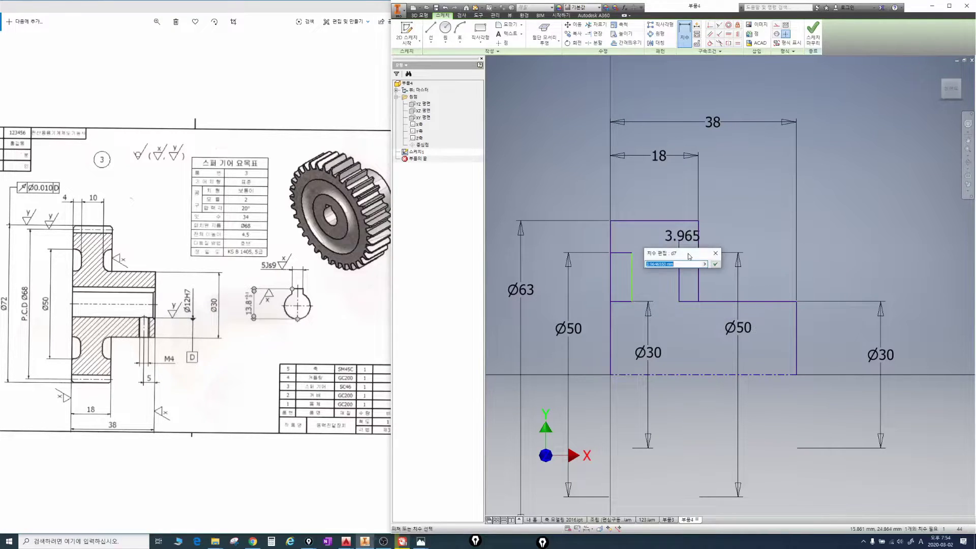
{"action": "type", "text": "4"}
{"action": "key", "text": "Return"}
{"action": "left_click", "coordinate": [620, 252]}
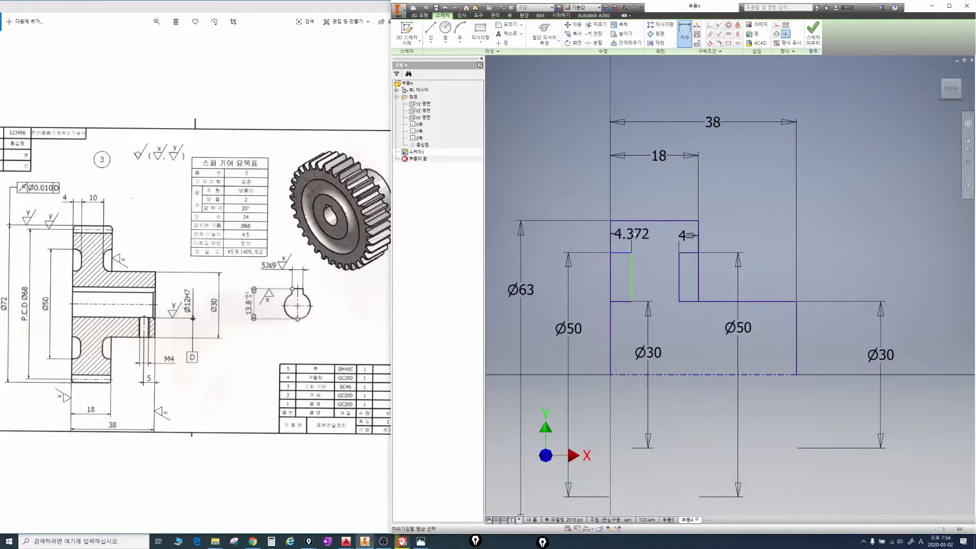
{"action": "left_click", "coordinate": [633, 237]}
{"action": "type", "text": "4"}
{"action": "key", "text": "Return"}
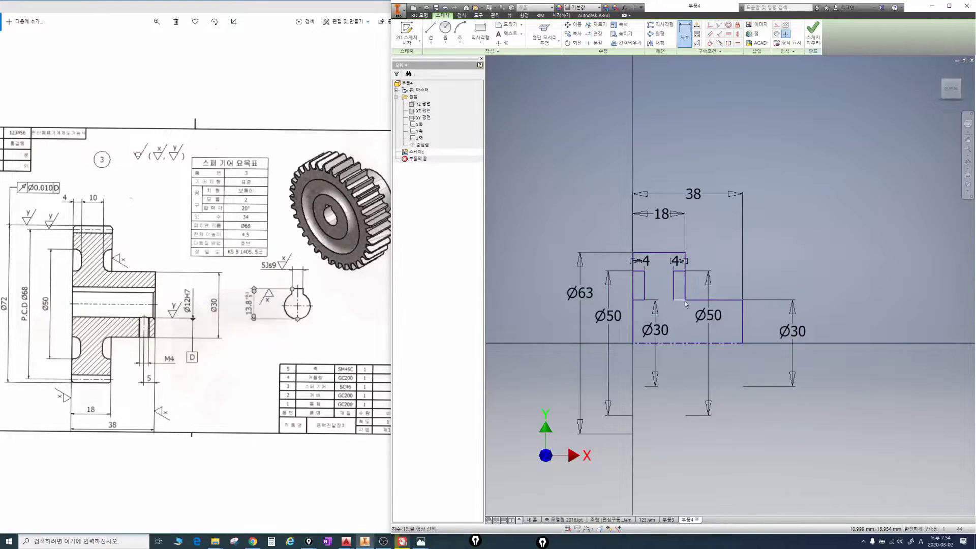
Step: Revolve the recessed half-section profile a full turn about the centerline into a solid gear blank
{"action": "middle_click_drag", "start_coordinate": [664, 293], "coordinate": [663, 283], "text": "shift"}
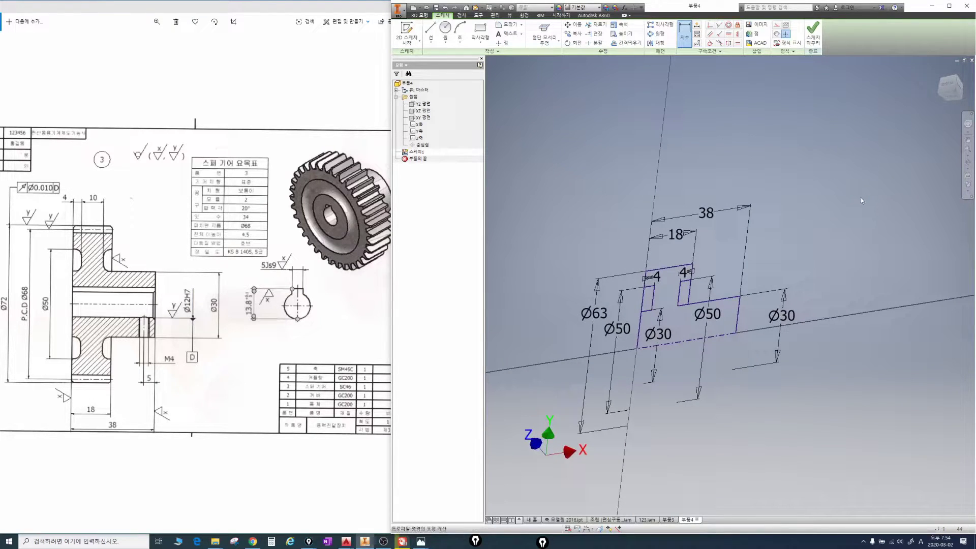
{"action": "key", "text": "r"}
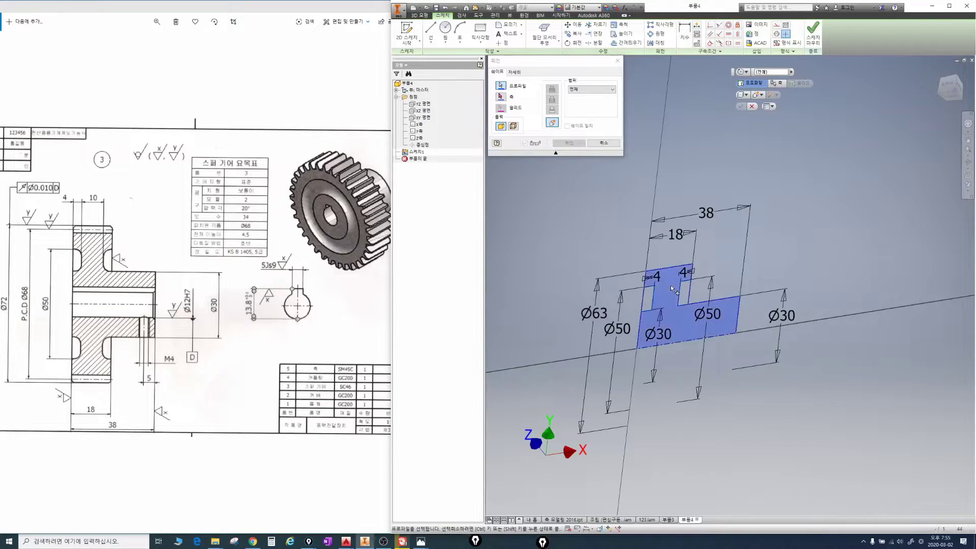
{"action": "left_click", "coordinate": [666, 300]}
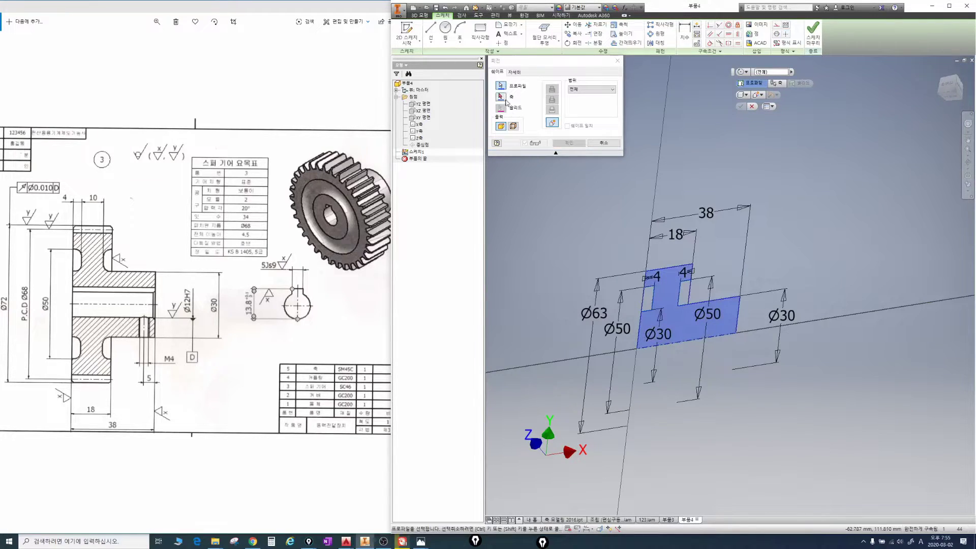
{"action": "left_click", "coordinate": [691, 338]}
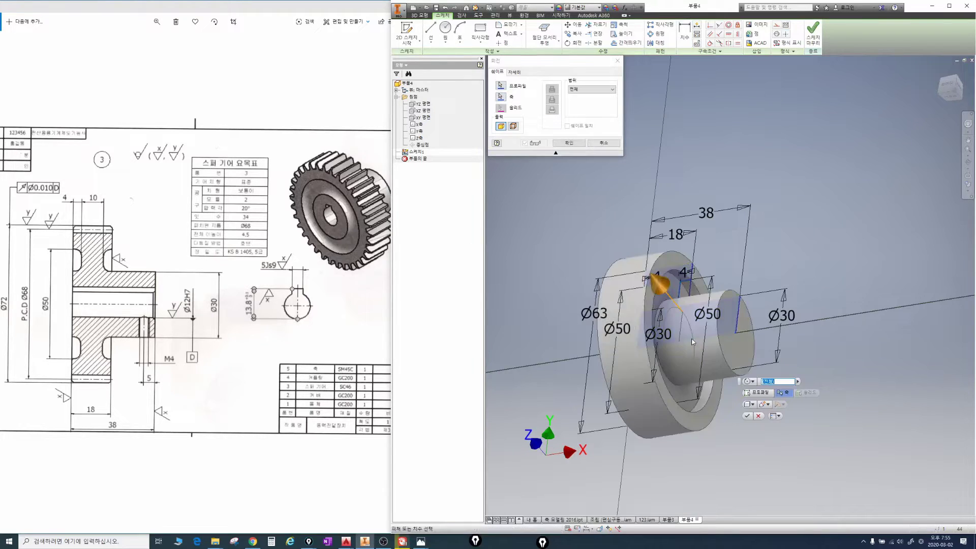
{"action": "left_click", "coordinate": [571, 146]}
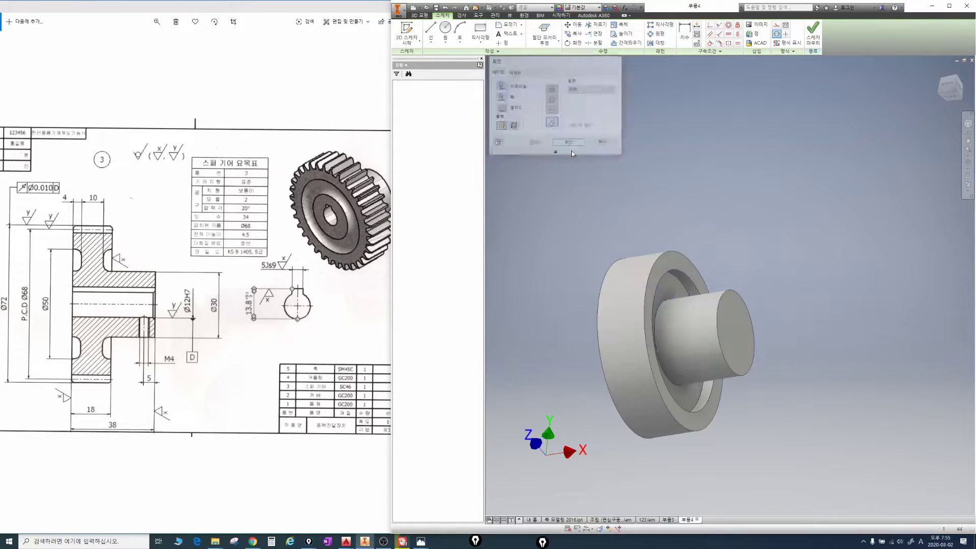
Step: Fillet the outer floor edges of the recesses on both gear faces with a 3 mm radius
{"action": "key", "text": "F4"}
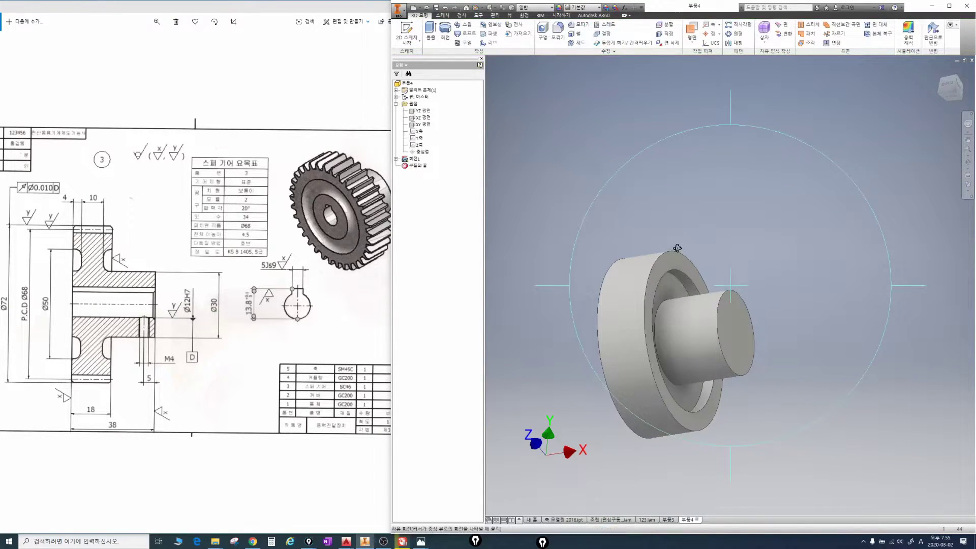
{"action": "left_click_drag", "start_coordinate": [677, 246], "coordinate": [671, 244]}
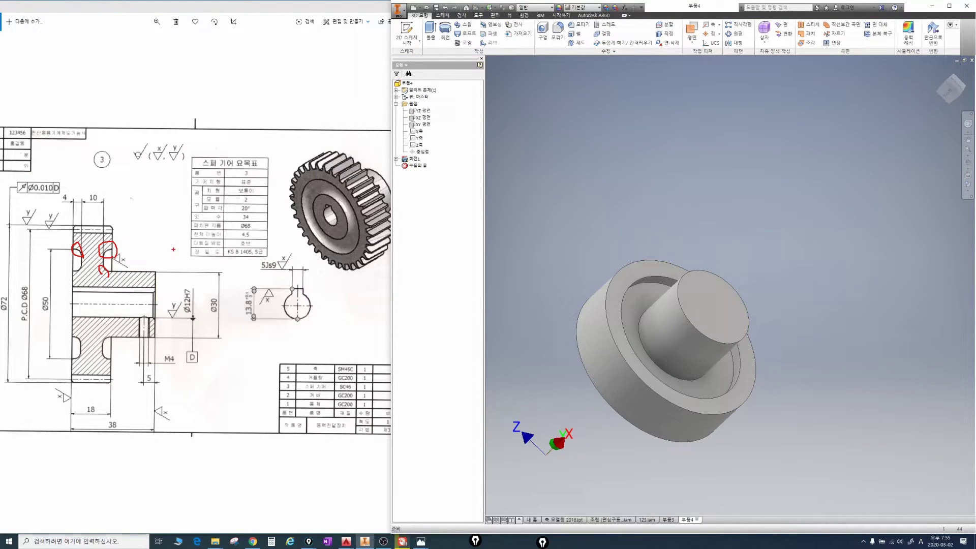
{"action": "key", "text": "Escape"}
{"action": "key", "text": "f"}
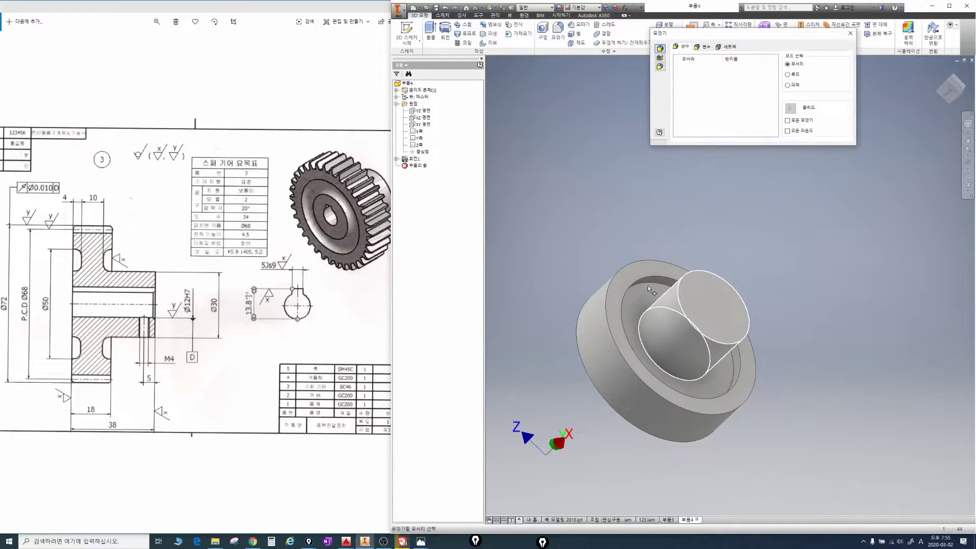
{"action": "left_click", "coordinate": [648, 283]}
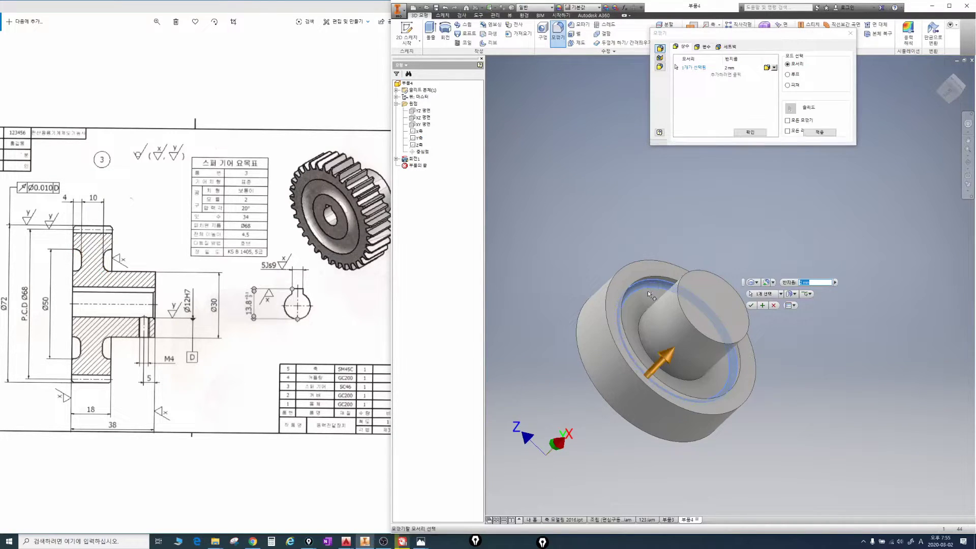
{"action": "middle_click_drag", "start_coordinate": [647, 291], "coordinate": [694, 267], "text": "shift"}
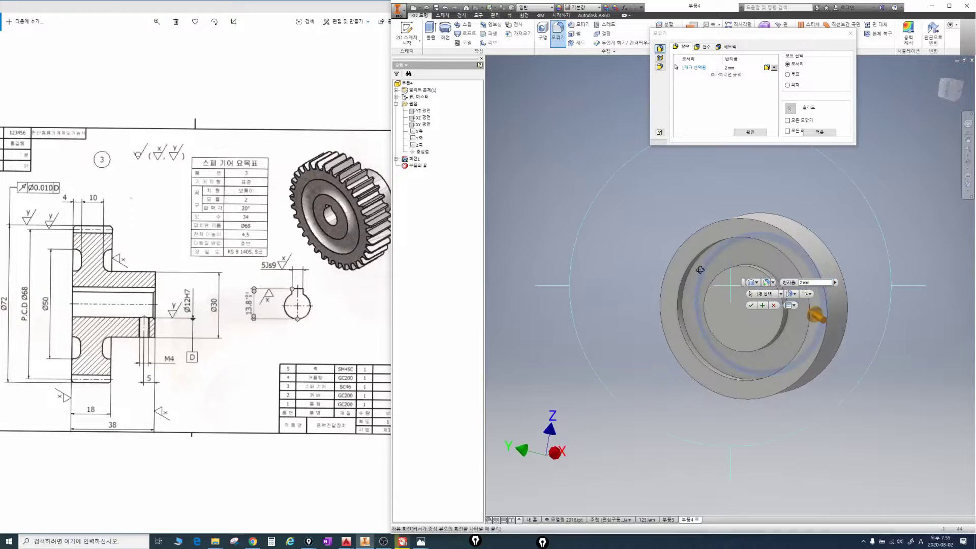
{"action": "left_click", "coordinate": [693, 266]}
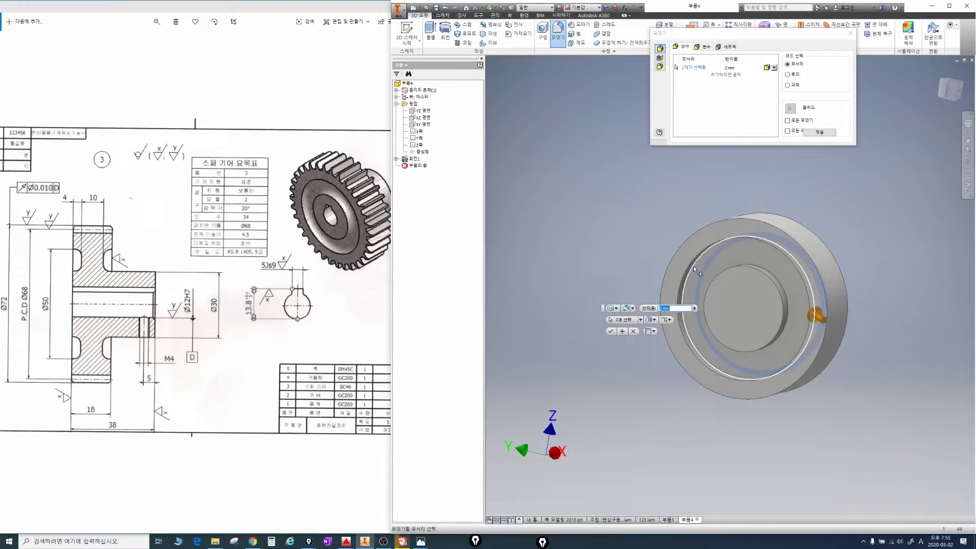
{"action": "left_click", "coordinate": [740, 68]}
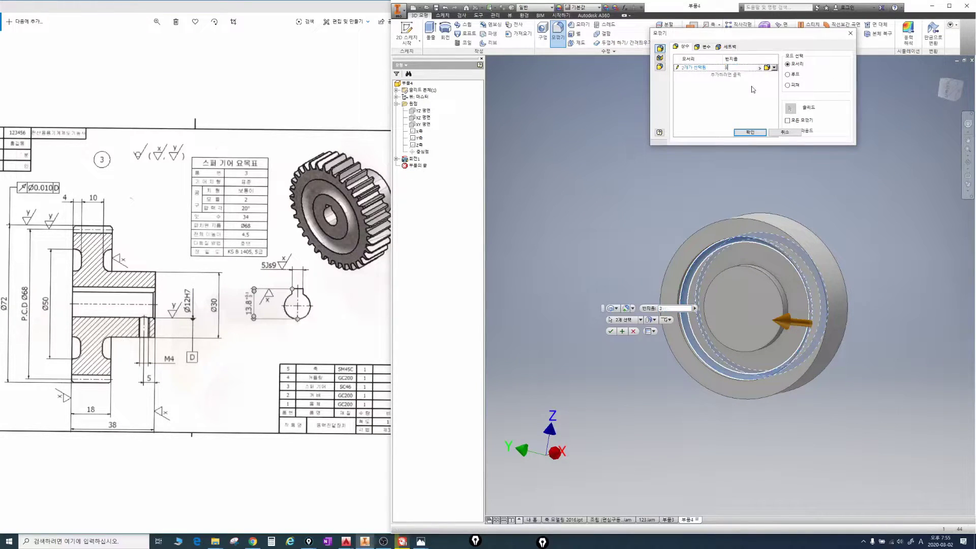
{"action": "type", "text": "3"}
{"action": "left_click", "coordinate": [610, 331]}
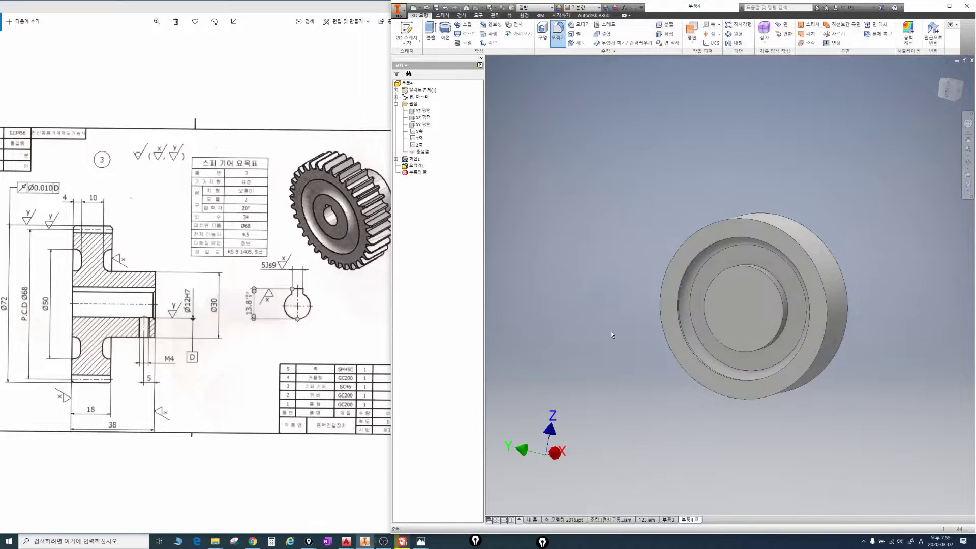
Step: Start a new sketch on the circular hub face that is flush with the gear body
{"action": "middle_click_drag", "start_coordinate": [762, 287], "coordinate": [734, 299], "text": "shift"}
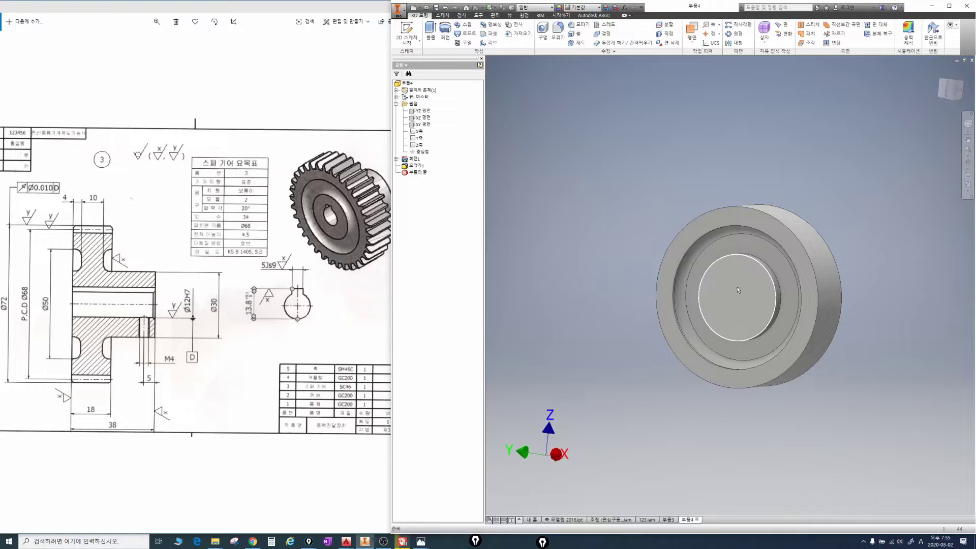
{"action": "left_click", "coordinate": [738, 290]}
{"action": "key", "text": "s"}
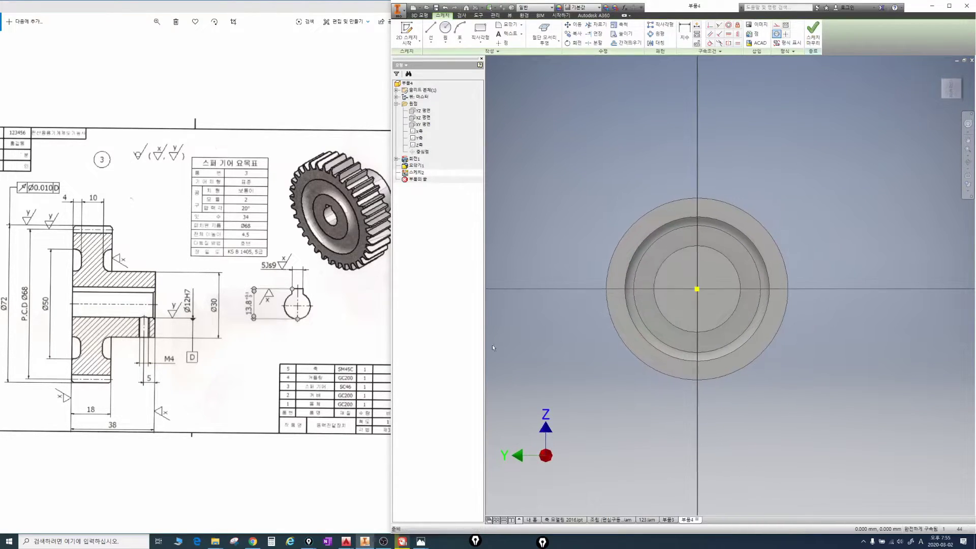
{"action": "mouse_move", "coordinate": [314, 323]}
{"action": "left_mouse_down"}
{"action": "mouse_move", "coordinate": [286, 274]}
{"action": "mouse_move", "coordinate": [329, 315]}
{"action": "left_mouse_up"}
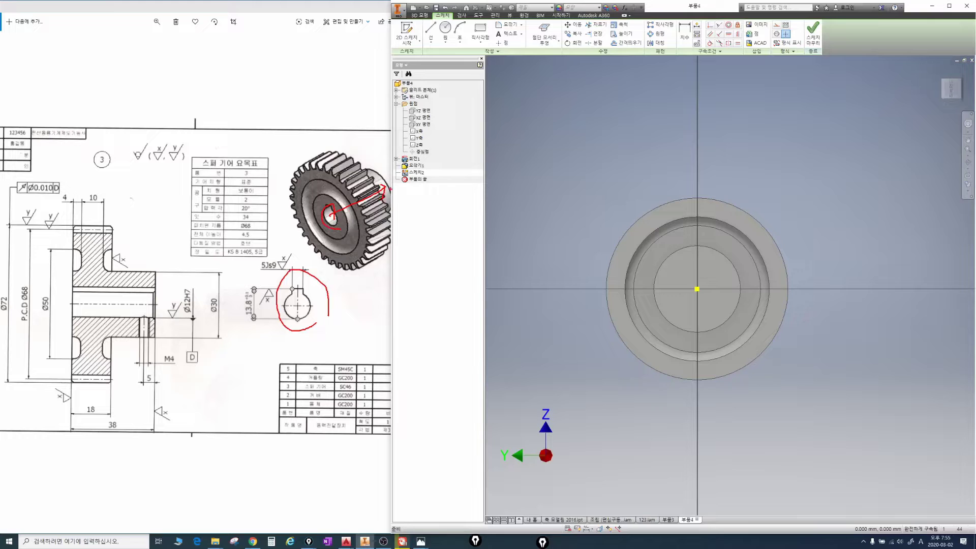
{"action": "key", "text": "Escape"}
Step: Draw a bore circle about 22 mm in diameter centered on the sketch origin
{"action": "left_click", "coordinate": [445, 29]}
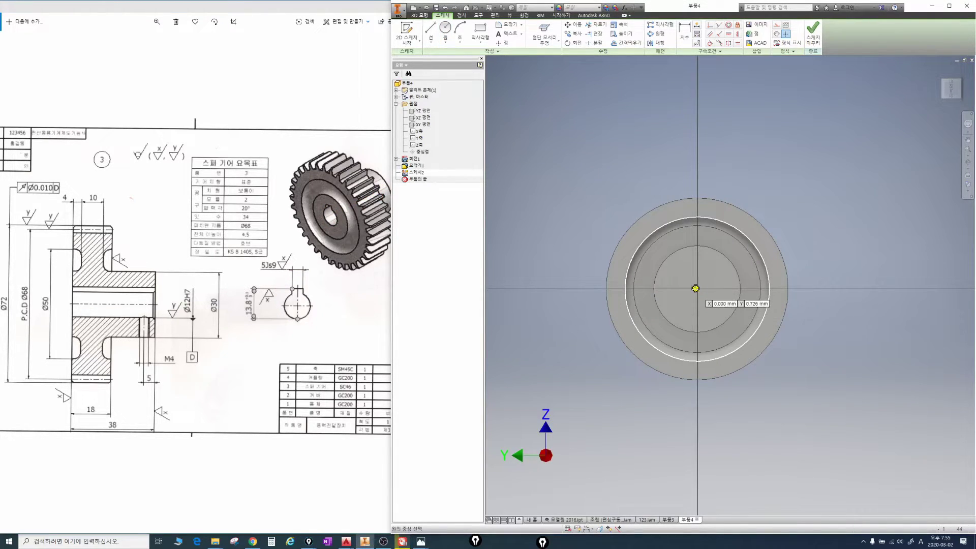
{"action": "left_click", "coordinate": [695, 289]}
{"action": "type", "text": "34"}
{"action": "key", "text": "Return"}
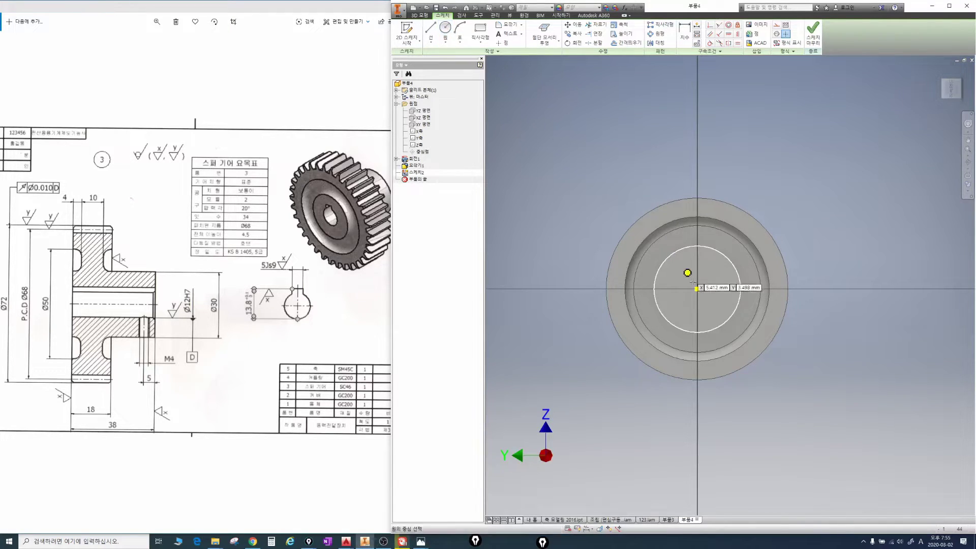
{"action": "left_click", "coordinate": [696, 289]}
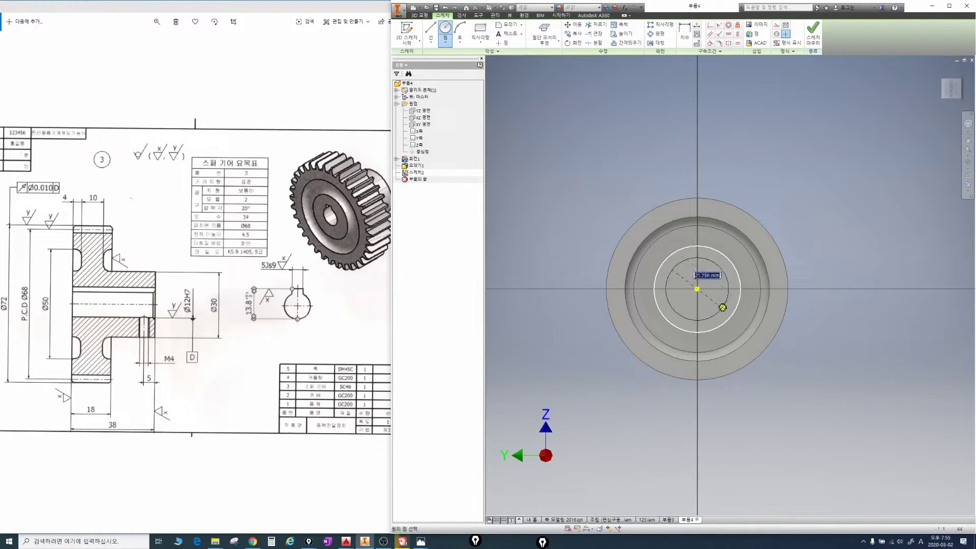
{"action": "left_click", "coordinate": [722, 308]}
{"action": "key", "text": "Escape"}
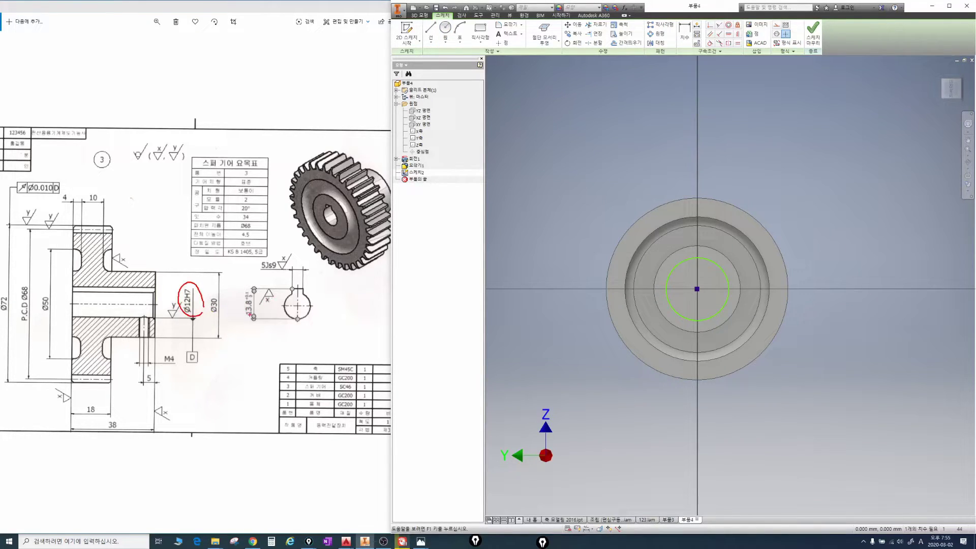
{"action": "left_click_drag", "start_coordinate": [250, 315], "coordinate": [263, 304]}
{"action": "key", "text": "Escape"}
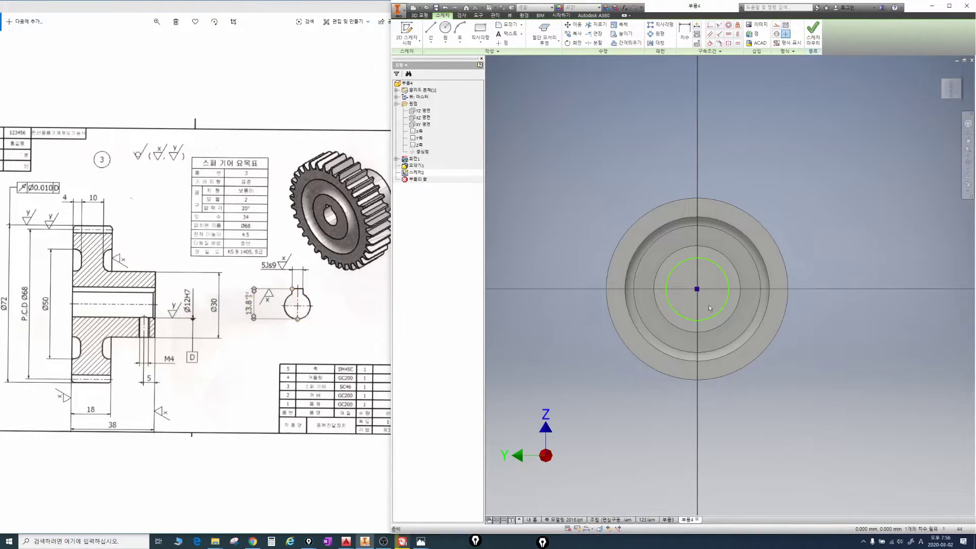
{"action": "middle_click_drag", "start_coordinate": [707, 291], "coordinate": [649, 314]}
{"action": "scroll", "coordinate": [655, 308], "scroll_direction": "up", "scroll_amount": 3}
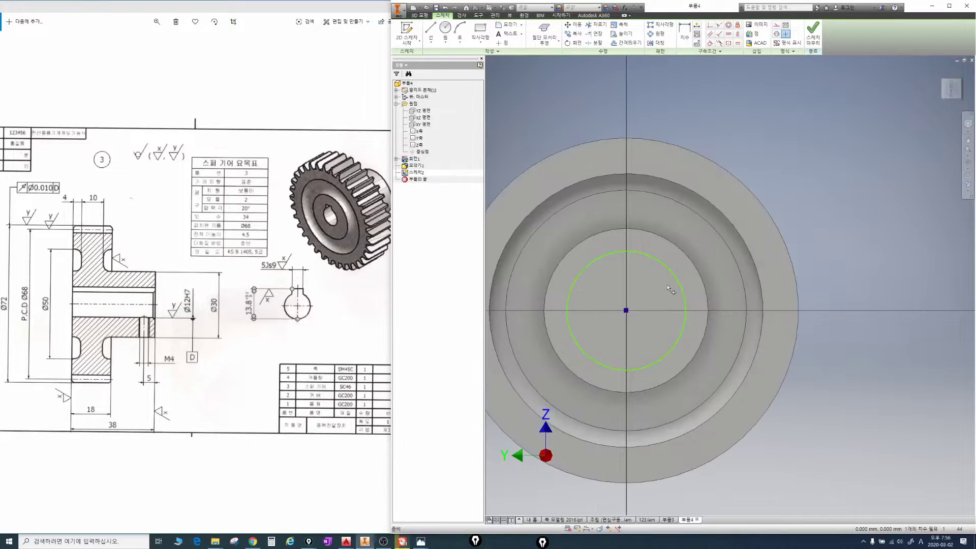
Step: Dimension the bore circle's diameter as 12 mm
{"action": "key", "text": "d"}
{"action": "left_click", "coordinate": [678, 280]}
{"action": "left_click", "coordinate": [713, 262]}
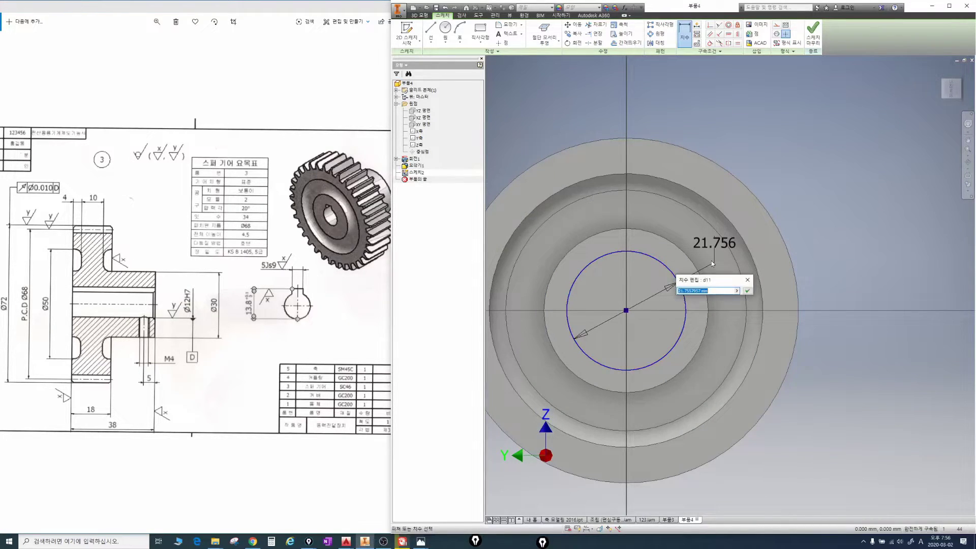
{"action": "type", "text": "12"}
{"action": "key", "text": "Return"}
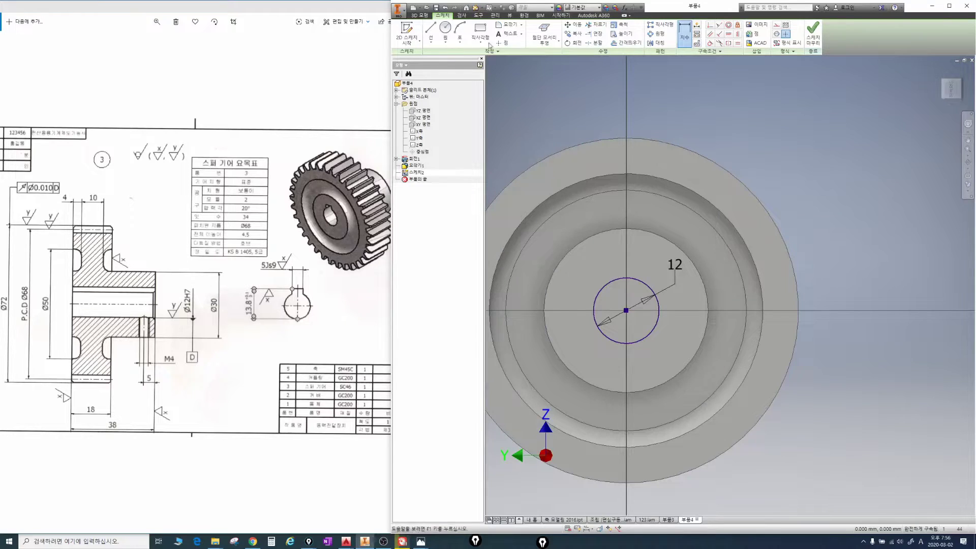
Step: Sketch a keyway rectangle about 5.5 mm wide and 7 mm tall that straddles the top of the bore circle
{"action": "left_click", "coordinate": [480, 30]}
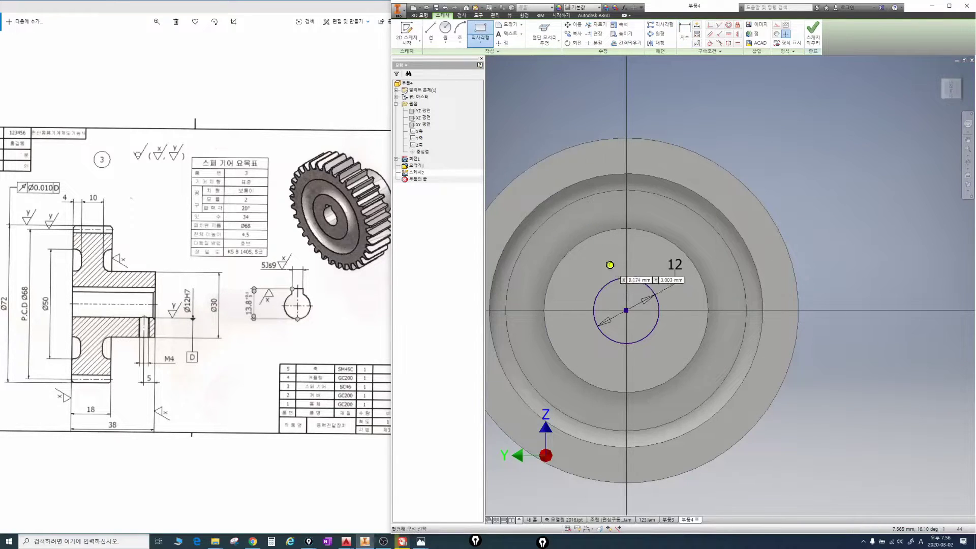
{"action": "left_click", "coordinate": [609, 262]}
{"action": "left_click", "coordinate": [637, 298]}
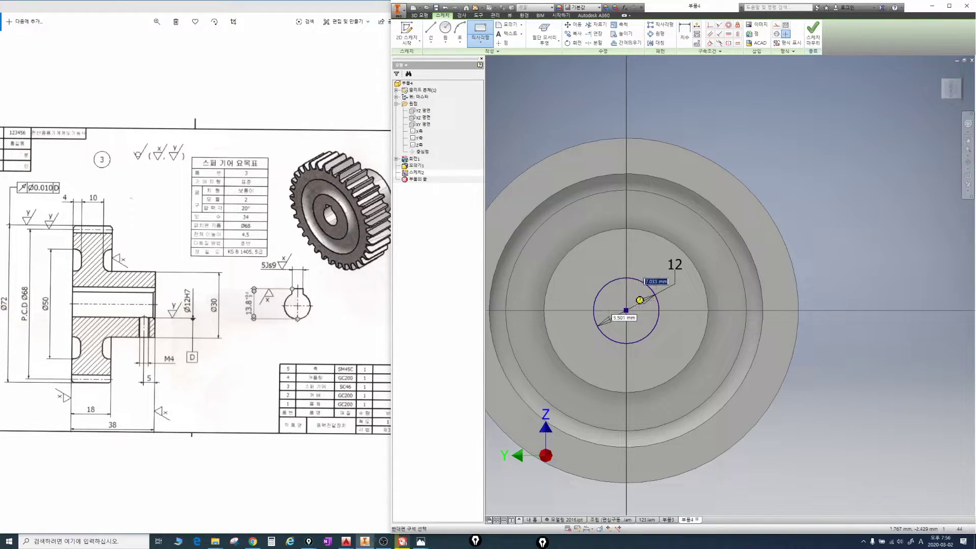
{"action": "key", "text": "Escape"}
{"action": "scroll", "coordinate": [632, 316], "scroll_direction": "up", "scroll_amount": 3}
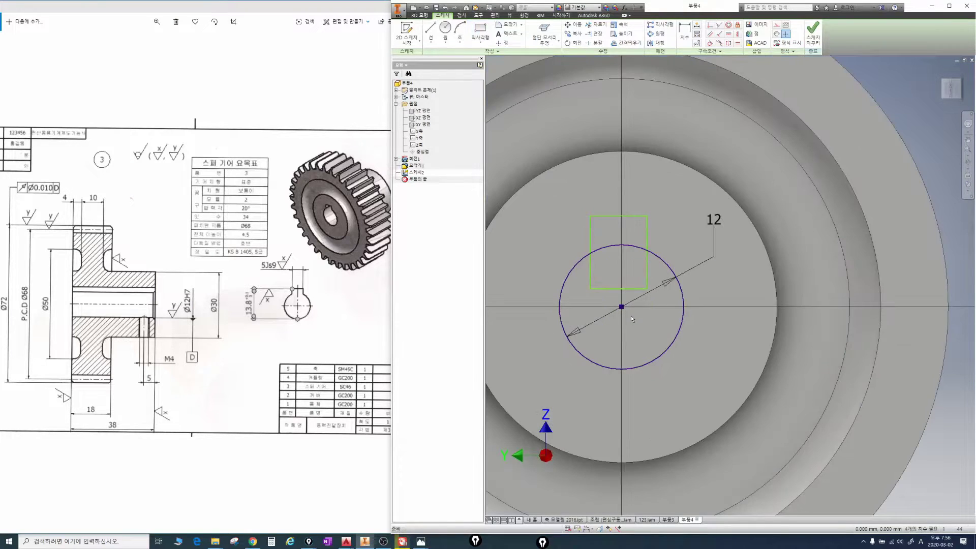
{"action": "key", "text": "d"}
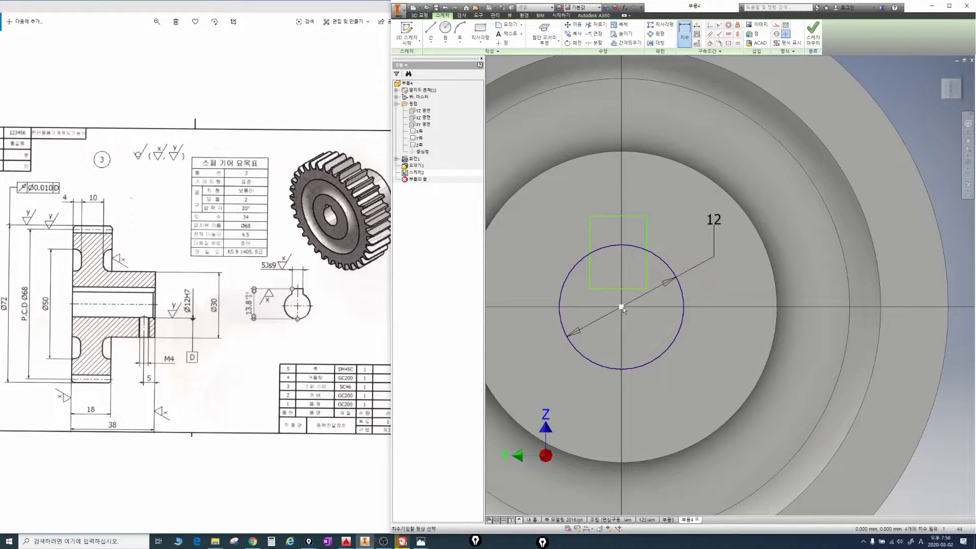
{"action": "left_click", "coordinate": [615, 219]}
{"action": "key", "text": "Escape"}
{"action": "left_click", "coordinate": [599, 215]}
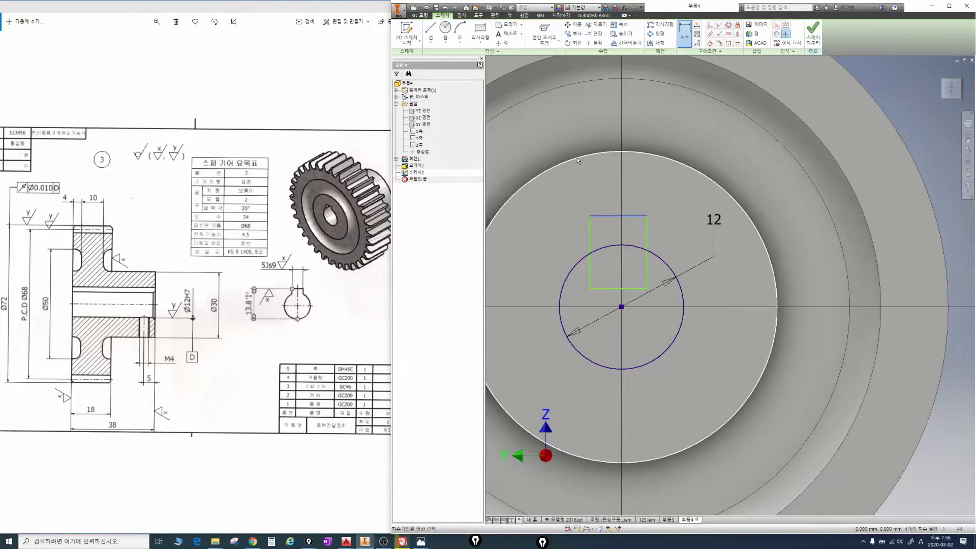
{"action": "left_click", "coordinate": [577, 162]}
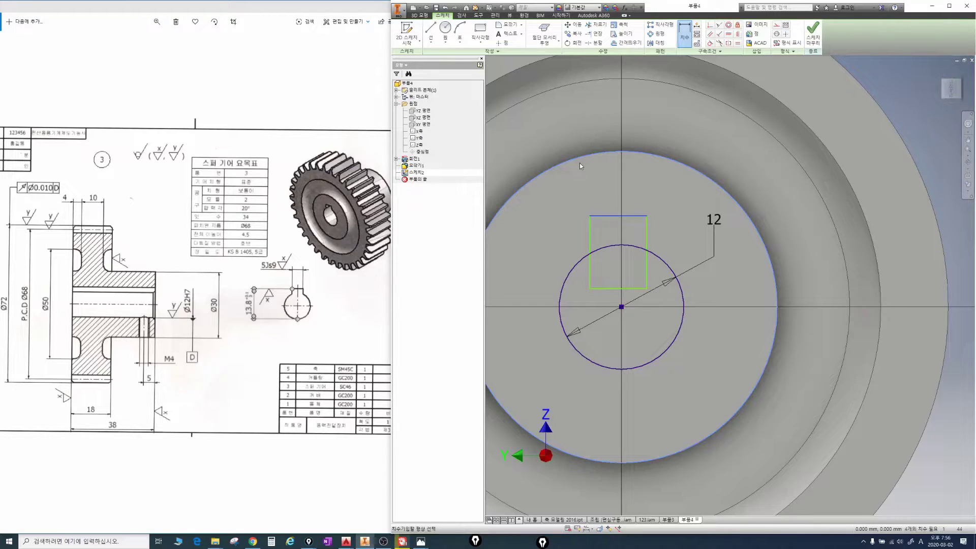
{"action": "left_click", "coordinate": [610, 162]}
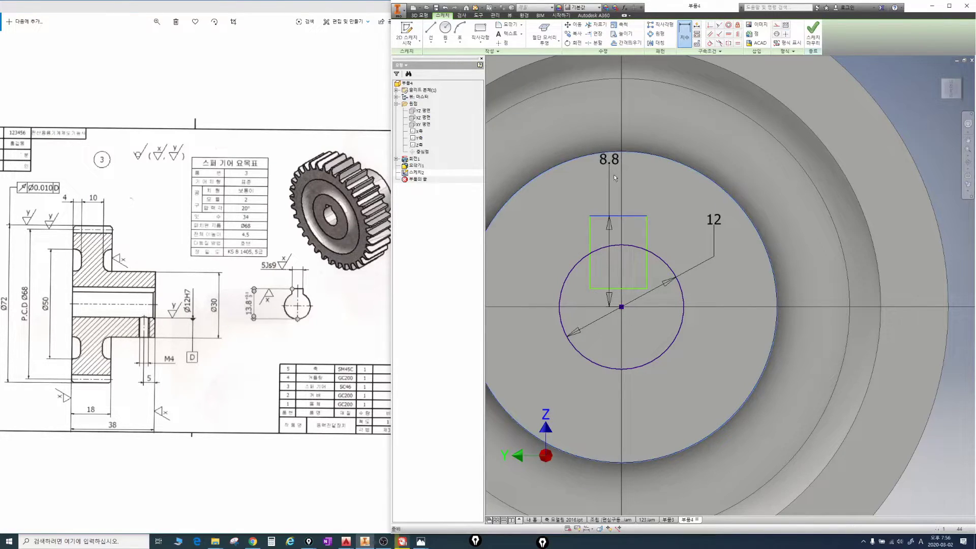
{"action": "key", "text": "Escape"}
Step: Dimension the top edge of the keyway rectangle to a width of 5 mm
{"action": "left_click", "coordinate": [613, 217]}
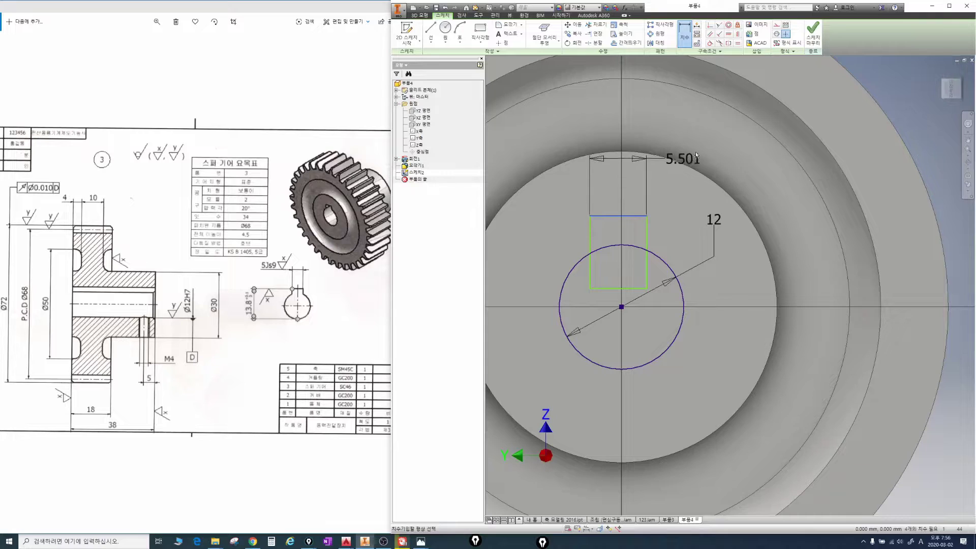
{"action": "left_click", "coordinate": [682, 140]}
{"action": "type", "text": "5"}
{"action": "key", "text": "Return"}
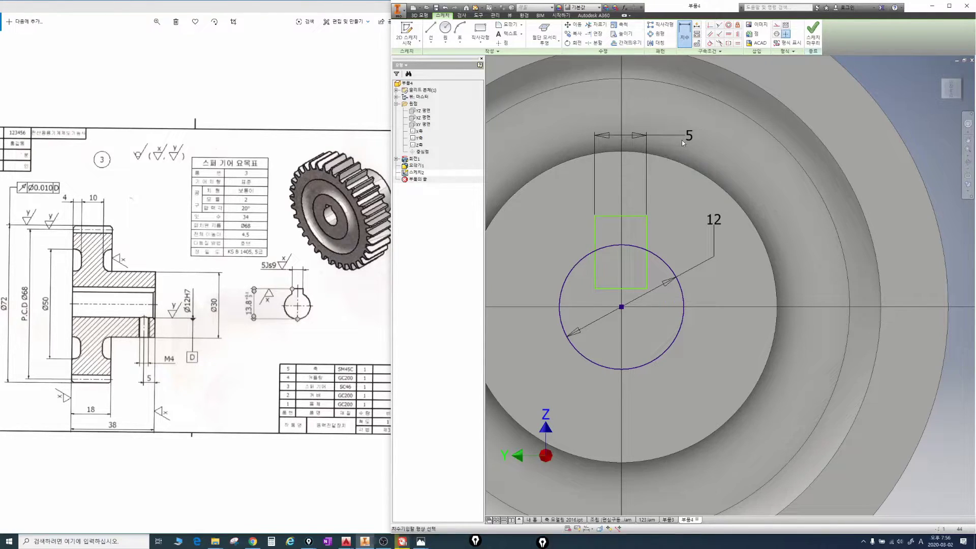
{"action": "left_click", "coordinate": [622, 306]}
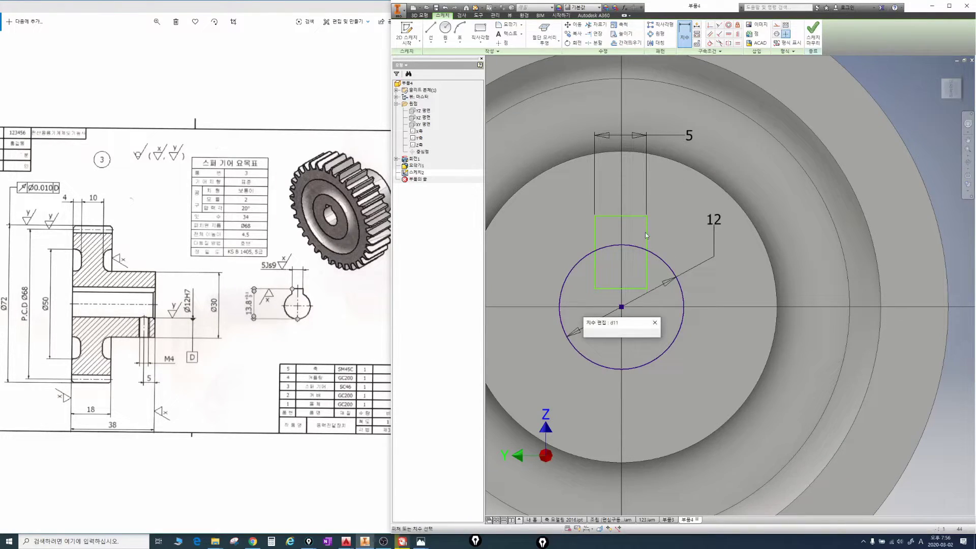
{"action": "key", "text": "Return"}
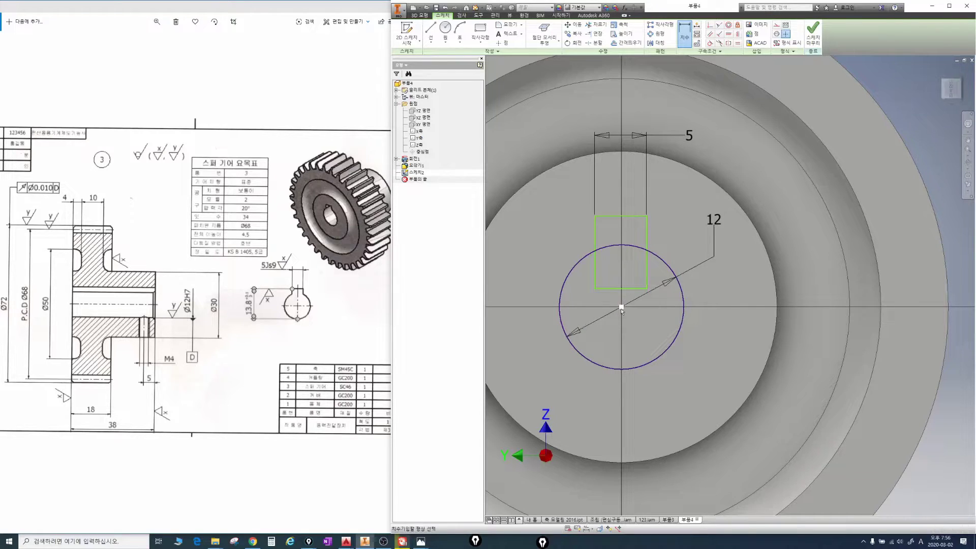
{"action": "left_click", "coordinate": [646, 243]}
{"action": "key", "text": "Escape"}
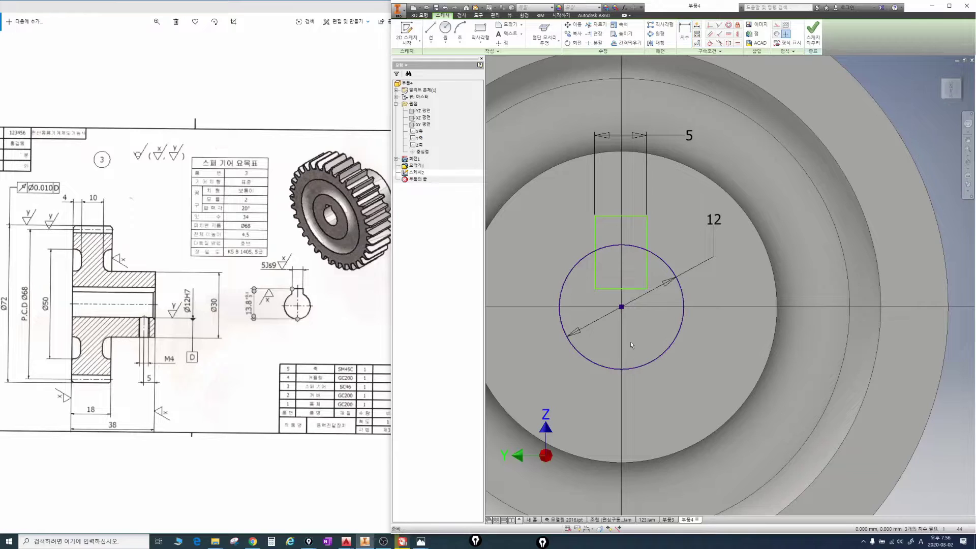
Step: Center the keyway over the bore by dimensioning its right side 2.5 mm from the sketch origin
{"action": "key", "text": "d"}
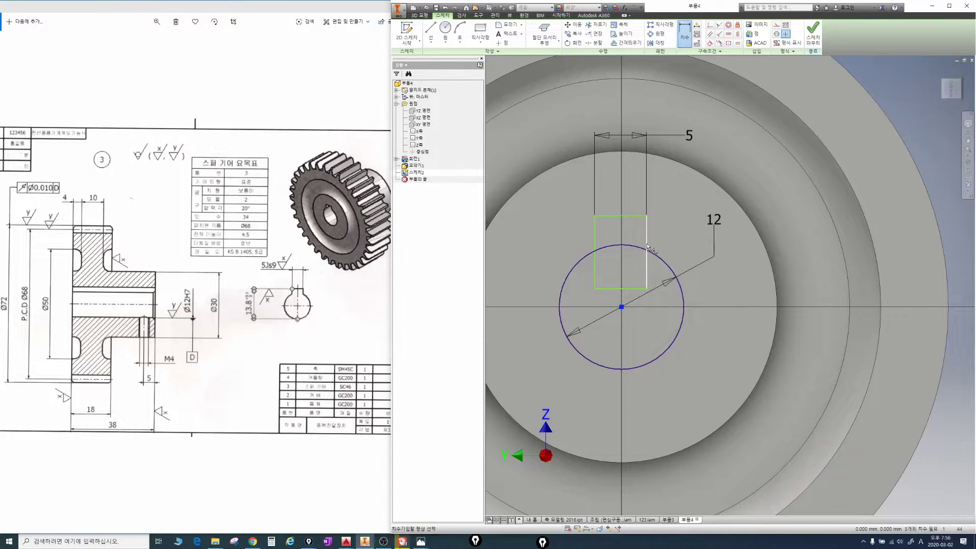
{"action": "left_click", "coordinate": [647, 247]}
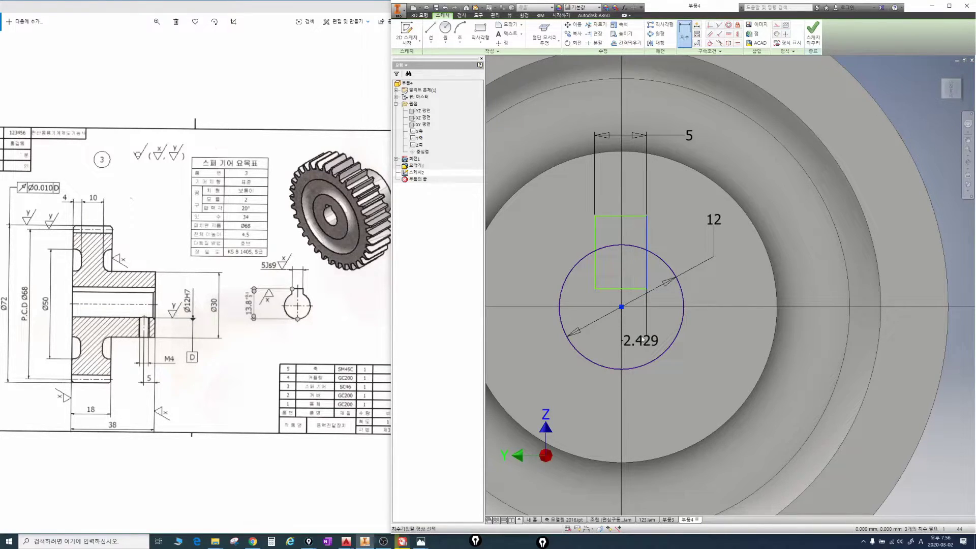
{"action": "left_click", "coordinate": [642, 340]}
{"action": "type", "text": "2.5"}
{"action": "key", "text": "Return"}
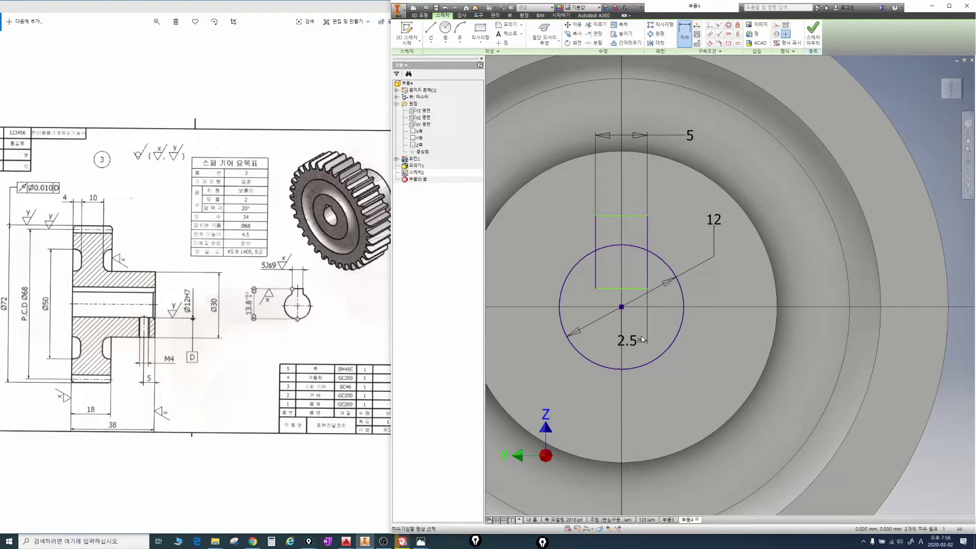
Step: Dimension the height from the lowest point of the bore circle to the keyway's top edge as 13.8 mm
{"action": "left_click", "coordinate": [629, 217]}
{"action": "scroll", "coordinate": [630, 351], "scroll_direction": "down", "scroll_amount": 5}
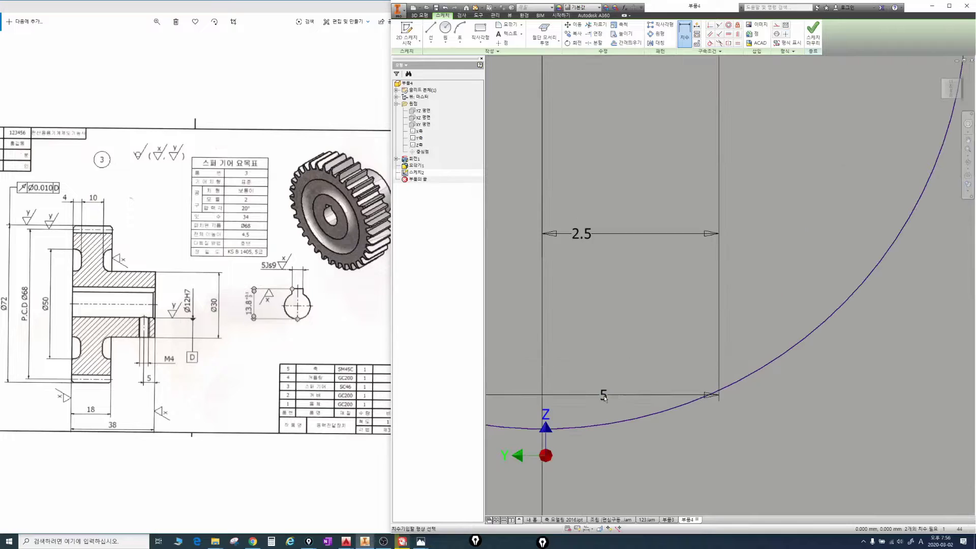
{"action": "scroll", "coordinate": [562, 426], "scroll_direction": "up", "scroll_amount": 3}
{"action": "middle_click_drag", "start_coordinate": [562, 426], "coordinate": [607, 423]}
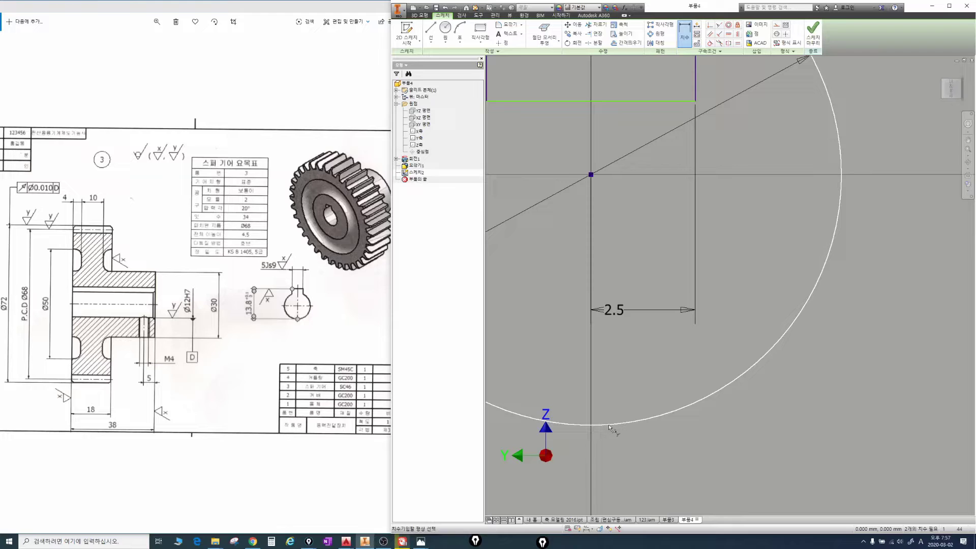
{"action": "left_click", "coordinate": [591, 425]}
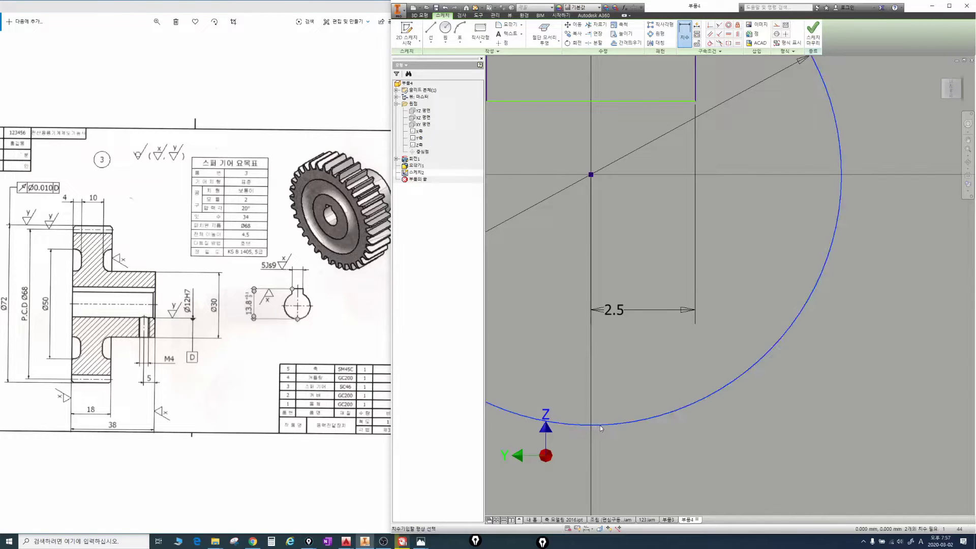
{"action": "scroll", "coordinate": [604, 426], "scroll_direction": "down", "scroll_amount": 5}
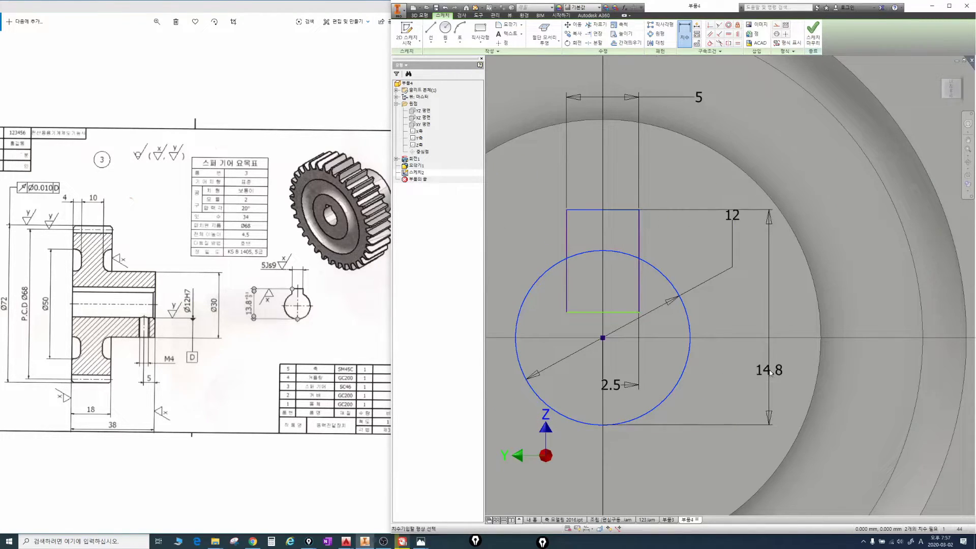
{"action": "left_click", "coordinate": [774, 368]}
{"action": "type", "text": "13.8"}
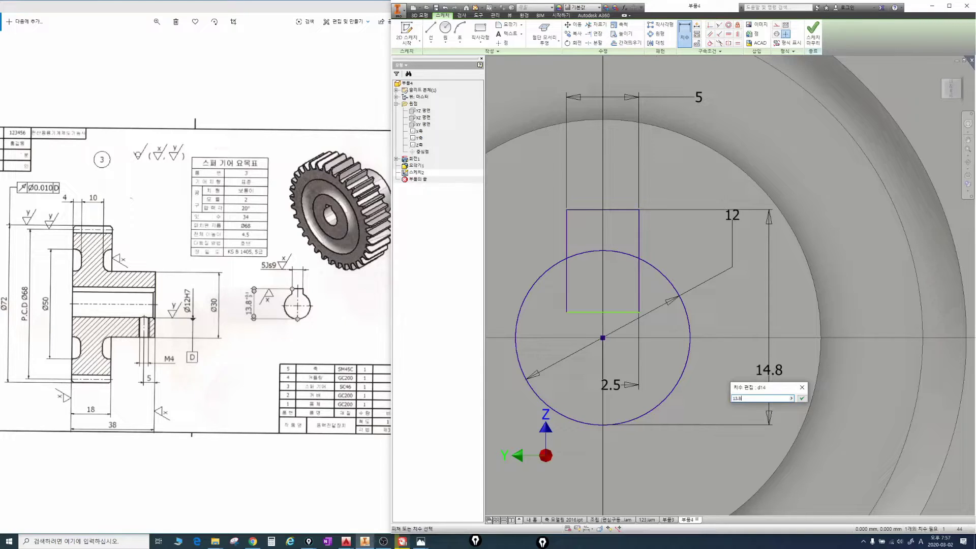
{"action": "key", "text": "Return"}
Step: Extrude the combined bore and keyway profile as a cut 10 mm deep into the gear body
{"action": "scroll", "coordinate": [710, 347], "scroll_direction": "up", "scroll_amount": 3}
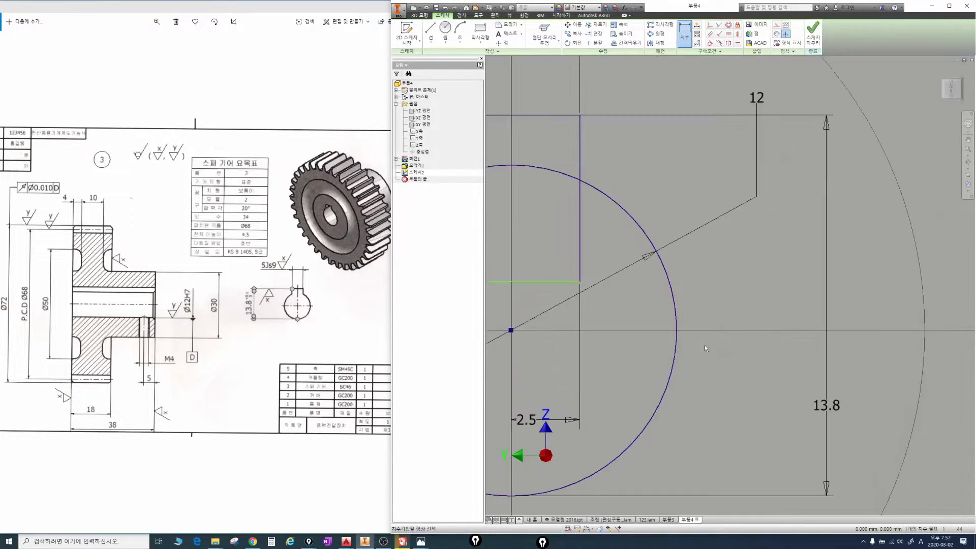
{"action": "scroll", "coordinate": [705, 345], "scroll_direction": "down", "scroll_amount": 5}
{"action": "middle_click_drag", "start_coordinate": [712, 322], "coordinate": [695, 336], "text": "shift"}
{"action": "scroll", "coordinate": [695, 335], "scroll_direction": "down", "scroll_amount": 3}
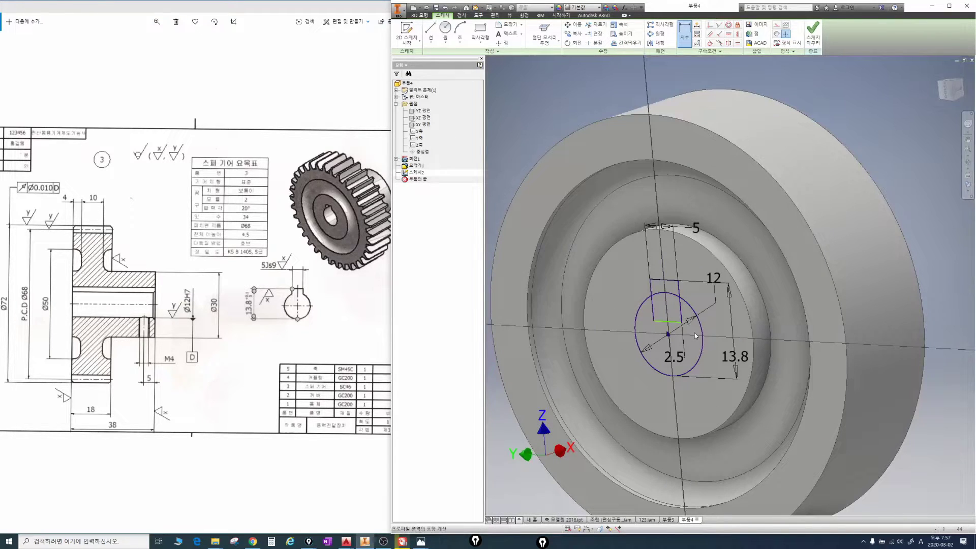
{"action": "key", "text": "e"}
{"action": "left_click", "coordinate": [667, 308]}
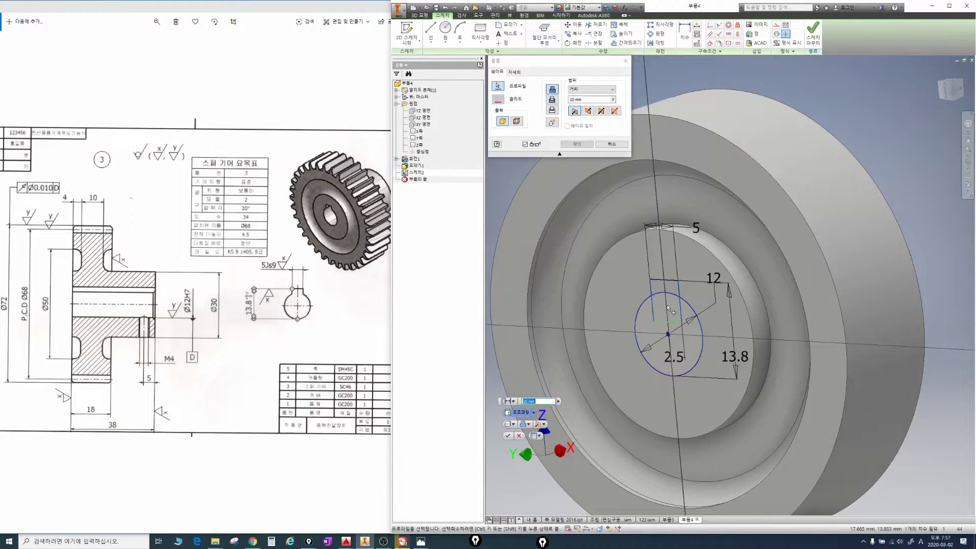
{"action": "left_click", "coordinate": [663, 290]}
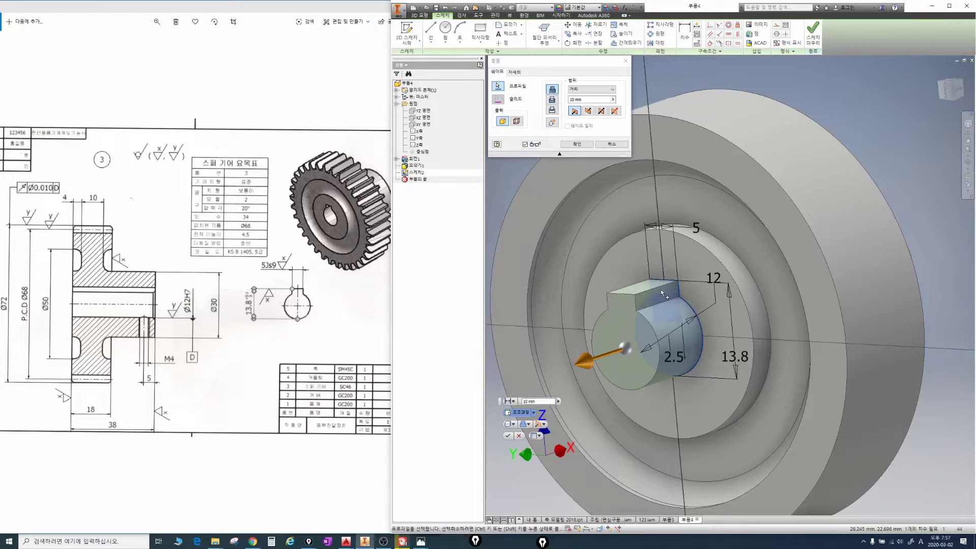
{"action": "left_click", "coordinate": [587, 111]}
{"action": "left_click", "coordinate": [553, 100]}
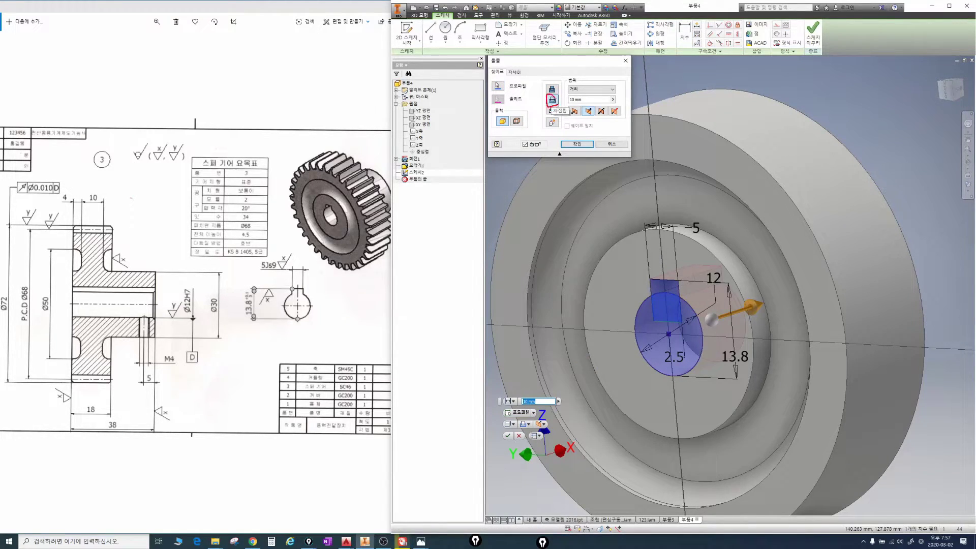
{"action": "left_click", "coordinate": [582, 145]}
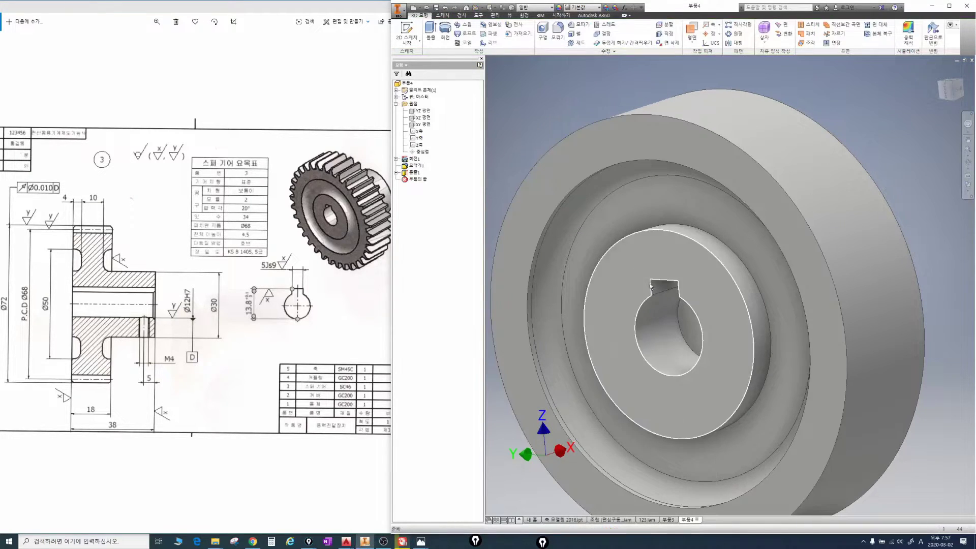
Step: Edit the bore and keyway cut so that its extent goes through all of the gear
{"action": "mouse_move", "coordinate": [701, 302]}
{"action": "middle_mouse_down", "text": "shift"}
{"action": "mouse_move", "coordinate": [713, 297]}
{"action": "mouse_move", "coordinate": [704, 297]}
{"action": "middle_mouse_up", "text": "shift"}
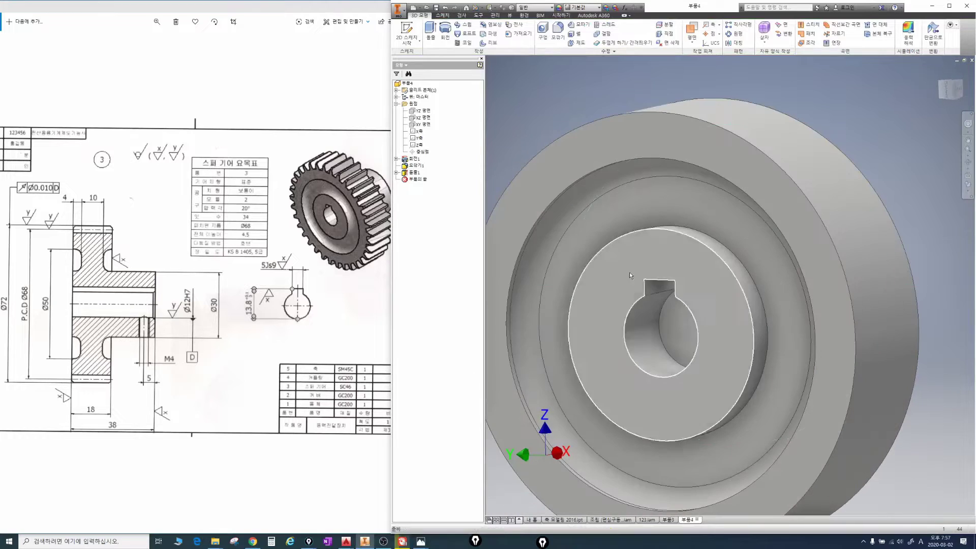
{"action": "double_click", "coordinate": [415, 173]}
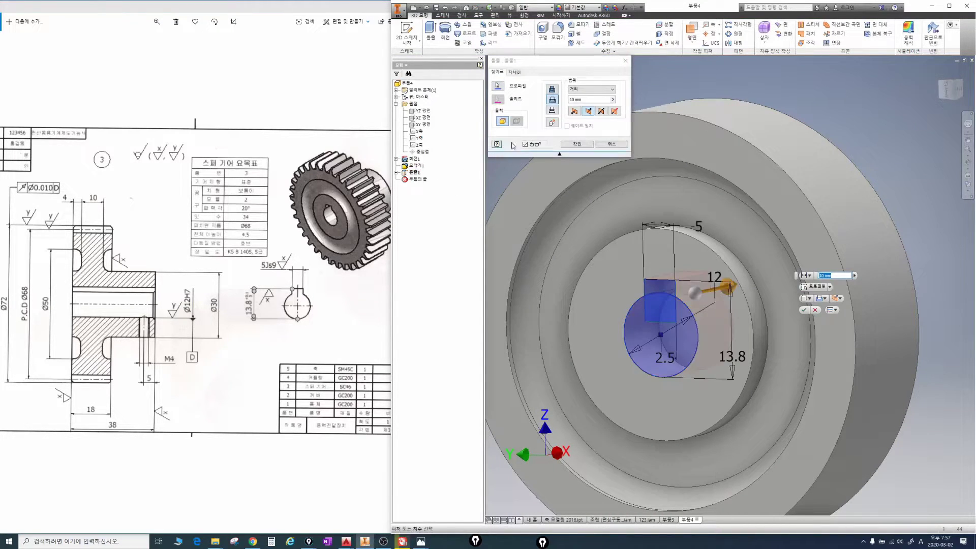
{"action": "left_click", "coordinate": [585, 94]}
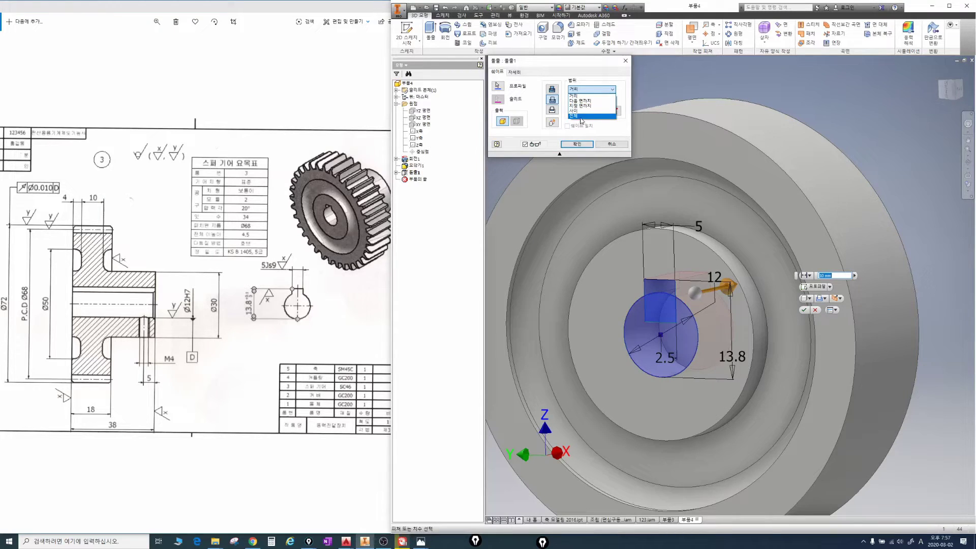
{"action": "left_click", "coordinate": [582, 117]}
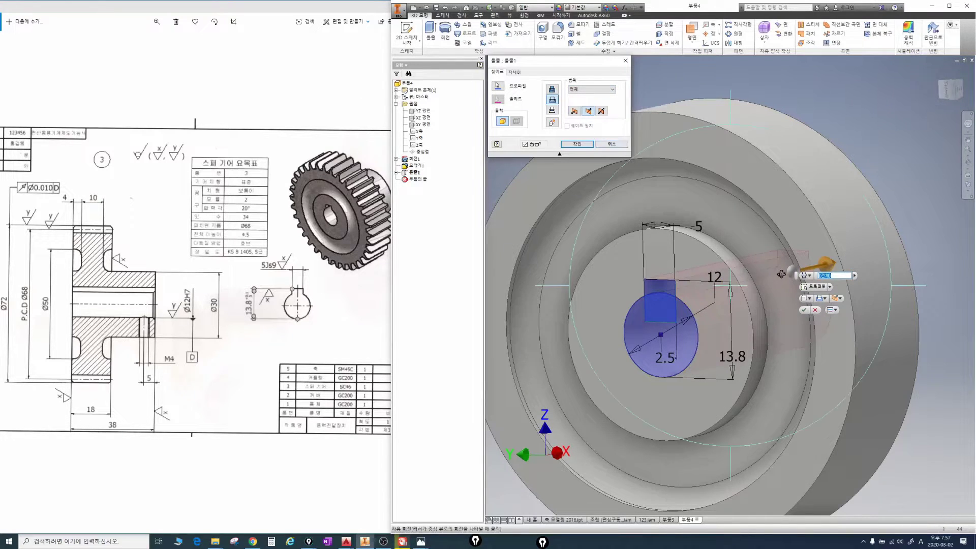
{"action": "middle_click_drag", "start_coordinate": [766, 287], "coordinate": [604, 168], "text": "shift"}
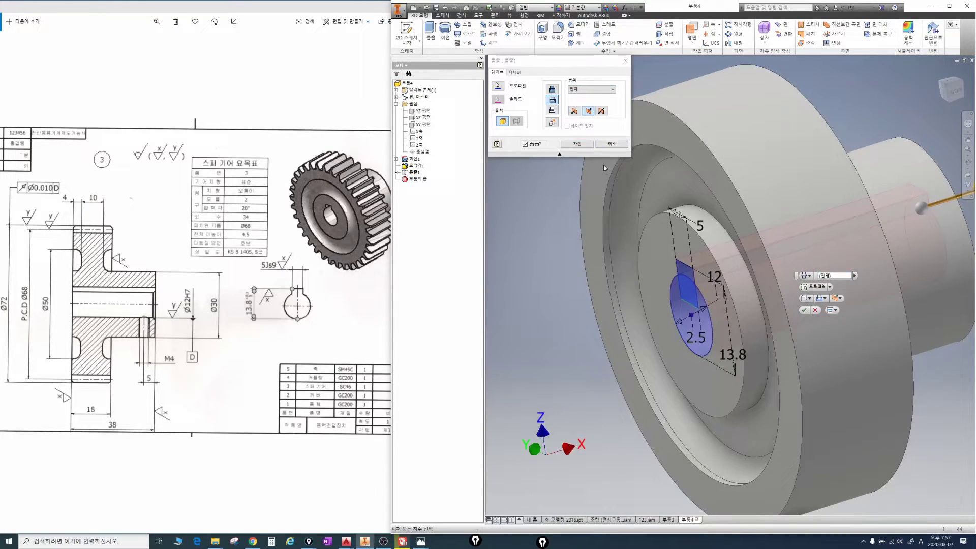
{"action": "left_click", "coordinate": [577, 144]}
{"action": "scroll", "coordinate": [697, 264], "scroll_direction": "down", "scroll_amount": 5}
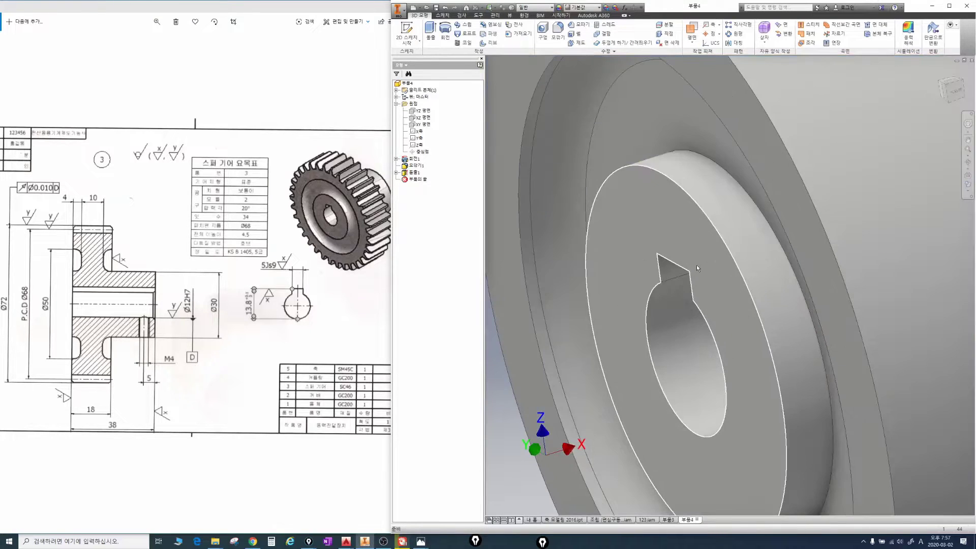
{"action": "middle_click_drag", "start_coordinate": [696, 265], "coordinate": [889, 218], "text": "shift"}
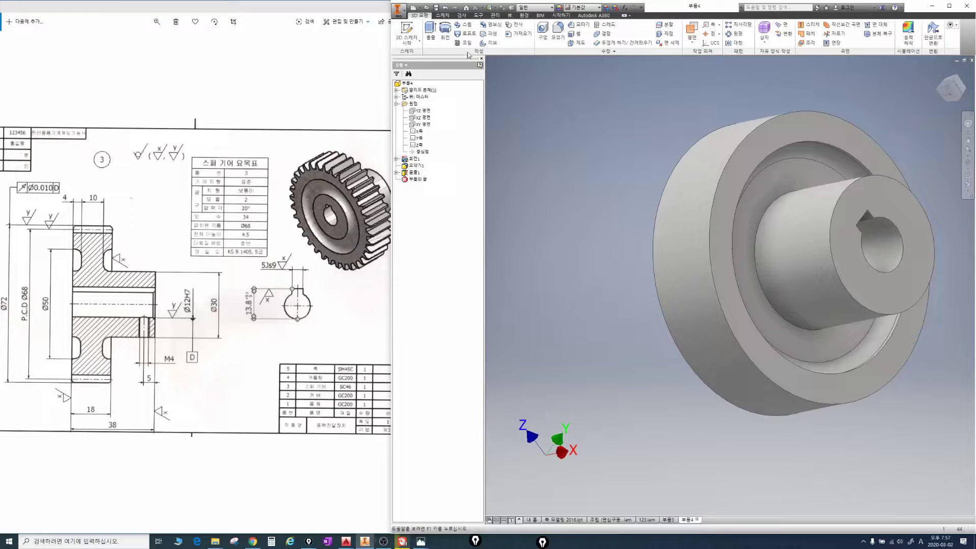
Step: Chamfer the round edge of the bore on the hub's end face by 1 mm
{"action": "left_click", "coordinate": [894, 224]}
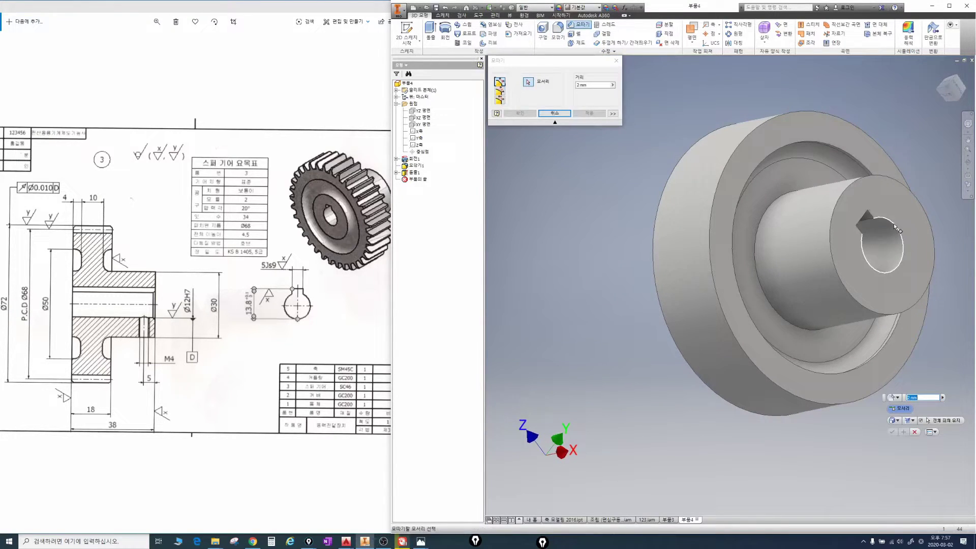
{"action": "left_click", "coordinate": [600, 89]}
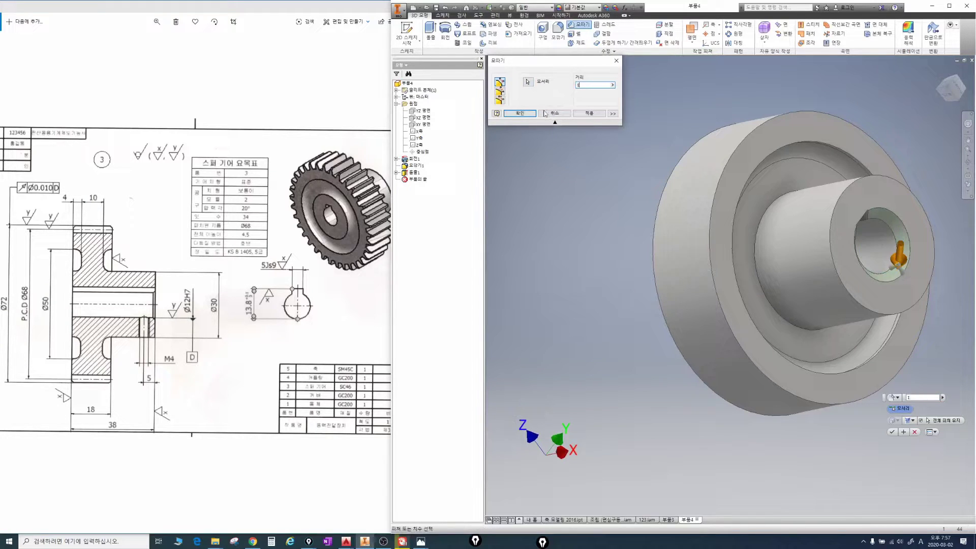
{"action": "left_click", "coordinate": [530, 115]}
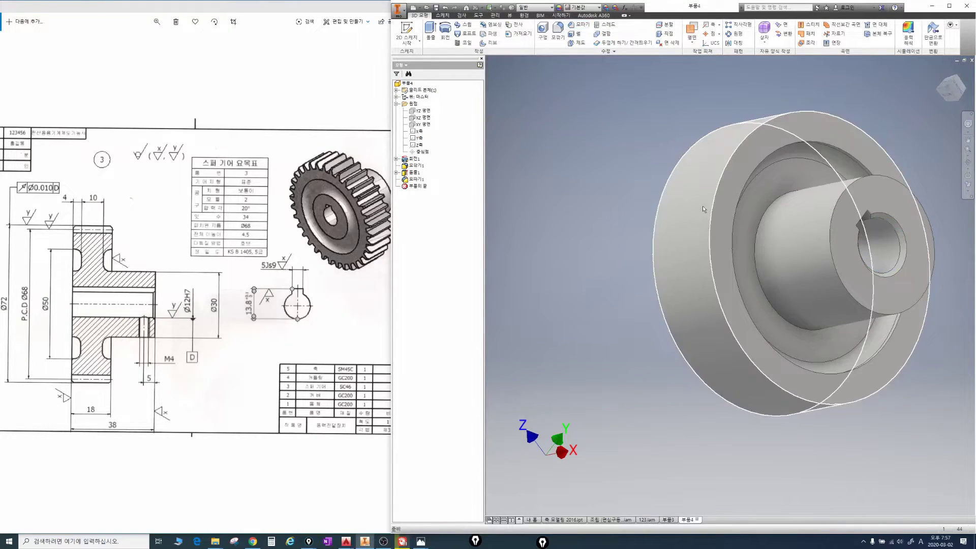
Step: Start a sketch on the rim's side face and draw three concentric circles around the origin, the innermost about 88 mm in diameter
{"action": "middle_click_drag", "start_coordinate": [709, 214], "coordinate": [751, 211], "text": "shift"}
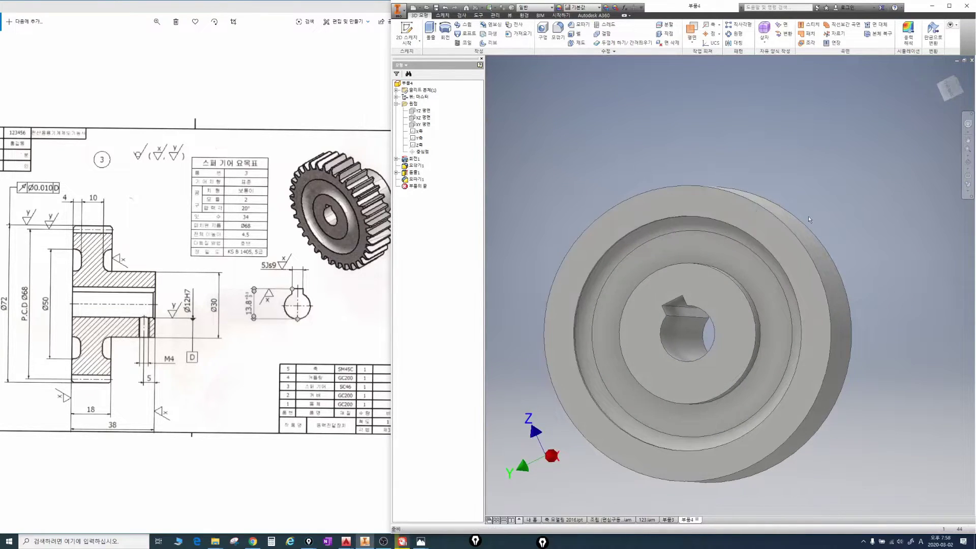
{"action": "left_click", "coordinate": [729, 208]}
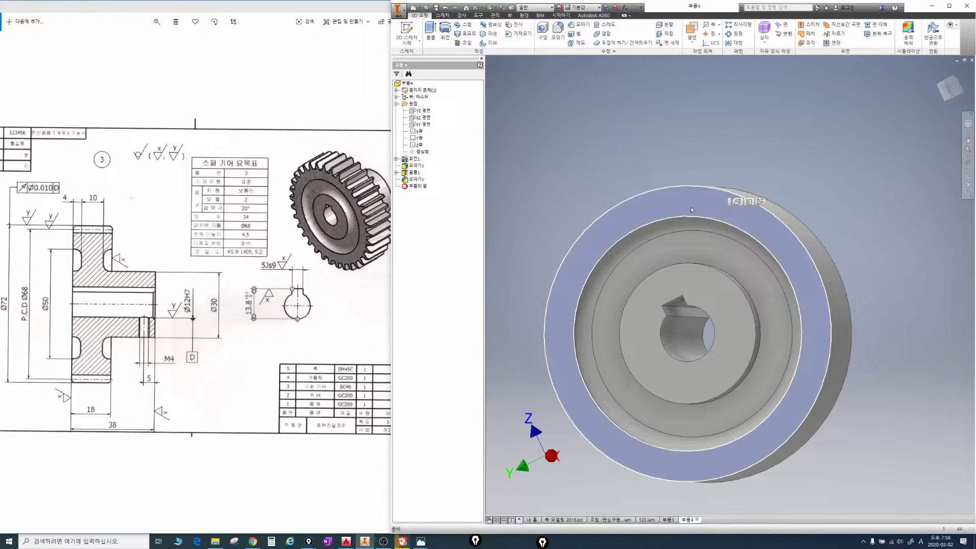
{"action": "key", "text": "s"}
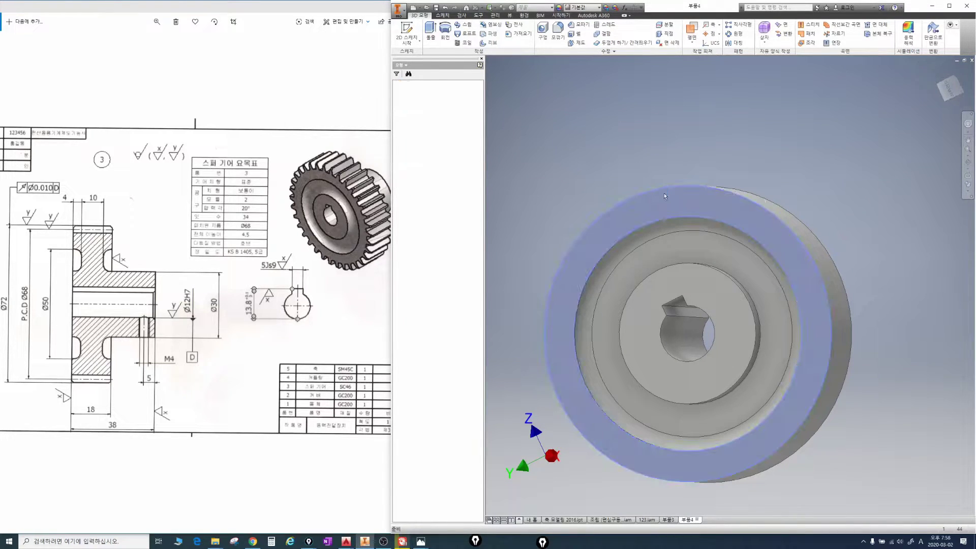
{"action": "mouse_move", "coordinate": [657, 188]}
{"action": "middle_mouse_down"}
{"action": "mouse_move", "coordinate": [649, 188]}
{"action": "mouse_move", "coordinate": [684, 188]}
{"action": "middle_mouse_up"}
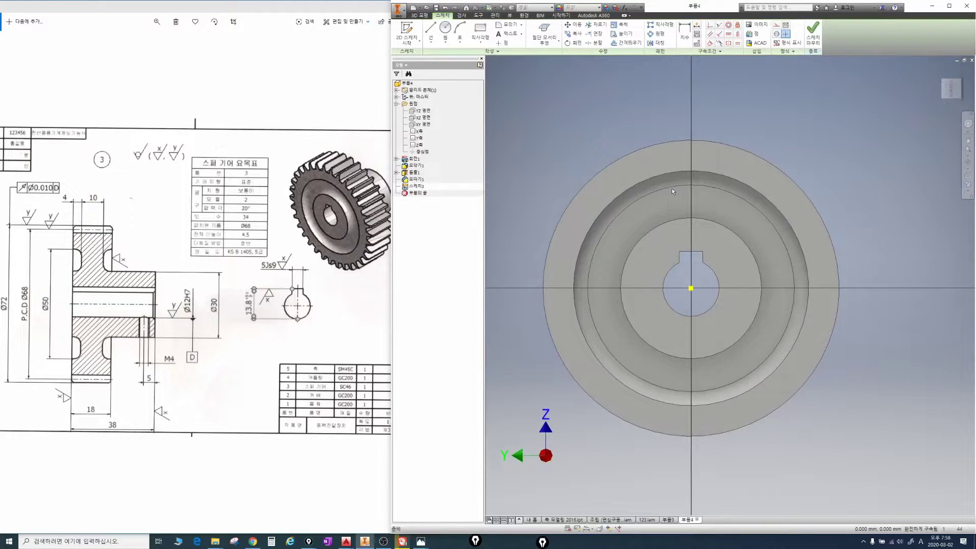
{"action": "key", "text": "c"}
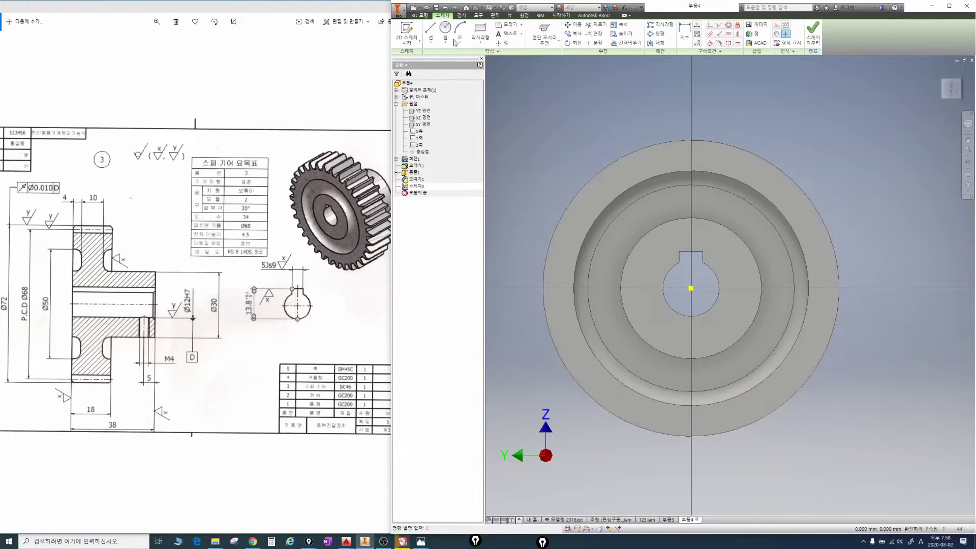
{"action": "left_click", "coordinate": [448, 38]}
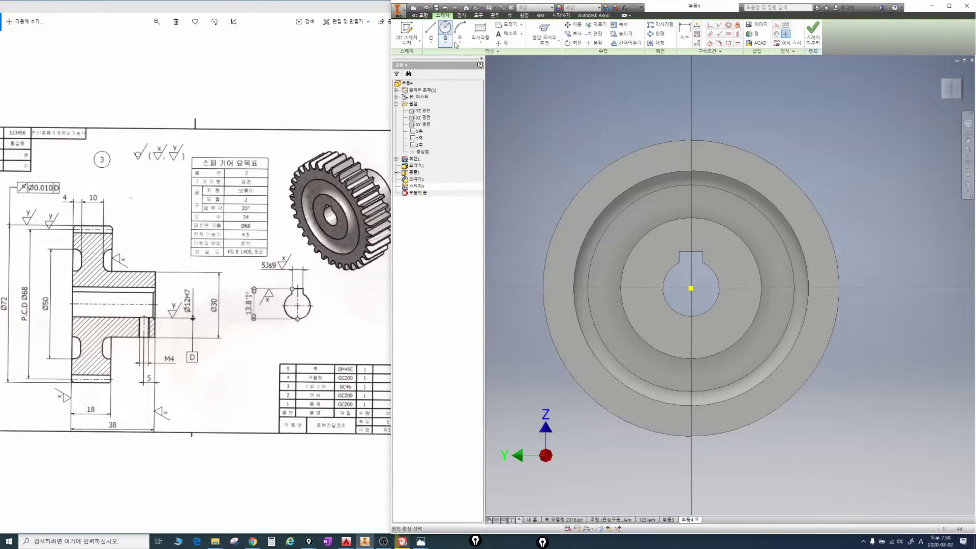
{"action": "left_click", "coordinate": [691, 288]}
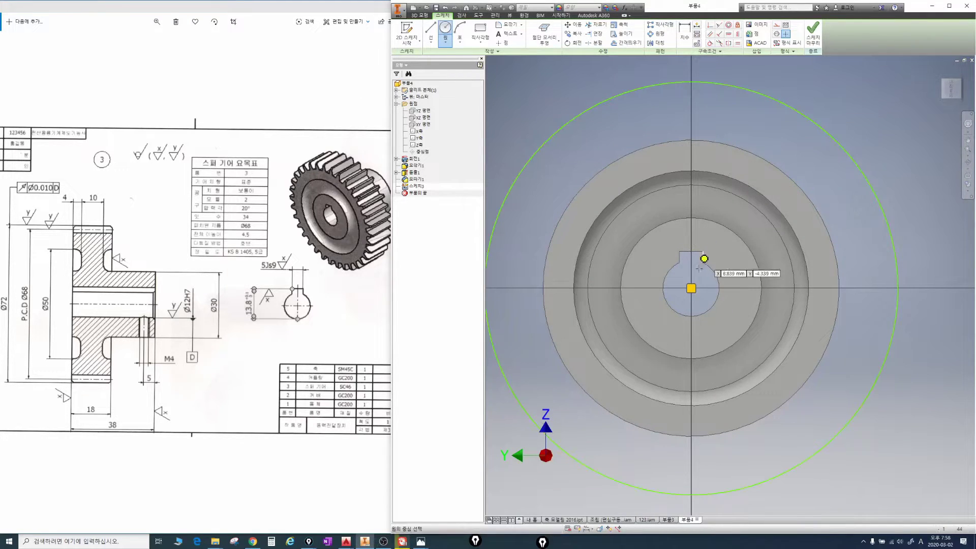
{"action": "scroll", "coordinate": [763, 120], "scroll_direction": "down", "scroll_amount": 4}
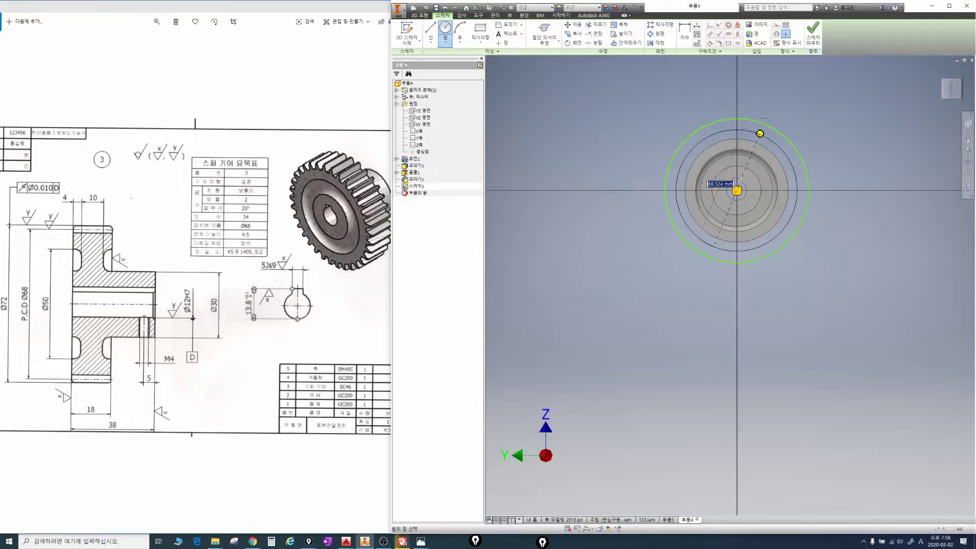
{"action": "left_click", "coordinate": [776, 99]}
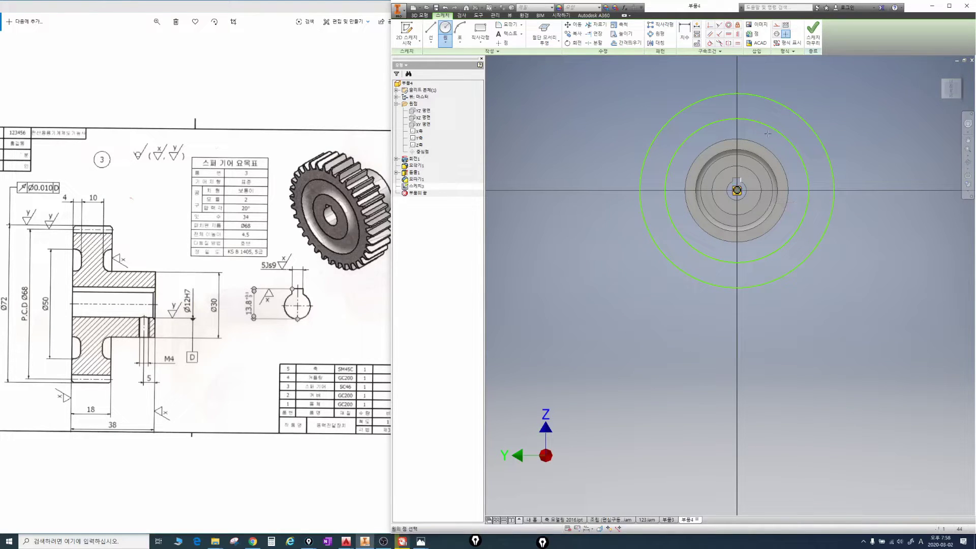
{"action": "scroll", "coordinate": [772, 124], "scroll_direction": "up", "scroll_amount": 1}
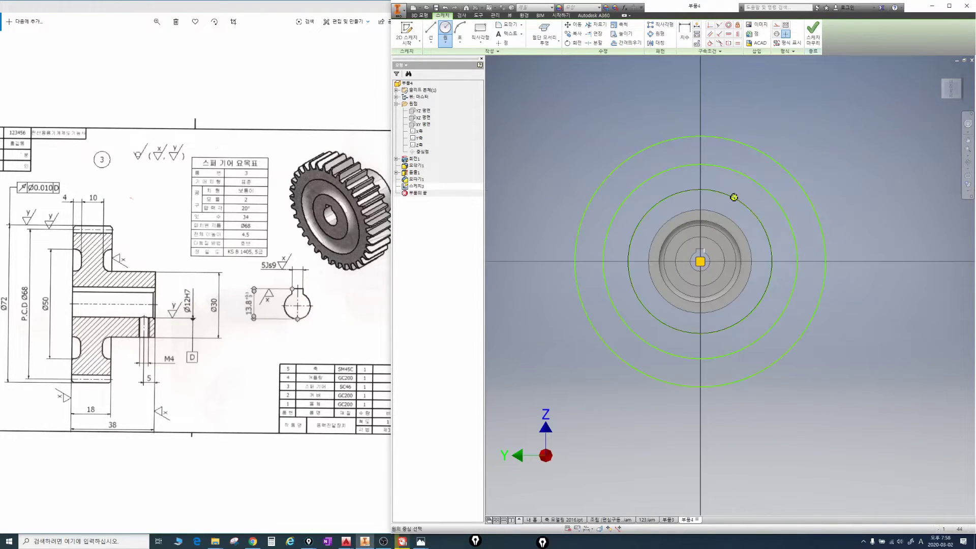
{"action": "left_click", "coordinate": [734, 197]}
Step: Dimension the three concentric circles, from inner to outer, with diameters of 63, 68 and 72 mm
{"action": "key", "text": "d"}
{"action": "left_click", "coordinate": [734, 198]}
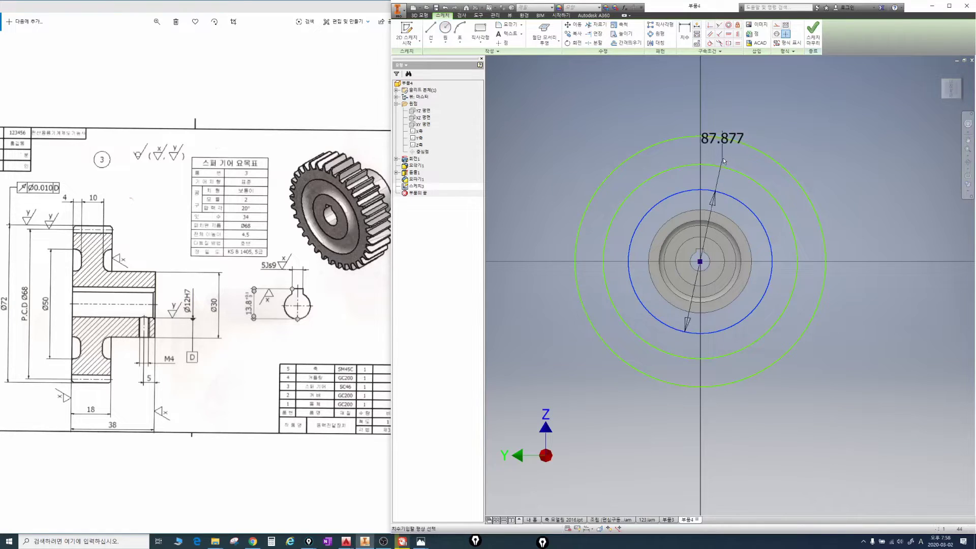
{"action": "left_click", "coordinate": [726, 162]}
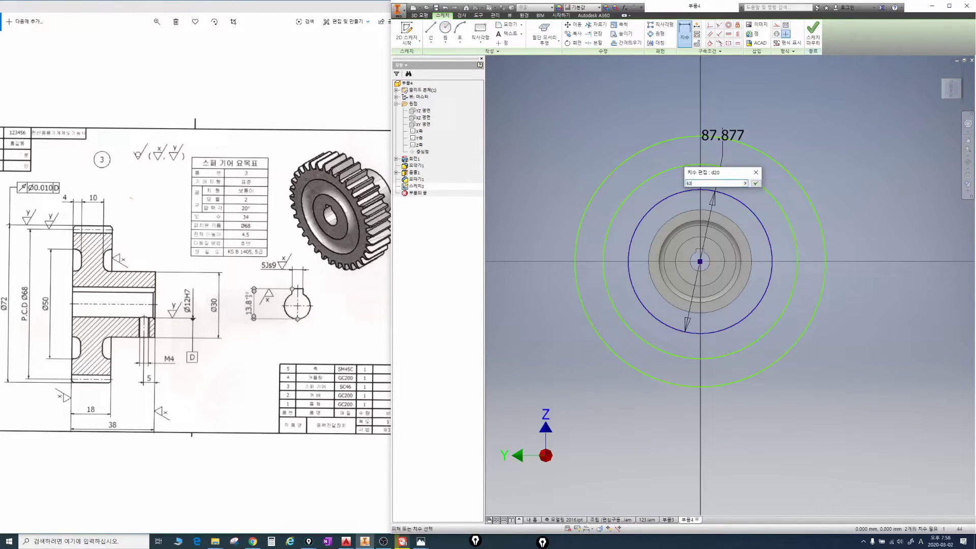
{"action": "key", "text": "Return"}
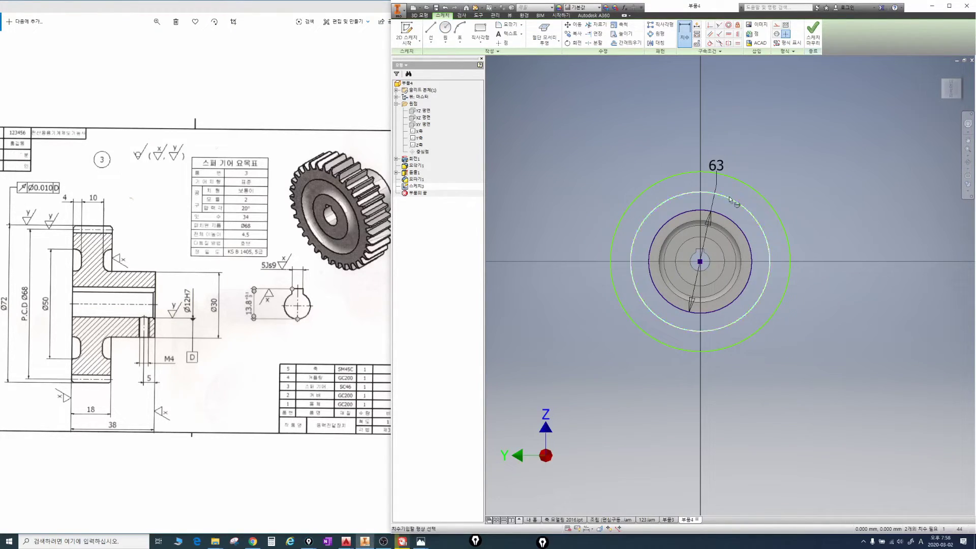
{"action": "left_click", "coordinate": [729, 197]}
{"action": "left_click", "coordinate": [777, 173]}
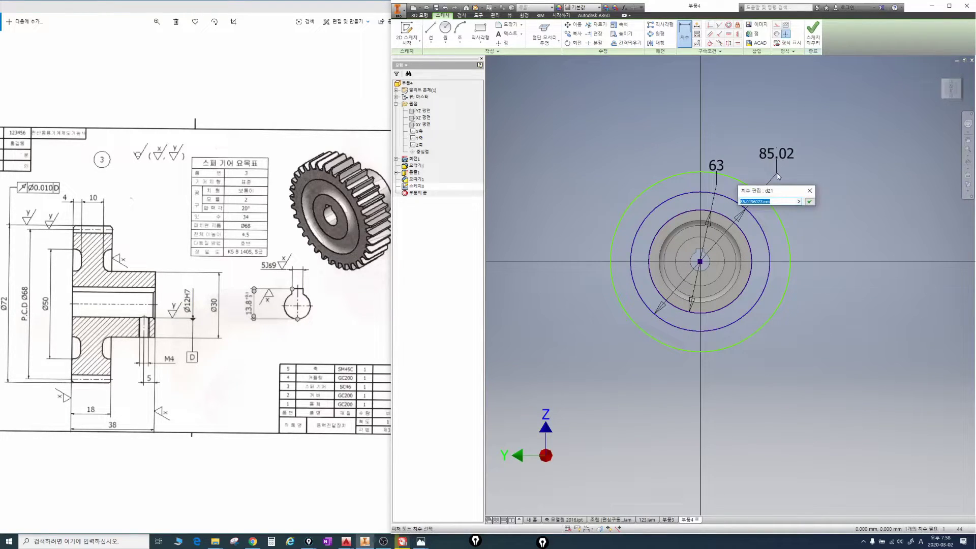
{"action": "type", "text": "68"}
{"action": "key", "text": "Return"}
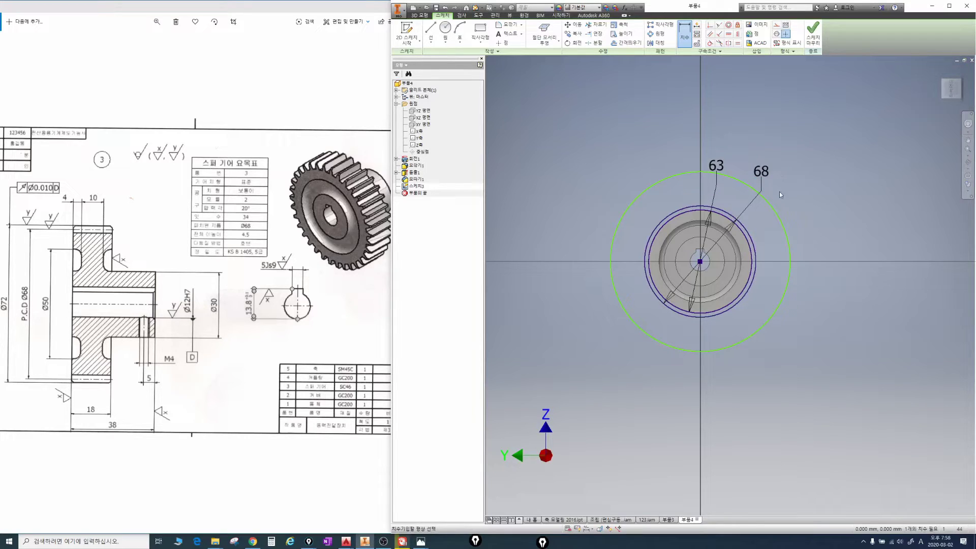
{"action": "left_click", "coordinate": [777, 212]}
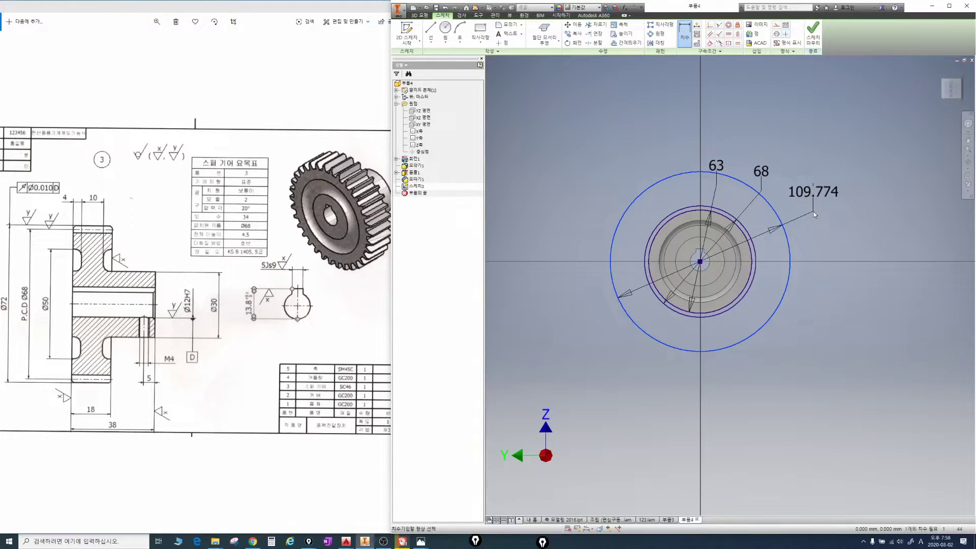
{"action": "left_click", "coordinate": [814, 213]}
{"action": "key", "text": "Return"}
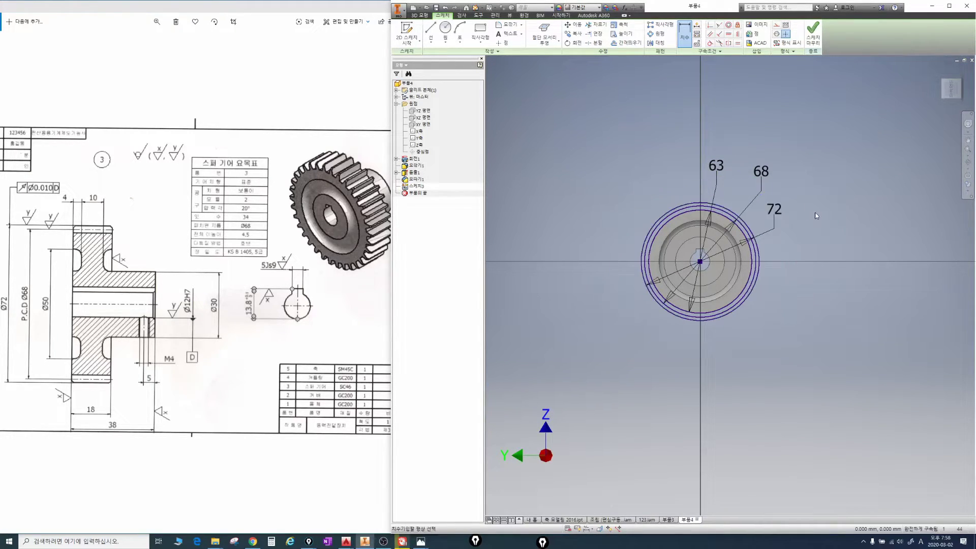
Step: Draw a vertical center line about 58 mm long from the sketch origin up past the outer circle
{"action": "scroll", "coordinate": [747, 226], "scroll_direction": "down", "scroll_amount": 4}
{"action": "scroll", "coordinate": [718, 219], "scroll_direction": "up", "scroll_amount": 3}
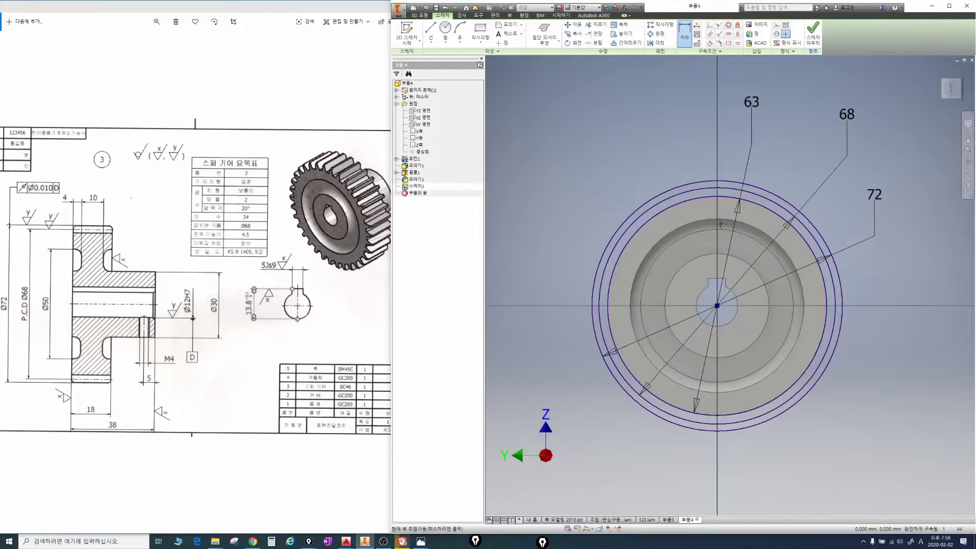
{"action": "scroll", "coordinate": [682, 245], "scroll_direction": "down", "scroll_amount": 2}
{"action": "scroll", "coordinate": [681, 245], "scroll_direction": "down", "scroll_amount": 4}
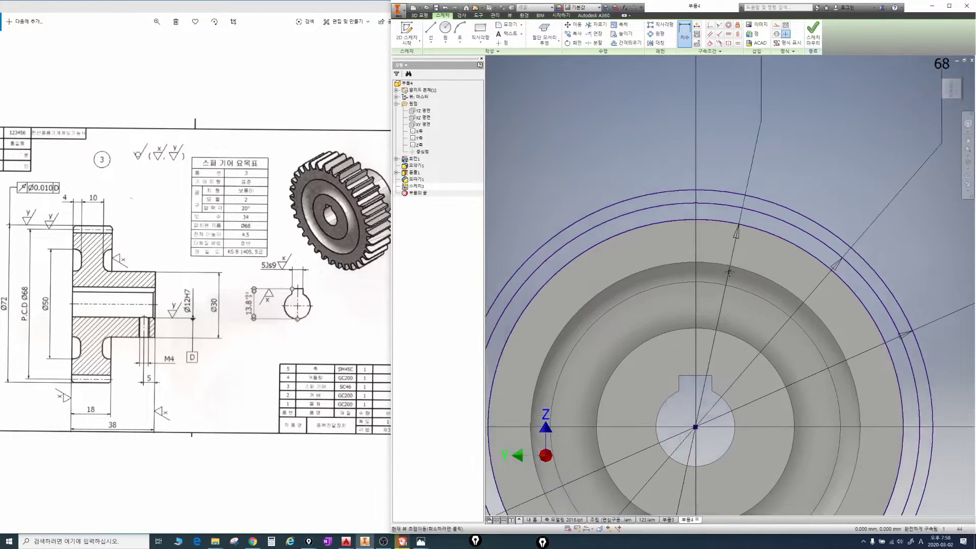
{"action": "middle_click_drag", "start_coordinate": [724, 259], "coordinate": [761, 282]}
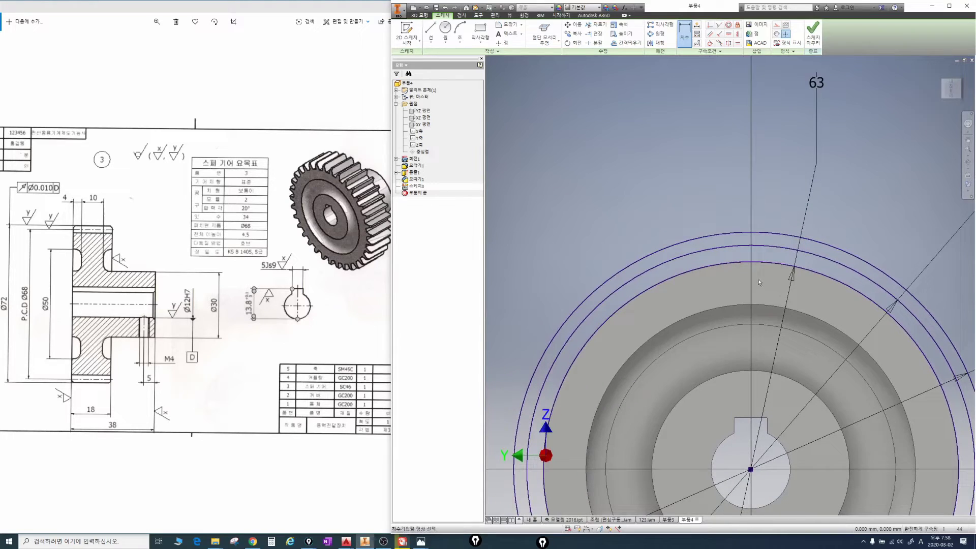
{"action": "key", "text": "l"}
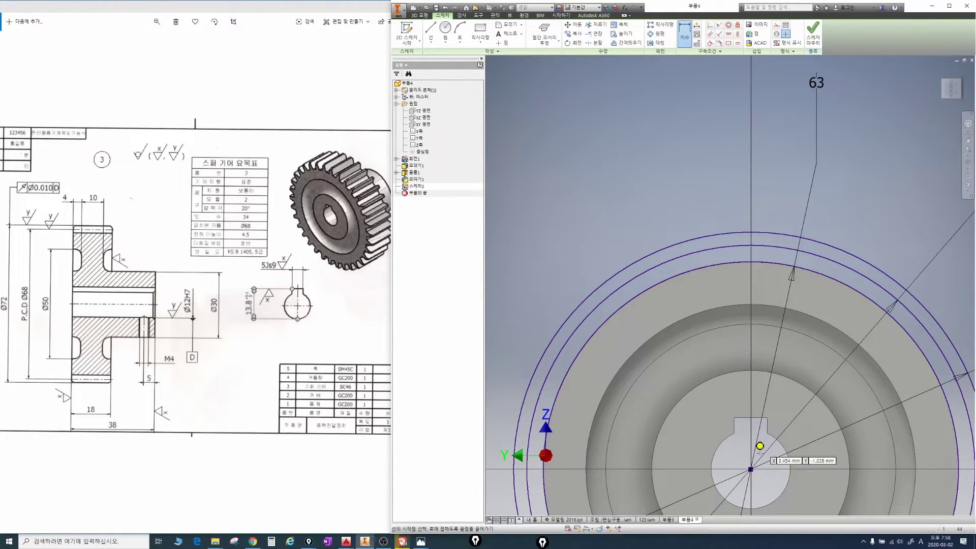
{"action": "left_click", "coordinate": [750, 469]}
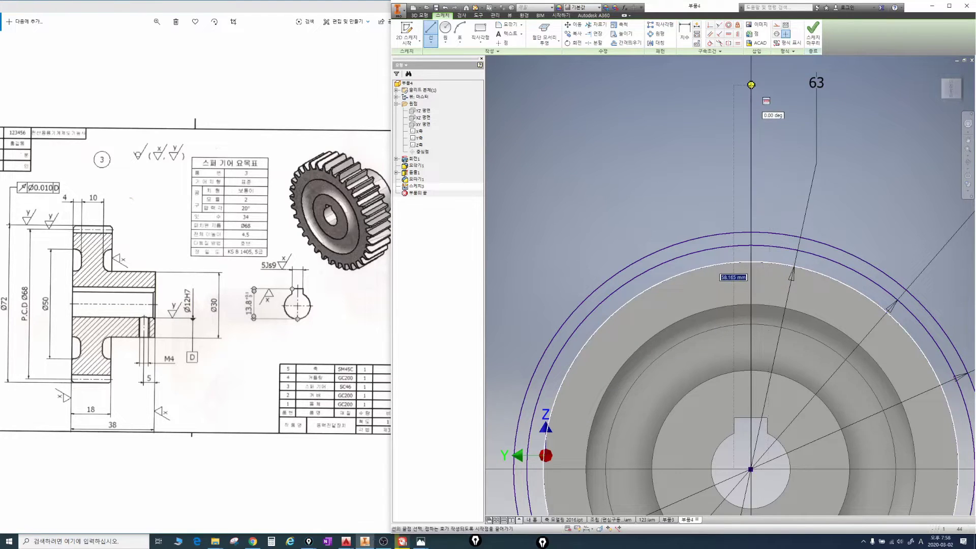
{"action": "left_click", "coordinate": [751, 84]}
{"action": "key", "text": "Escape"}
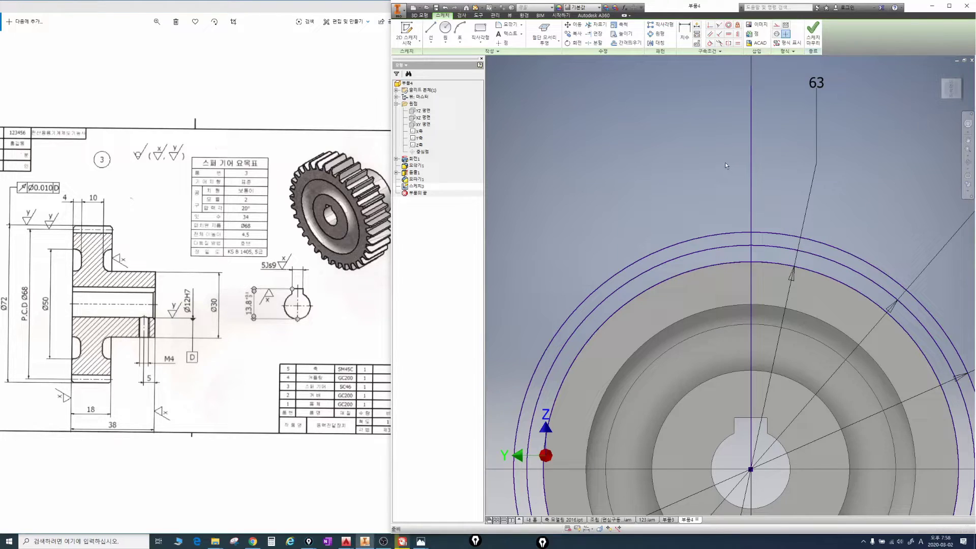
Step: Draw a vertical line about 33 mm long left of the center line, crossing the upper arcs of all three circles
{"action": "key", "text": "l"}
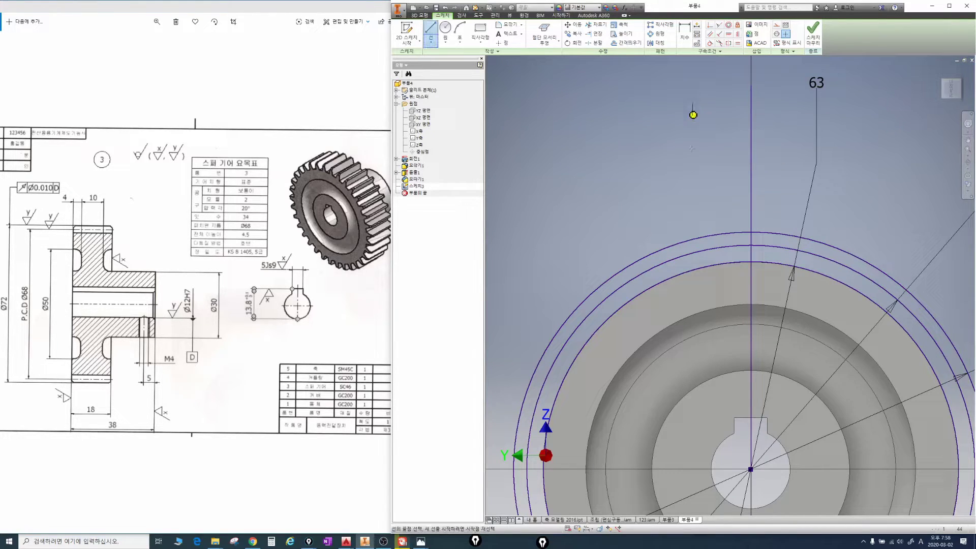
{"action": "left_click", "coordinate": [693, 114]}
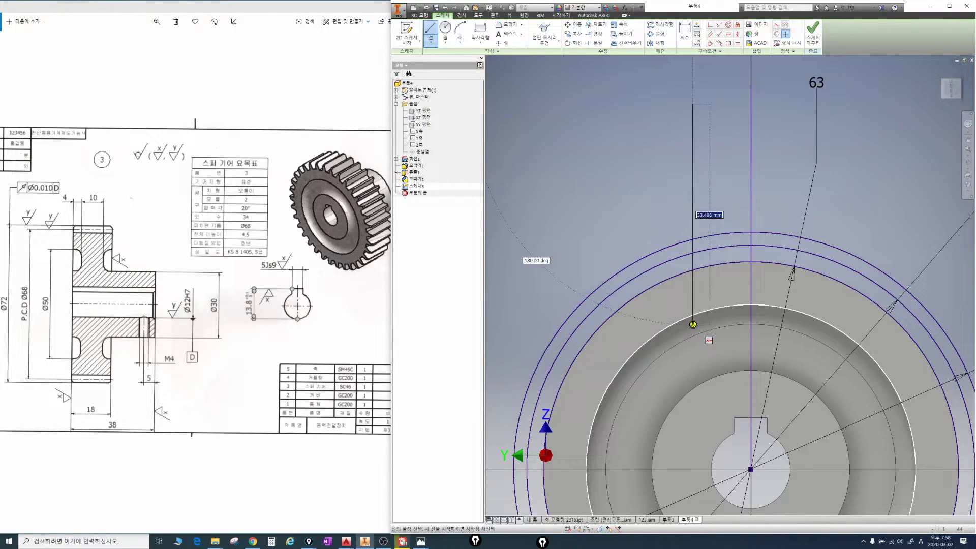
{"action": "left_click", "coordinate": [693, 323]}
{"action": "key", "text": "Escape"}
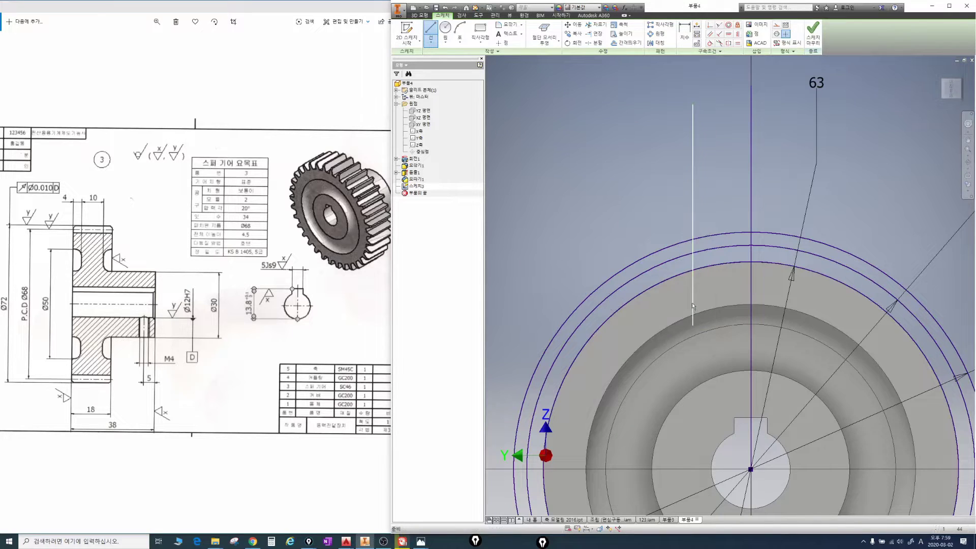
Step: Dimension the spacing between the vertical center line and the parallel line beside it as 1.57 mm
{"action": "key", "text": "d"}
{"action": "left_click", "coordinate": [751, 187]}
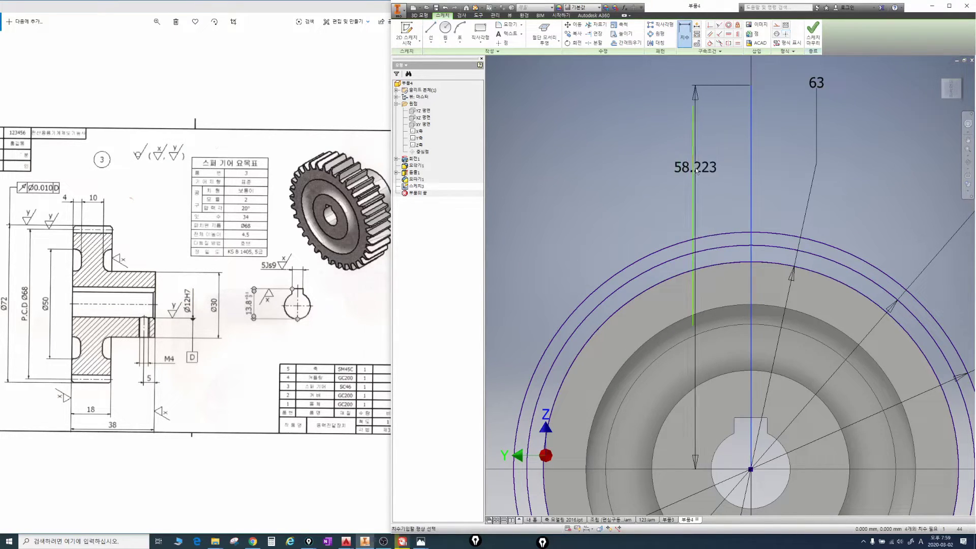
{"action": "left_click", "coordinate": [693, 170]}
{"action": "left_click", "coordinate": [721, 124]}
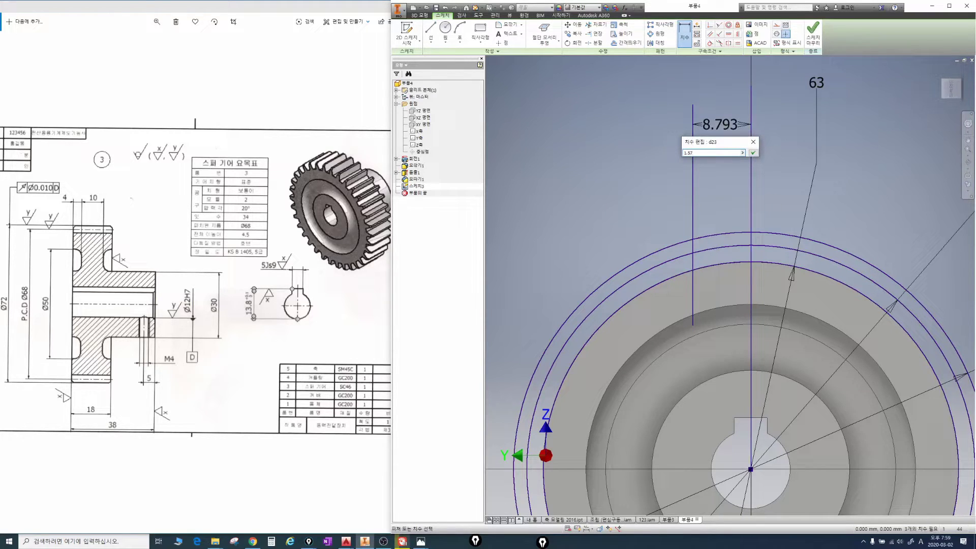
{"action": "type", "text": "1.57"}
{"action": "key", "text": "Return"}
Step: Draw another vertical line between the center line and the 1.57 mm offset line, from above the circles to inside the innermost one
{"action": "scroll", "coordinate": [745, 193], "scroll_direction": "down", "scroll_amount": 3}
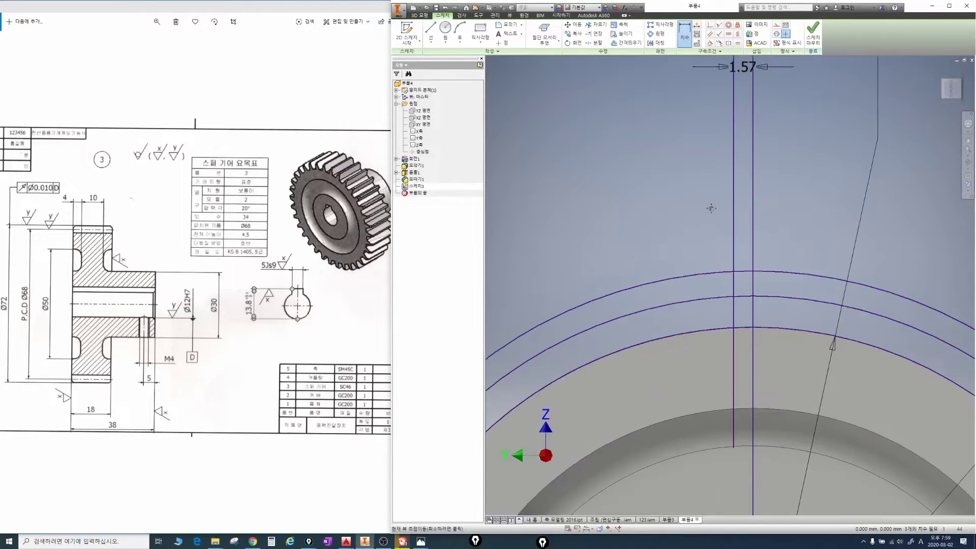
{"action": "key", "text": "l"}
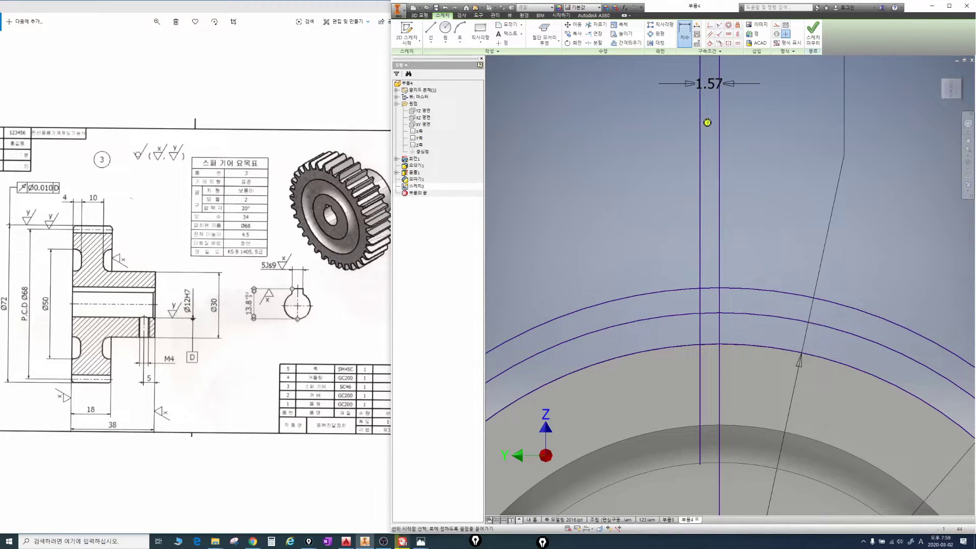
{"action": "left_click", "coordinate": [710, 116]}
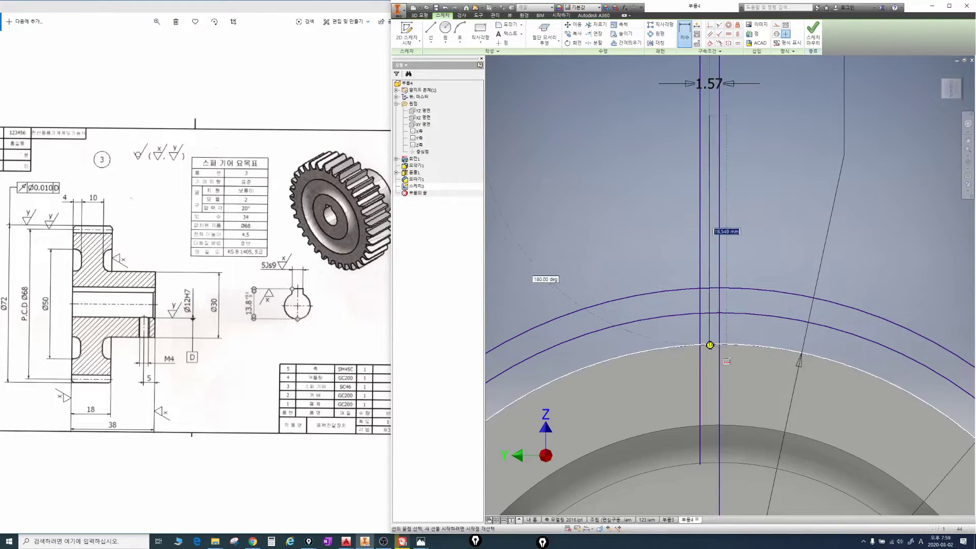
{"action": "left_click", "coordinate": [710, 393]}
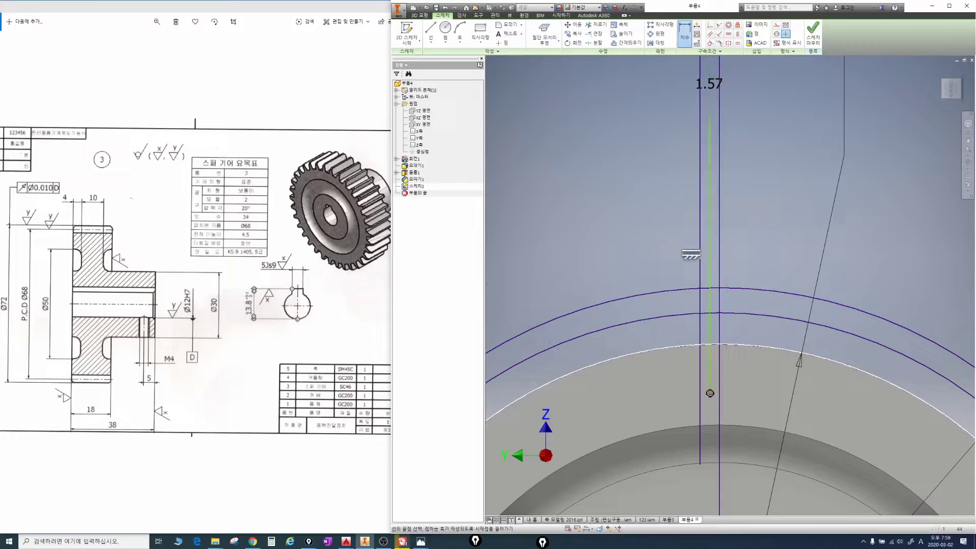
Step: Dimension the spacing between the 1.57 mm offset line and the shorter line beside it, toward the center line, as 1 mm
{"action": "key", "text": "Escape"}
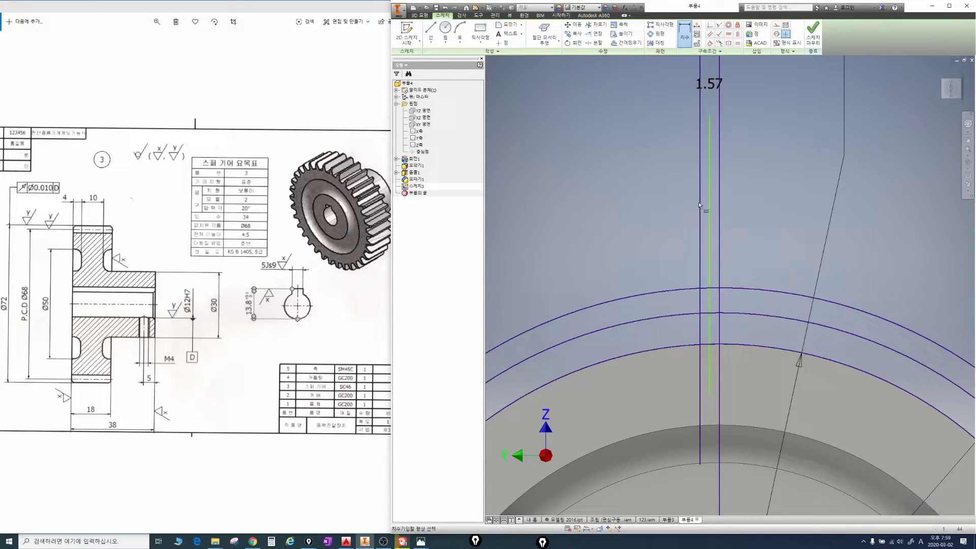
{"action": "left_click", "coordinate": [710, 192]}
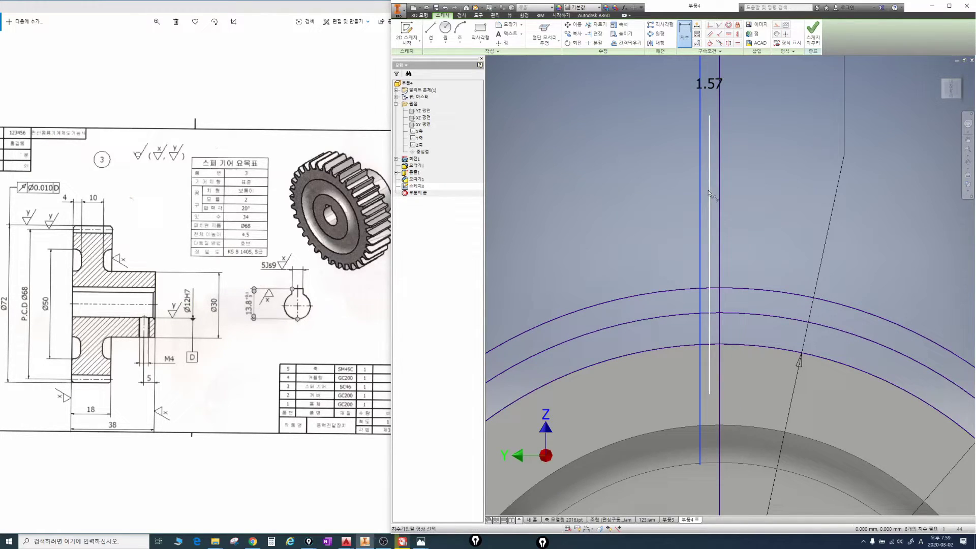
{"action": "left_click", "coordinate": [718, 175]}
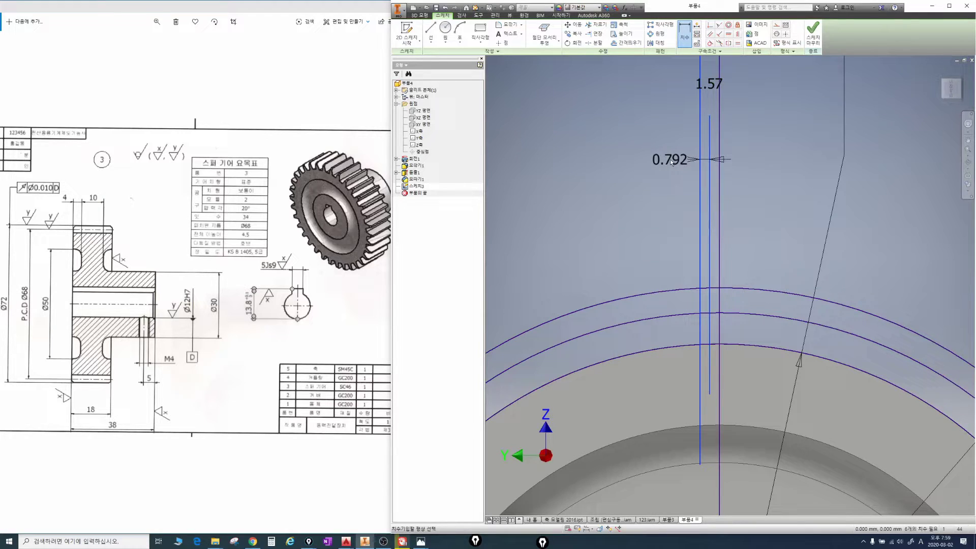
{"action": "left_click", "coordinate": [670, 160]}
{"action": "type", "text": "1"}
{"action": "key", "text": "Return"}
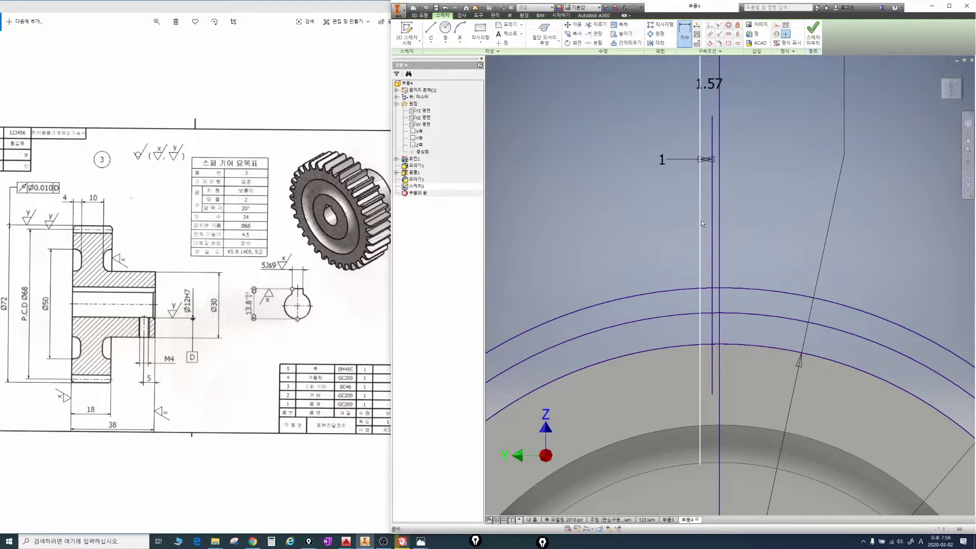
Step: Draw a vertical line about 17 mm long outside the 1.57 mm offset line, crossing the upper arcs of all three circles
{"action": "key", "text": "l"}
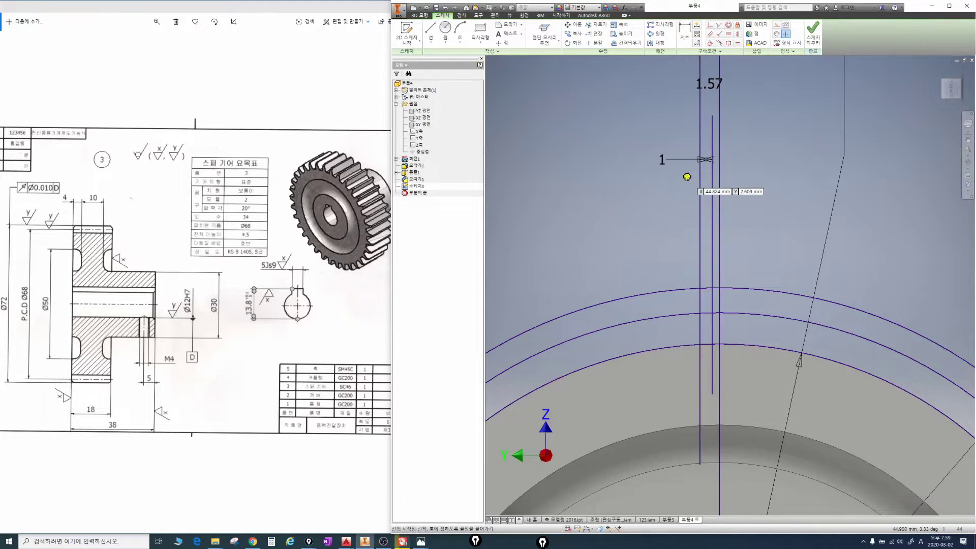
{"action": "left_click", "coordinate": [687, 177]}
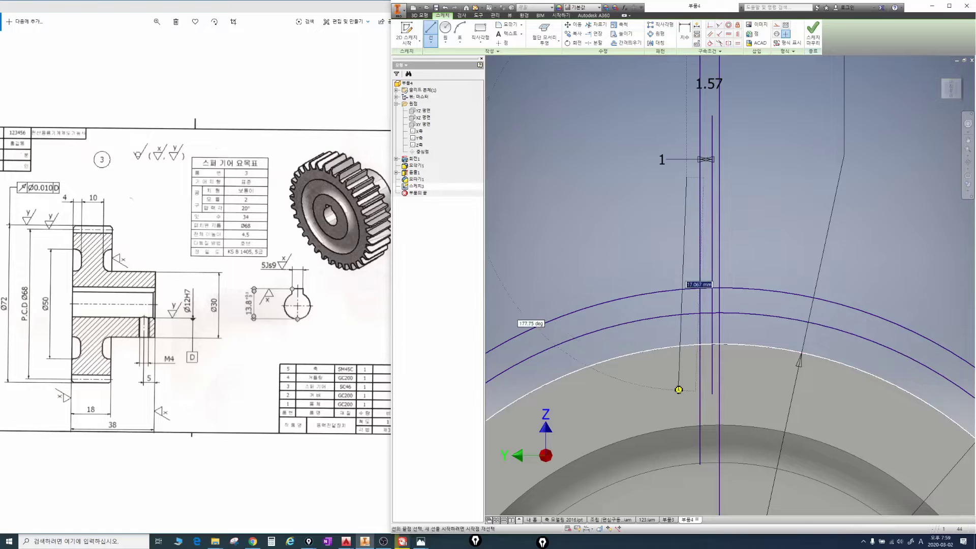
{"action": "left_click", "coordinate": [686, 396]}
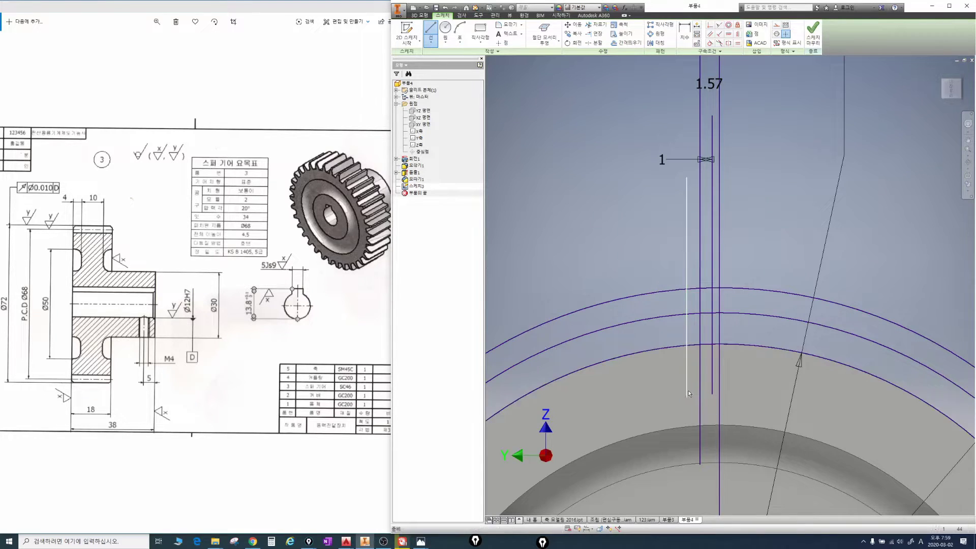
Step: Dimension the spacing between the 1.57 mm offset line and the outermost vertical line as 0.5 mm
{"action": "key", "text": "d"}
{"action": "left_click", "coordinate": [700, 236]}
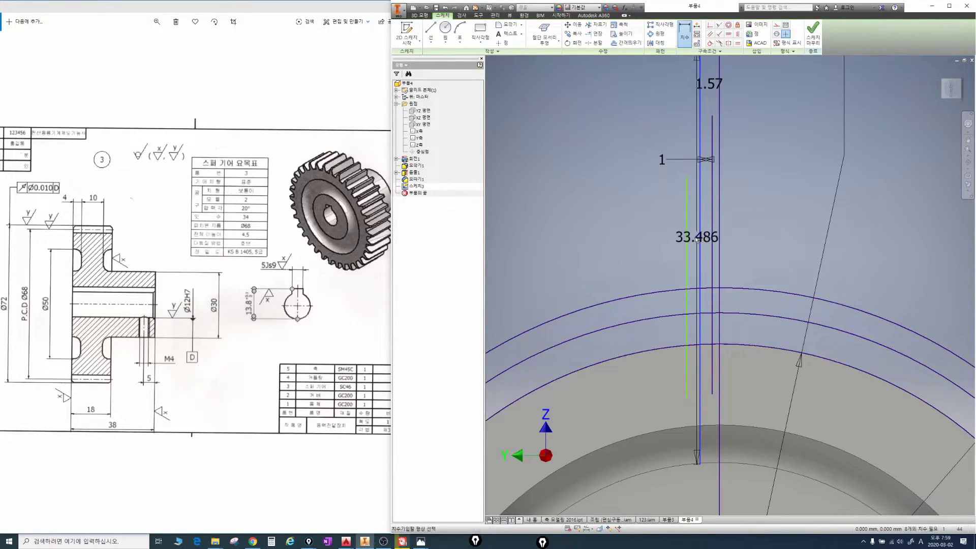
{"action": "left_click", "coordinate": [688, 240]}
{"action": "left_click", "coordinate": [659, 233]}
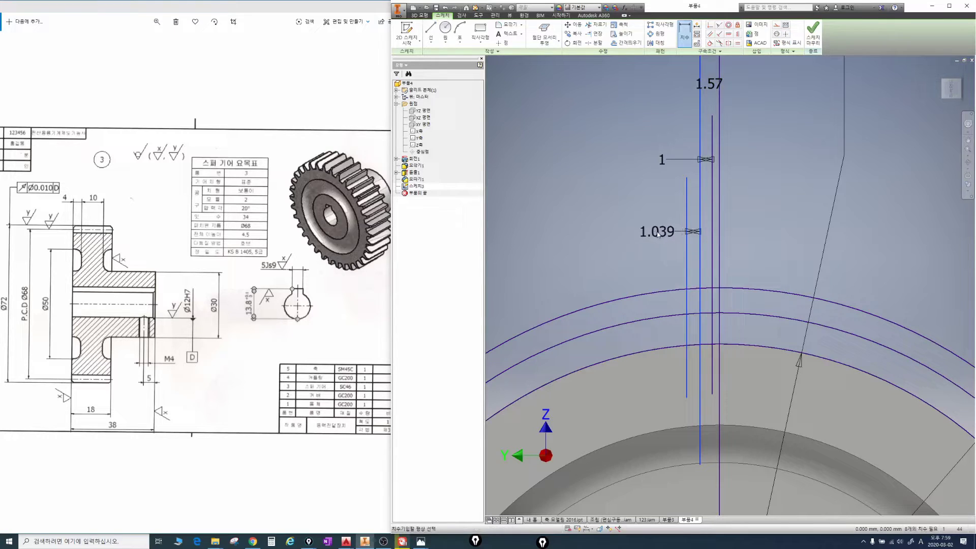
{"action": "type", "text": "0.5"}
{"action": "key", "text": "Return"}
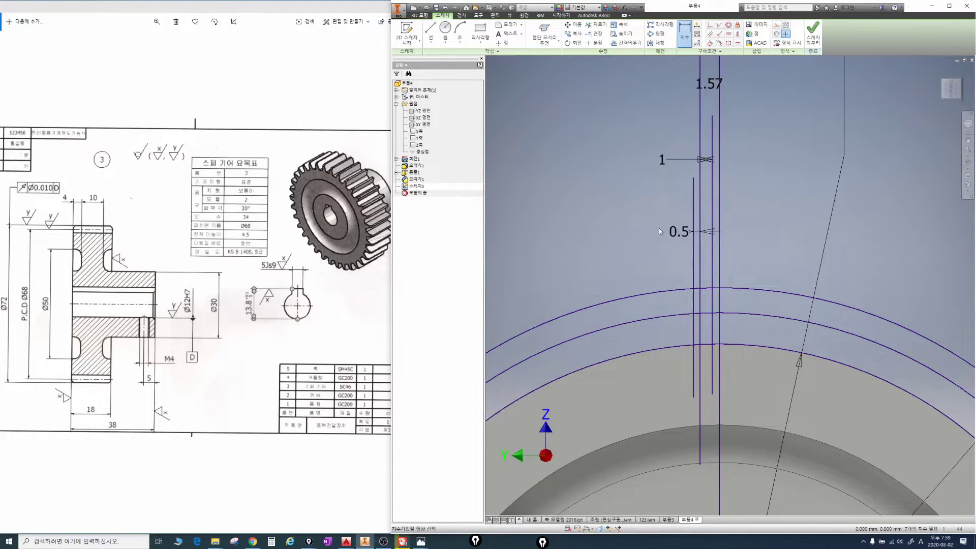
{"action": "mouse_move", "coordinate": [695, 310]}
{"action": "middle_mouse_down"}
{"action": "mouse_move", "coordinate": [687, 301]}
{"action": "mouse_move", "coordinate": [655, 354]}
{"action": "mouse_move", "coordinate": [649, 279]}
{"action": "mouse_move", "coordinate": [655, 319]}
{"action": "middle_mouse_up"}
{"action": "scroll", "coordinate": [648, 318], "scroll_direction": "down", "scroll_amount": 2}
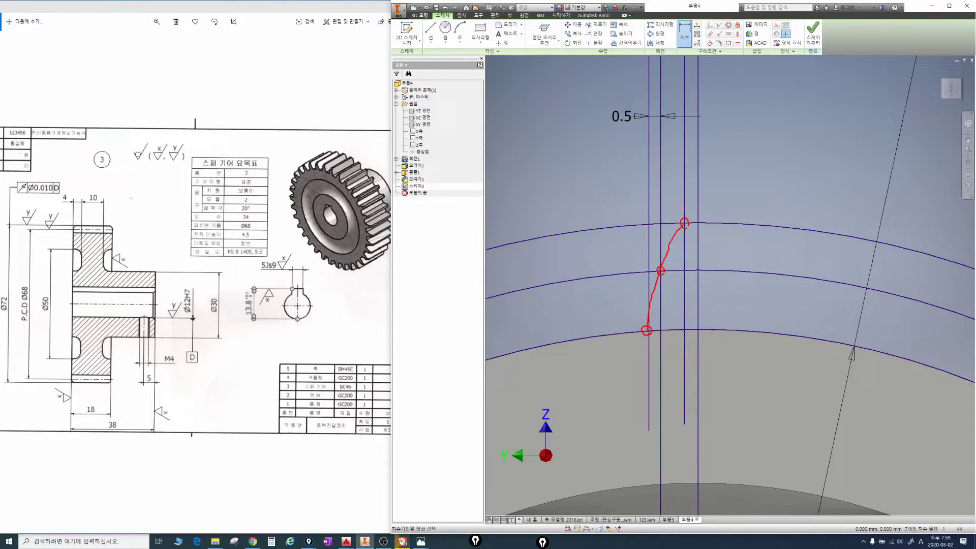
{"action": "left_click_drag", "start_coordinate": [702, 243], "coordinate": [700, 301]}
{"action": "mouse_move", "coordinate": [702, 224]}
{"action": "left_mouse_down"}
{"action": "mouse_move", "coordinate": [732, 223]}
{"action": "mouse_move", "coordinate": [764, 327]}
{"action": "mouse_move", "coordinate": [714, 324]}
{"action": "left_mouse_up"}
{"action": "left_click_drag", "start_coordinate": [709, 227], "coordinate": [763, 187]}
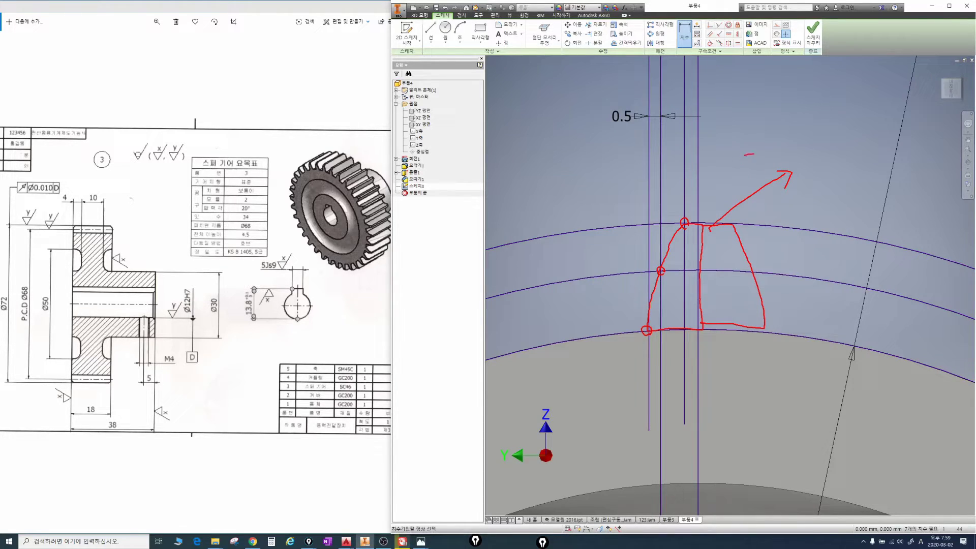
{"action": "mouse_move", "coordinate": [754, 154]}
{"action": "left_mouse_down"}
{"action": "mouse_move", "coordinate": [861, 208]}
{"action": "mouse_move", "coordinate": [871, 196]}
{"action": "left_mouse_up"}
{"action": "key", "text": "Escape"}
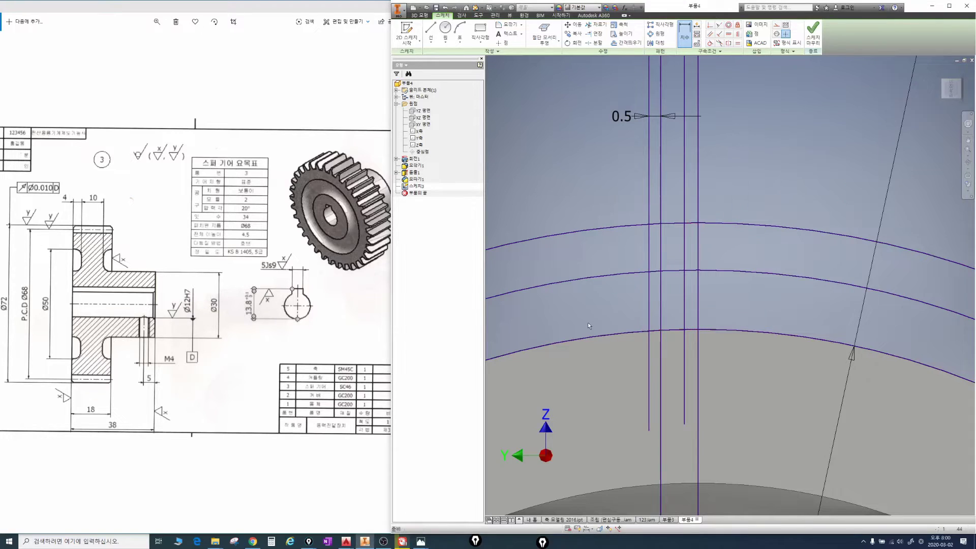
Step: Draw a three-point flank arc from the outermost line on the 63 mm circle to the 1 mm line on the 72 mm circle, through the offset line's pitch-circle intersection
{"action": "key", "text": "Escape"}
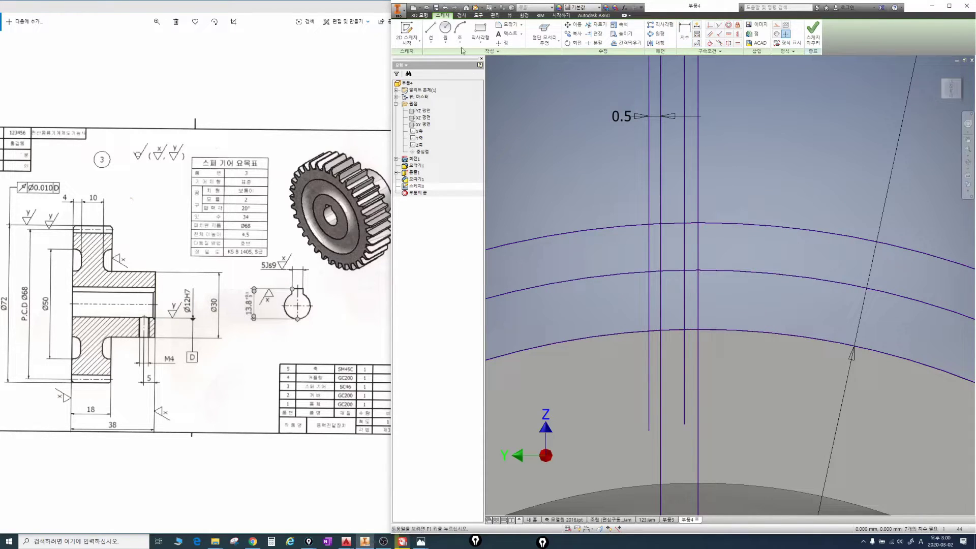
{"action": "left_click", "coordinate": [460, 32]}
{"action": "left_click", "coordinate": [651, 334]}
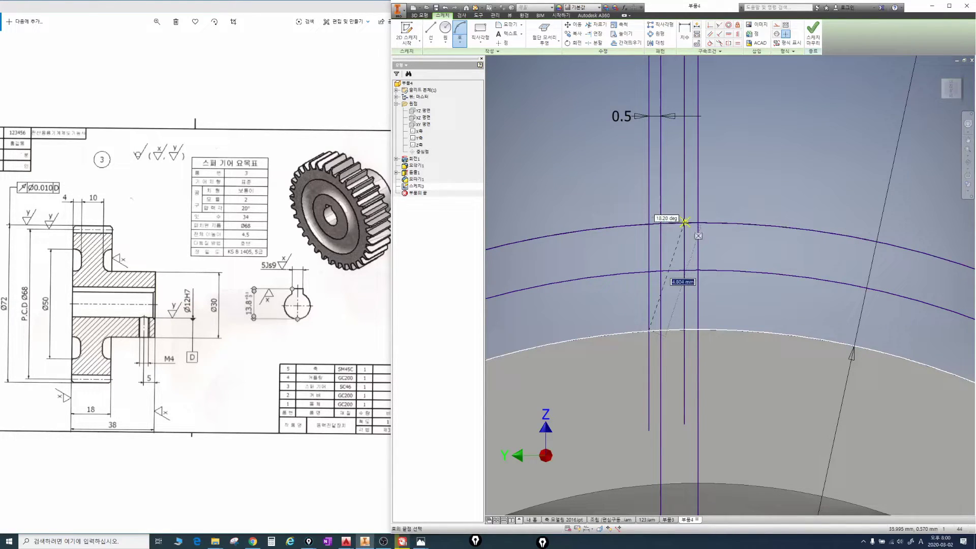
{"action": "left_click", "coordinate": [685, 219]}
{"action": "left_click", "coordinate": [661, 270]}
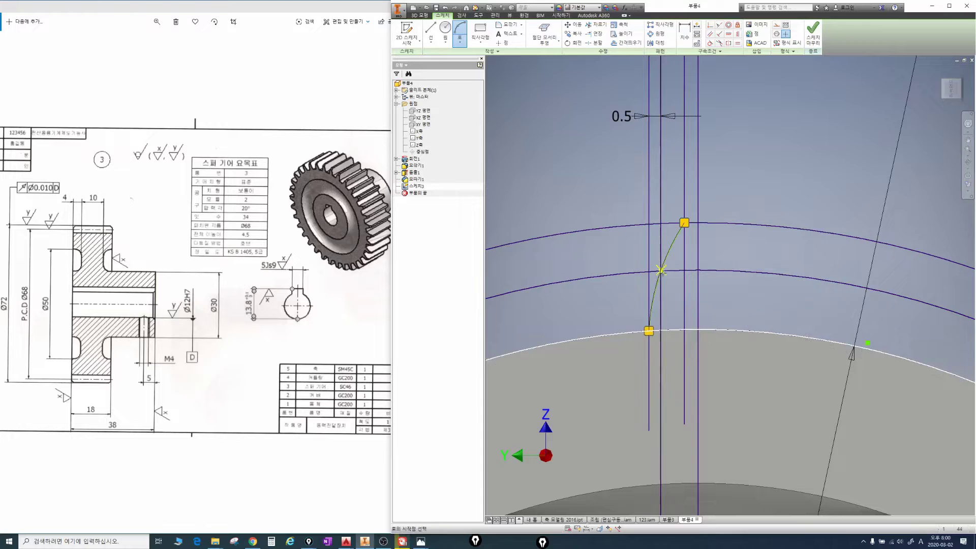
{"action": "key", "text": "Escape"}
Step: Trim away the circle portions outside the tooth area and the vertical line ends beyond the inner and outer circles
{"action": "middle_click_drag", "start_coordinate": [669, 306], "coordinate": [641, 273]}
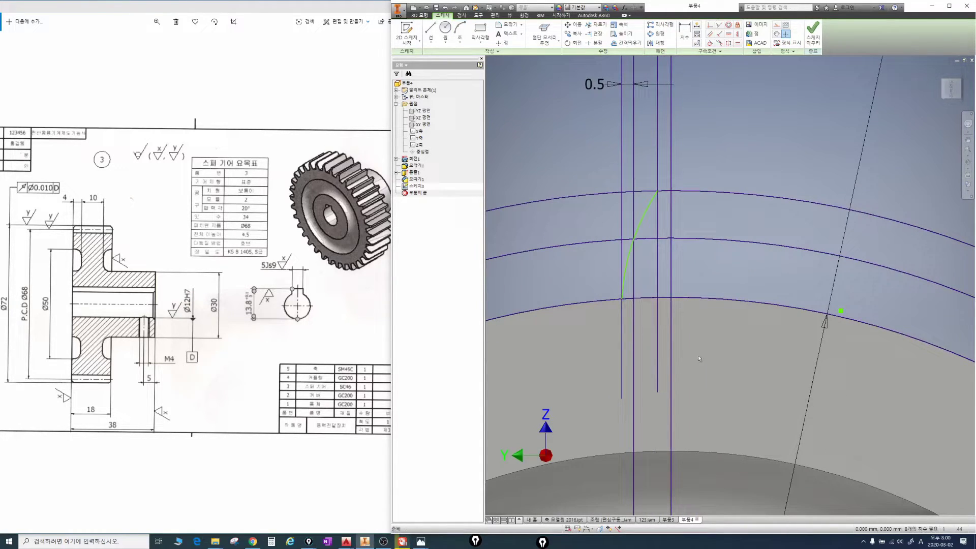
{"action": "key", "text": "x"}
{"action": "mouse_move", "coordinate": [729, 343]}
{"action": "left_mouse_down"}
{"action": "mouse_move", "coordinate": [599, 337]}
{"action": "mouse_move", "coordinate": [587, 263]}
{"action": "left_mouse_up"}
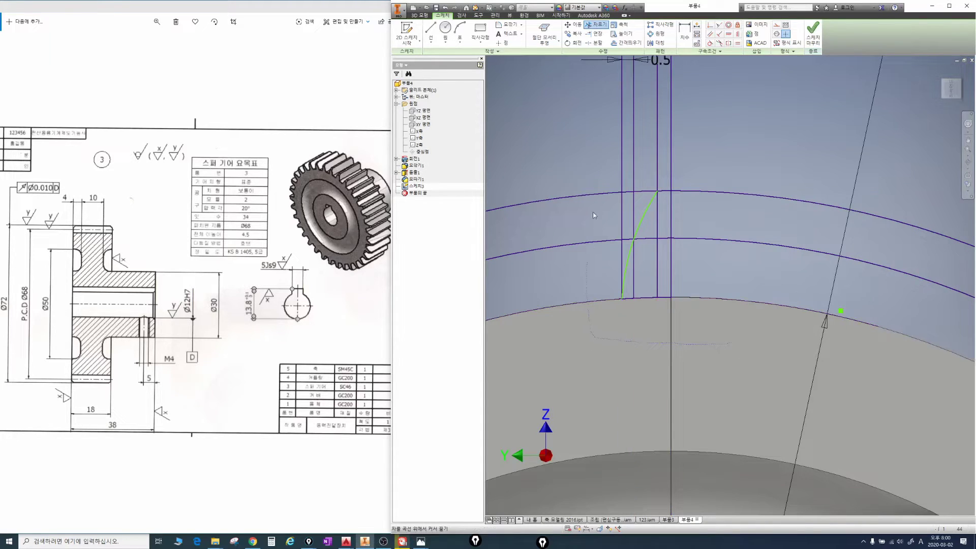
{"action": "mouse_move", "coordinate": [594, 215]}
{"action": "left_mouse_down"}
{"action": "mouse_move", "coordinate": [642, 164]}
{"action": "mouse_move", "coordinate": [691, 166]}
{"action": "left_mouse_up"}
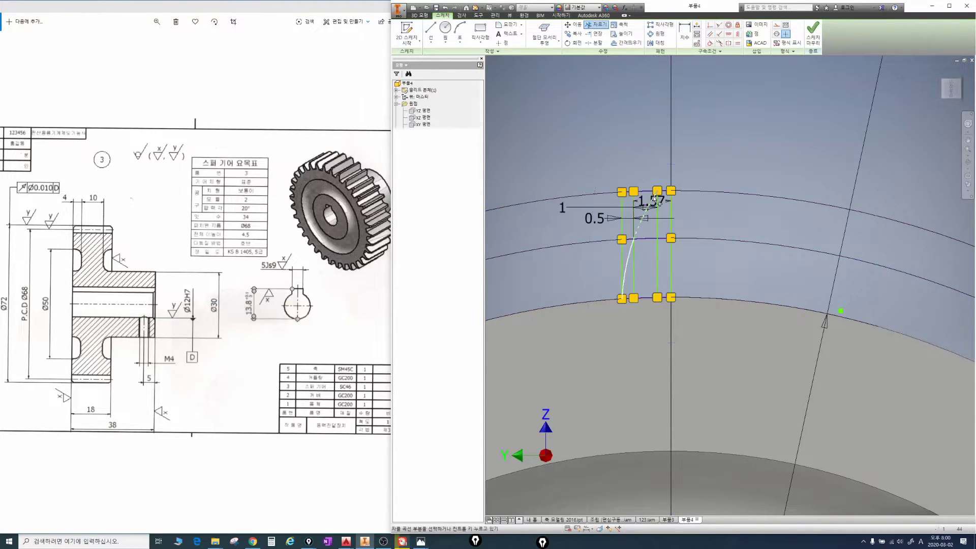
Step: Trim the remaining arc and line segments outside the tooth flank arc, leaving only the half-tooth outline and its inner lines
{"action": "scroll", "coordinate": [653, 196], "scroll_direction": "up", "scroll_amount": 5}
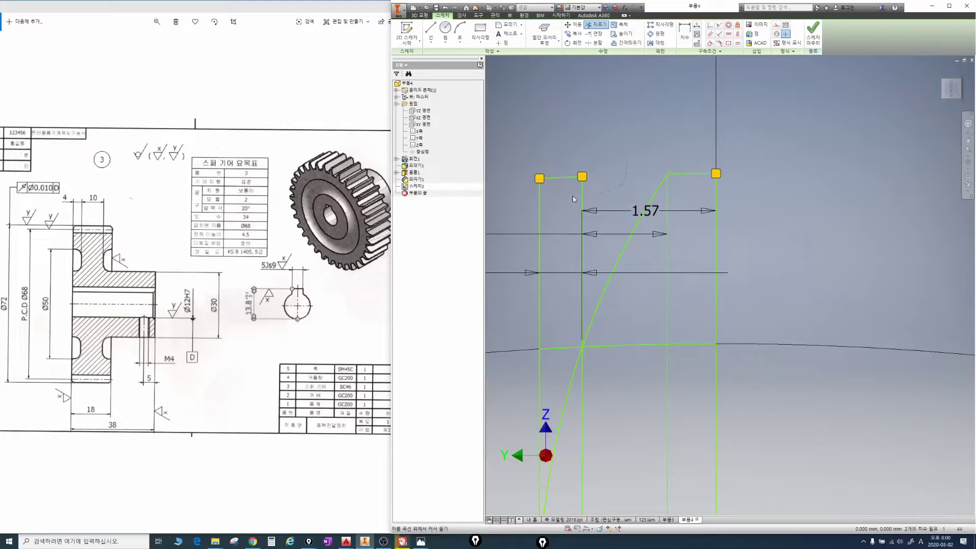
{"action": "mouse_move", "coordinate": [573, 199]}
{"action": "left_mouse_down"}
{"action": "mouse_move", "coordinate": [556, 197]}
{"action": "mouse_move", "coordinate": [538, 249]}
{"action": "left_mouse_up"}
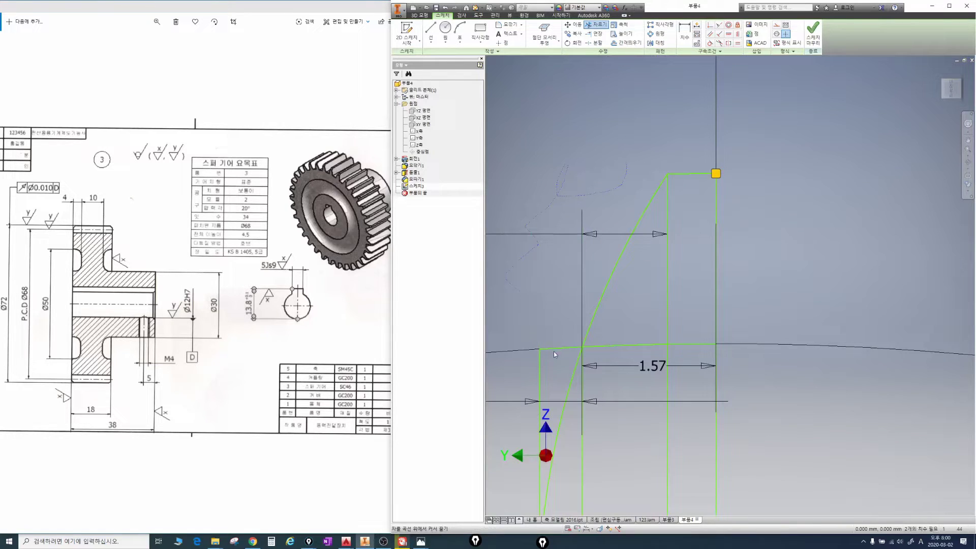
{"action": "left_click_drag", "start_coordinate": [553, 352], "coordinate": [530, 368]}
{"action": "middle_click_drag", "start_coordinate": [532, 361], "coordinate": [572, 221]}
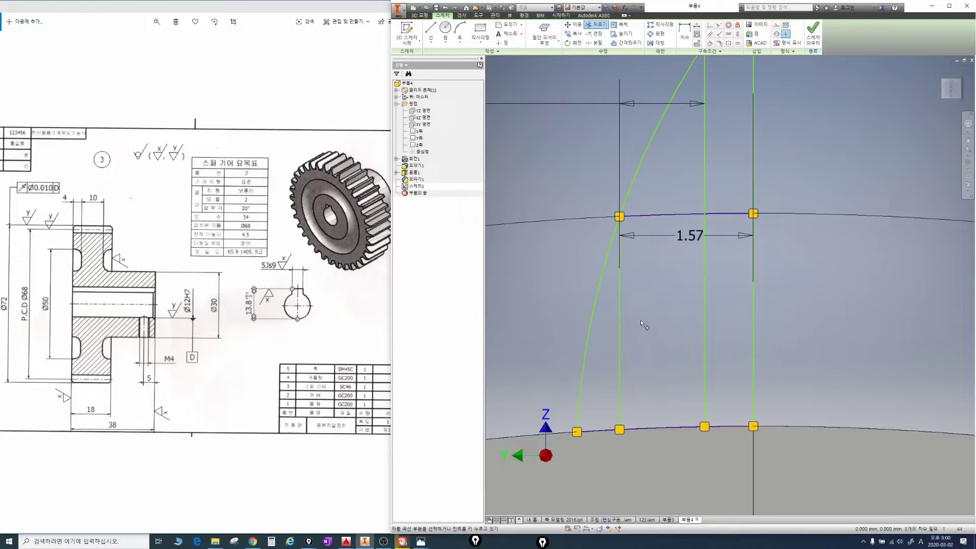
{"action": "key", "text": "Escape"}
{"action": "left_click_drag", "start_coordinate": [629, 311], "coordinate": [619, 331]}
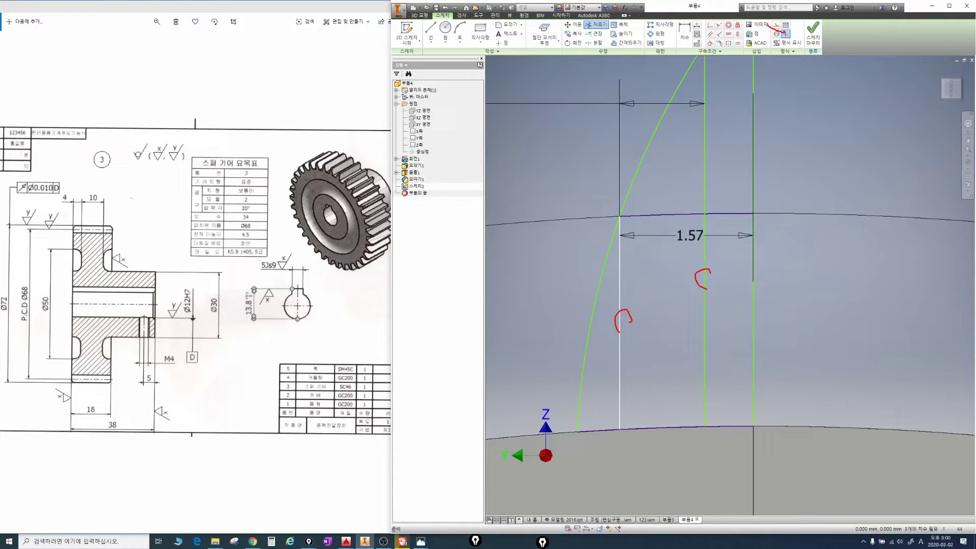
{"action": "key", "text": "Escape"}
Step: Start an extrusion and select all closed regions of the half-tooth sketch as its profile
{"action": "scroll", "coordinate": [626, 364], "scroll_direction": "up", "scroll_amount": 3}
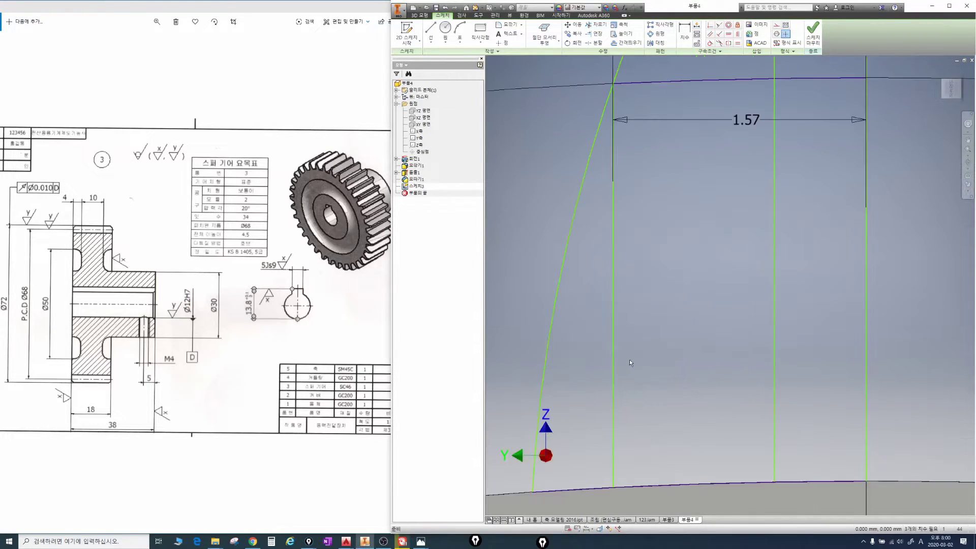
{"action": "scroll", "coordinate": [626, 365], "scroll_direction": "down", "scroll_amount": 5}
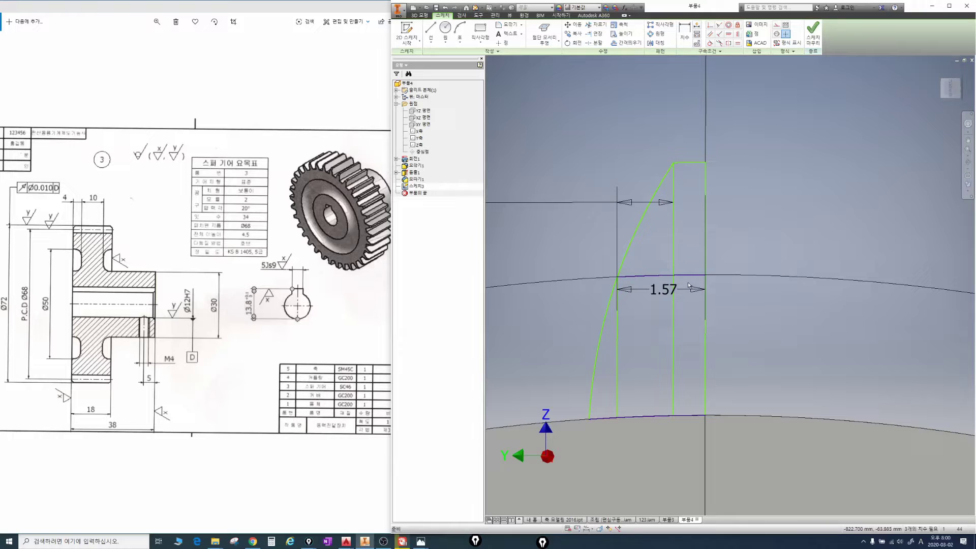
{"action": "key", "text": "e"}
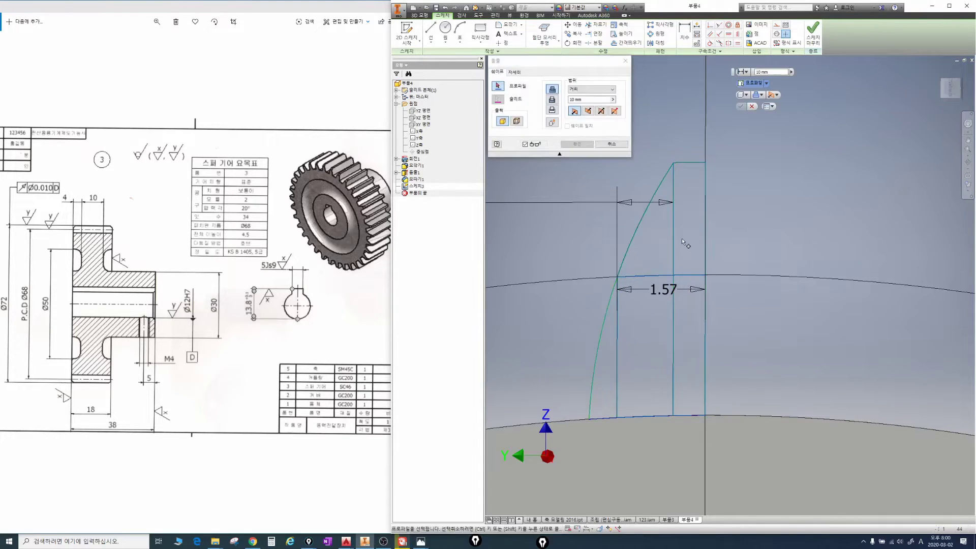
{"action": "left_click", "coordinate": [681, 237]}
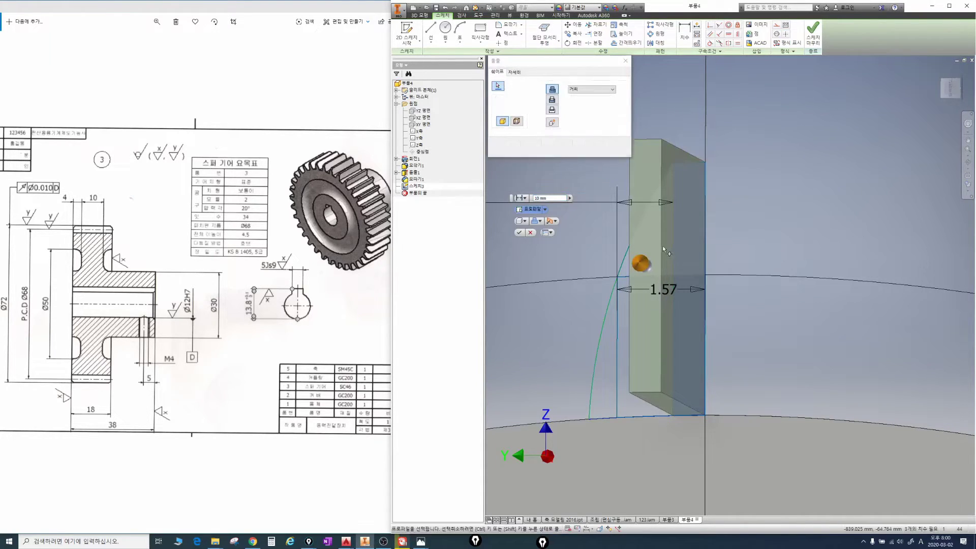
{"action": "left_click", "coordinate": [620, 300]}
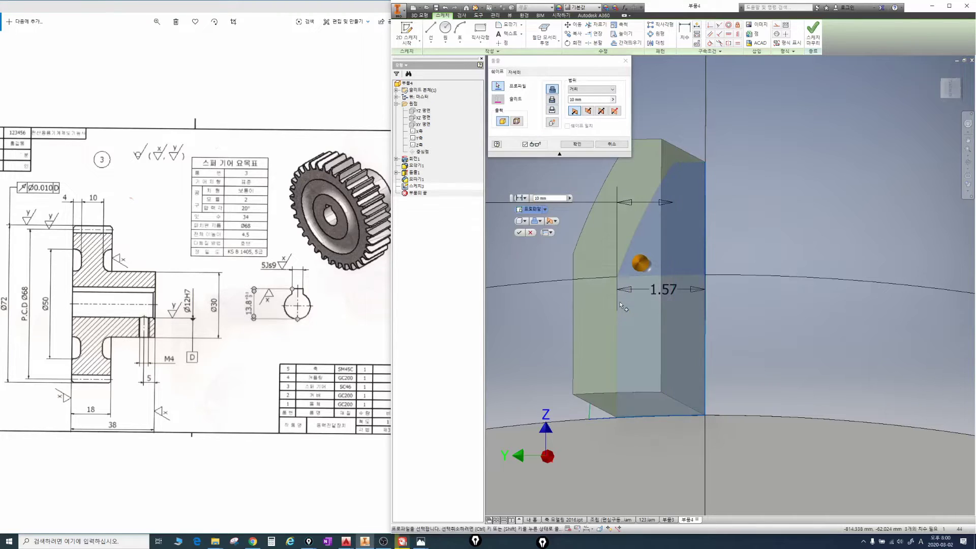
{"action": "middle_click_drag", "start_coordinate": [658, 282], "coordinate": [759, 305], "text": "shift"}
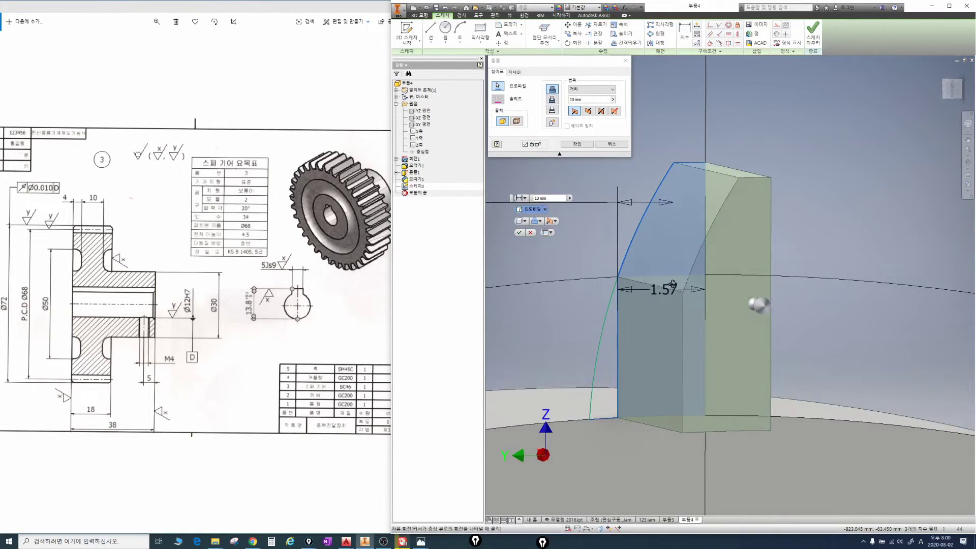
{"action": "left_click", "coordinate": [611, 339]}
Step: Reverse the extrusion direction so it runs across the gear rim, and extrude the half tooth 18 mm
{"action": "key", "text": "F4"}
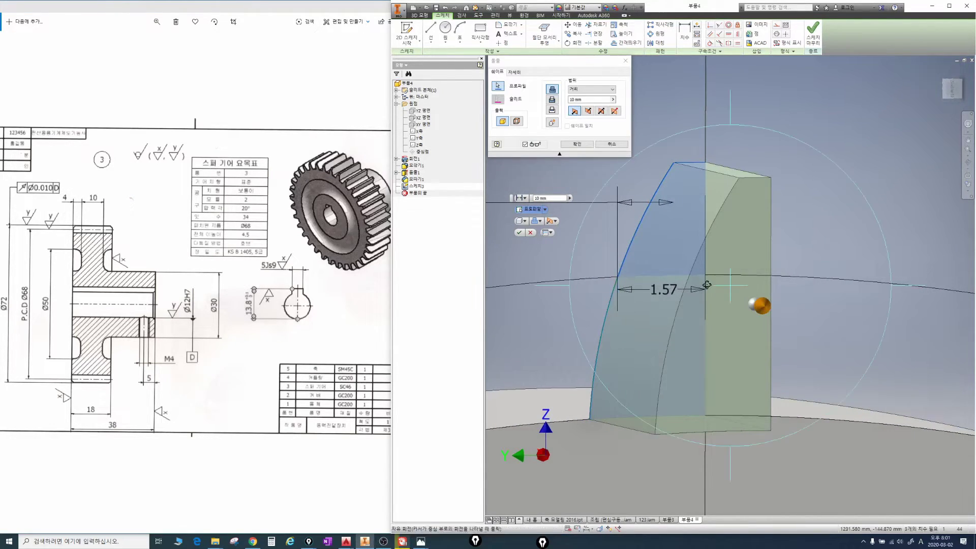
{"action": "middle_click_drag", "start_coordinate": [666, 289], "coordinate": [705, 299], "text": "shift"}
{"action": "scroll", "coordinate": [706, 299], "scroll_direction": "down", "scroll_amount": 5}
{"action": "middle_click_drag", "start_coordinate": [630, 218], "coordinate": [647, 279], "text": "shift"}
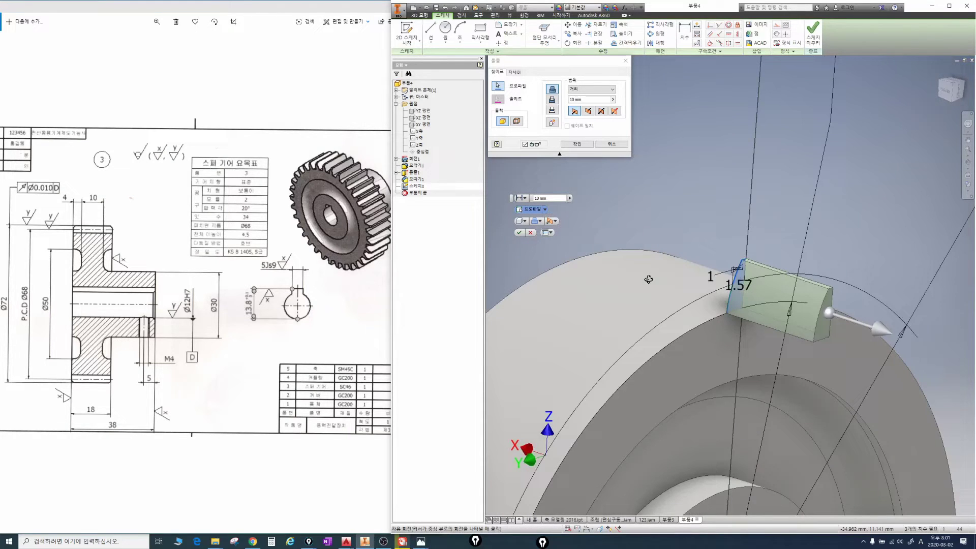
{"action": "left_click", "coordinate": [587, 111]}
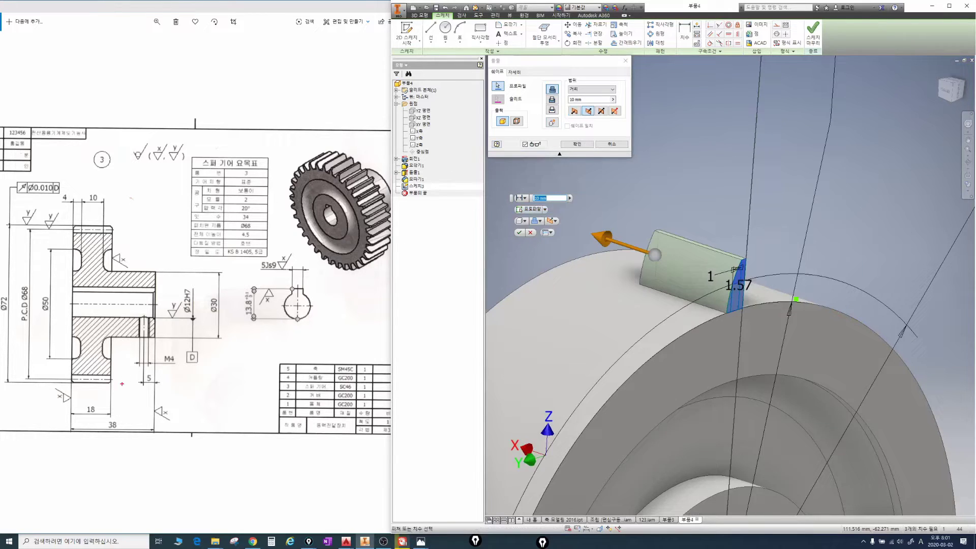
{"action": "left_click_drag", "start_coordinate": [98, 417], "coordinate": [105, 405]}
{"action": "key", "text": "Escape"}
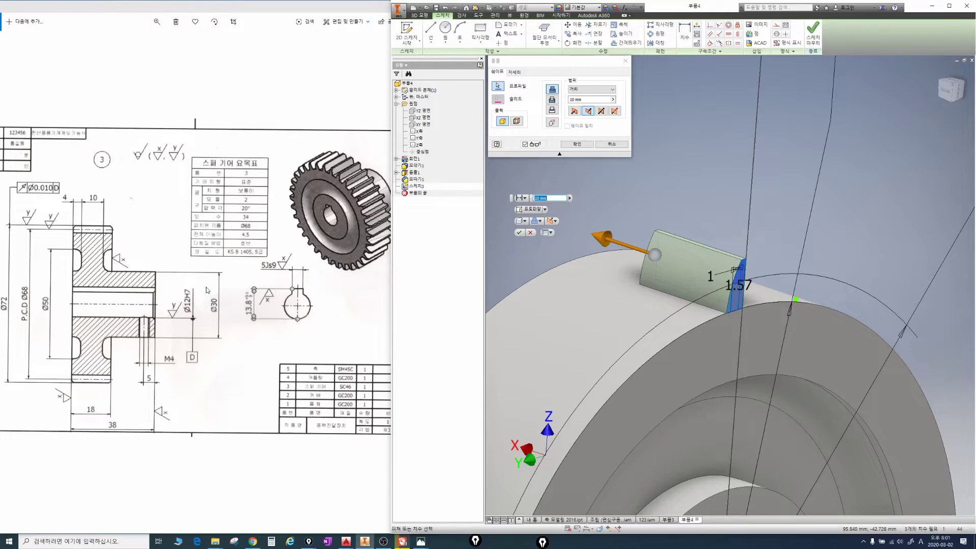
{"action": "type", "text": "18"}
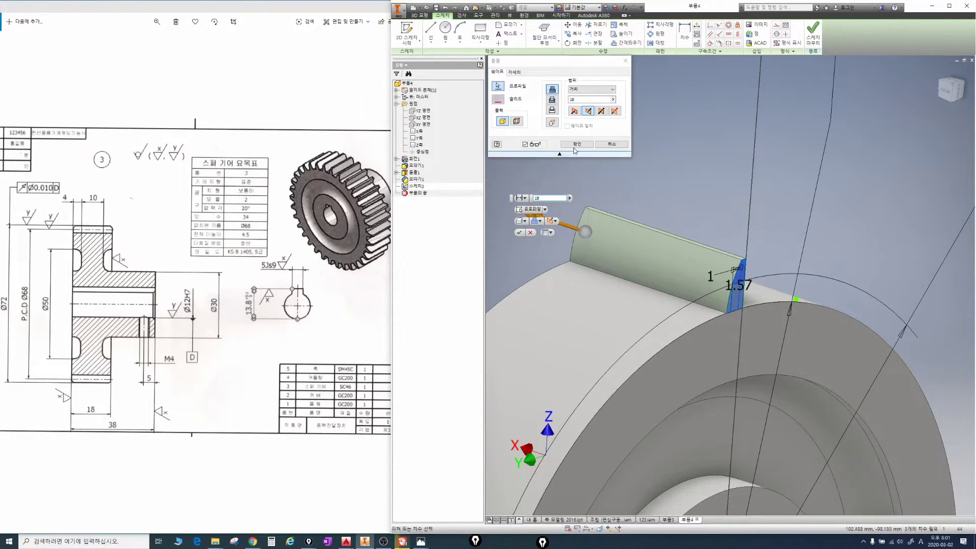
{"action": "left_click", "coordinate": [577, 145]}
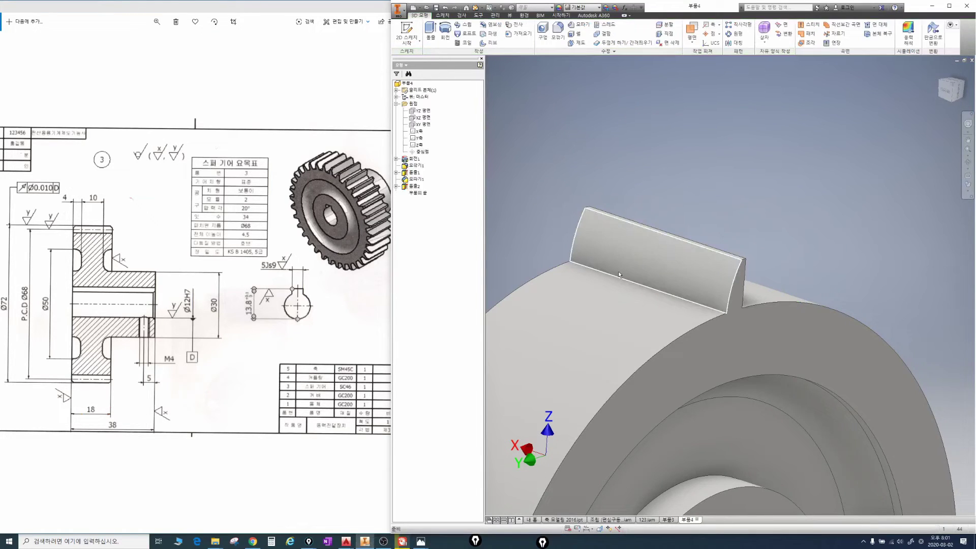
Step: Mirror the half-tooth extrusion about its flat side face to complete the tooth on the gear rim
{"action": "key", "text": "F4"}
{"action": "mouse_move", "coordinate": [674, 288]}
{"action": "left_mouse_down"}
{"action": "mouse_move", "coordinate": [666, 282]}
{"action": "mouse_move", "coordinate": [678, 303]}
{"action": "left_mouse_up"}
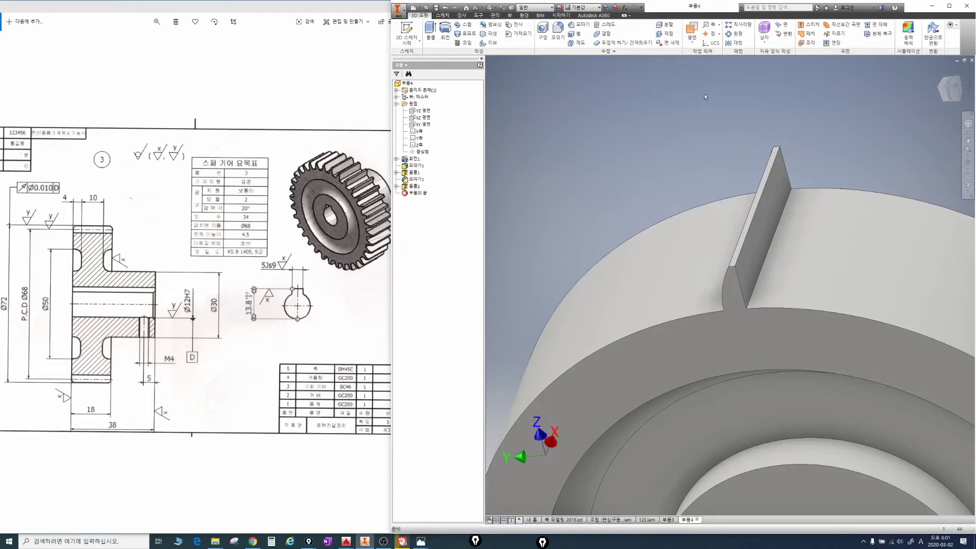
{"action": "left_click", "coordinate": [736, 43]}
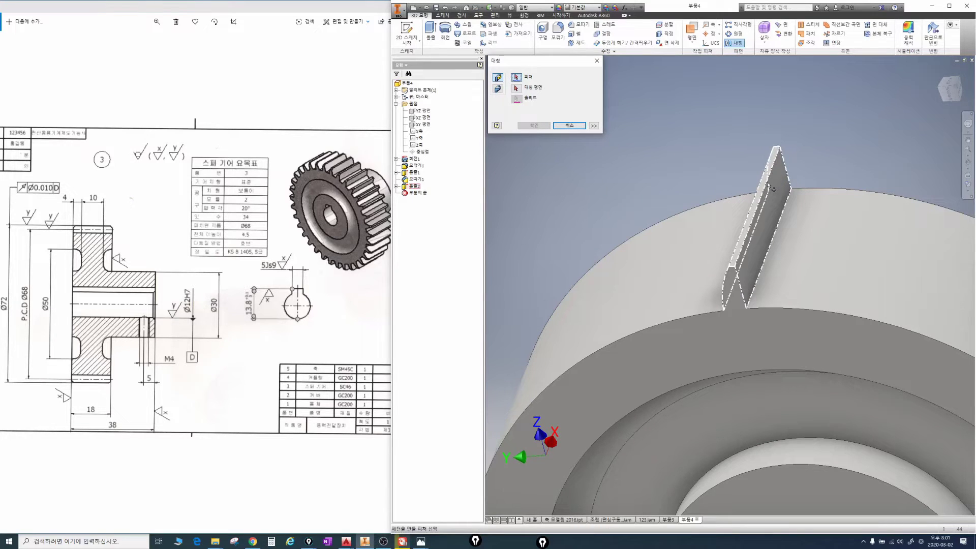
{"action": "left_click", "coordinate": [764, 182]}
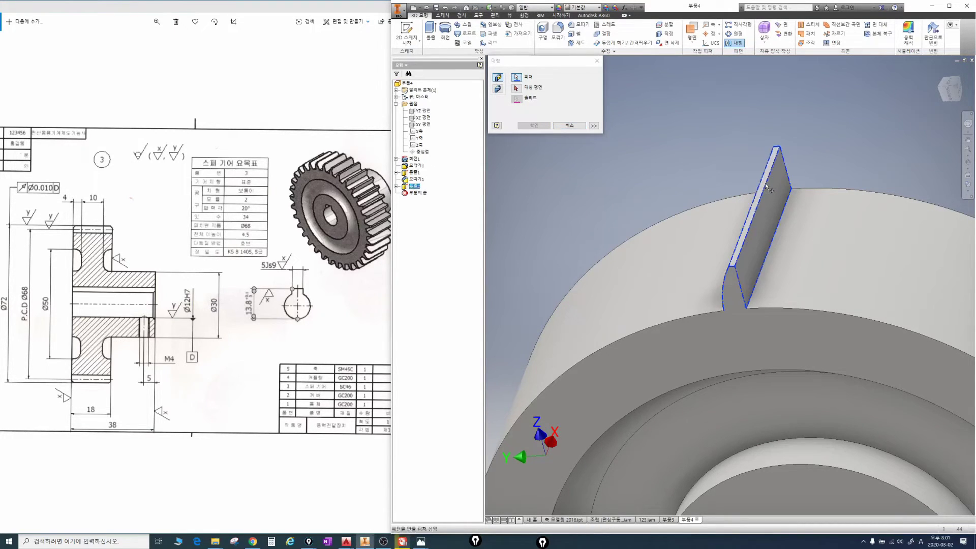
{"action": "left_click", "coordinate": [516, 87]}
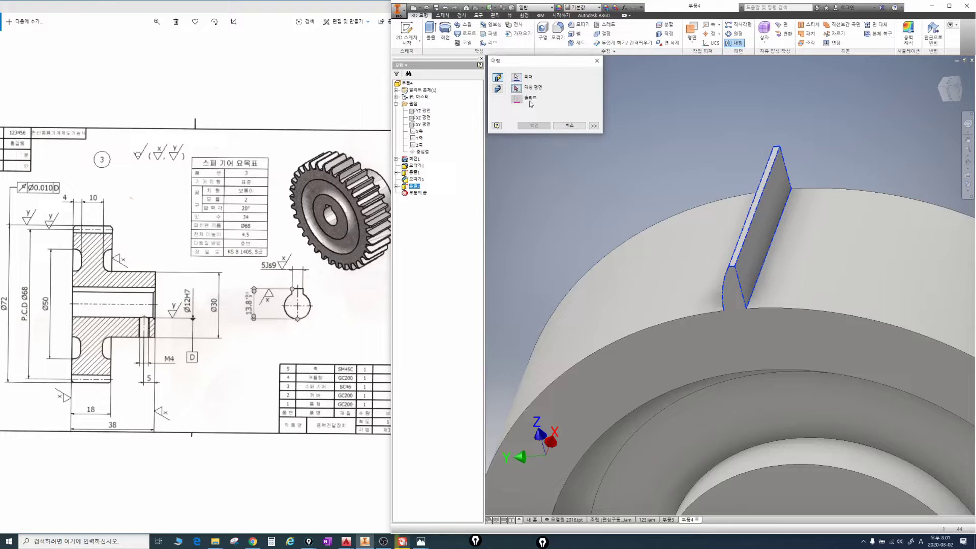
{"action": "scroll", "coordinate": [771, 198], "scroll_direction": "down", "scroll_amount": 2}
{"action": "scroll", "coordinate": [770, 198], "scroll_direction": "up", "scroll_amount": 6}
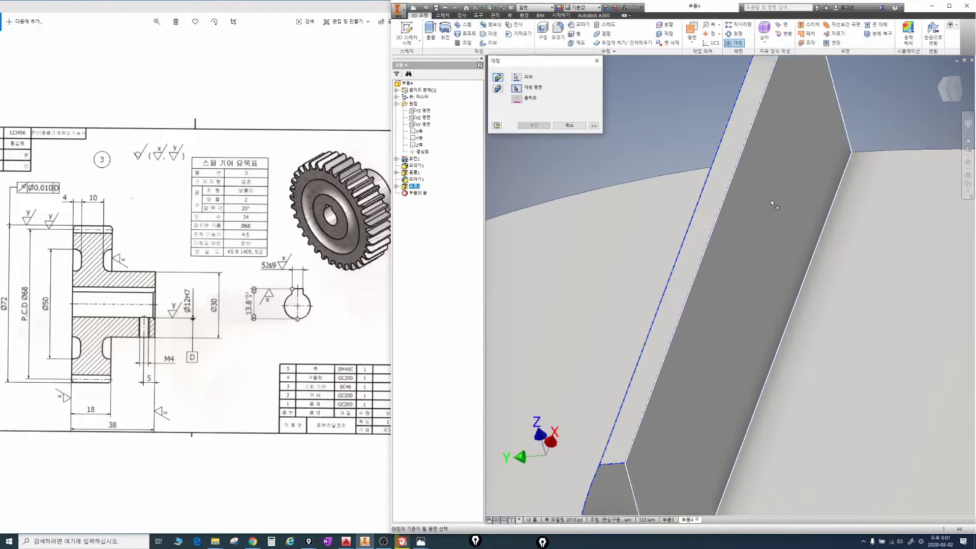
{"action": "key", "text": "F4"}
{"action": "left_click_drag", "start_coordinate": [773, 207], "coordinate": [760, 205]}
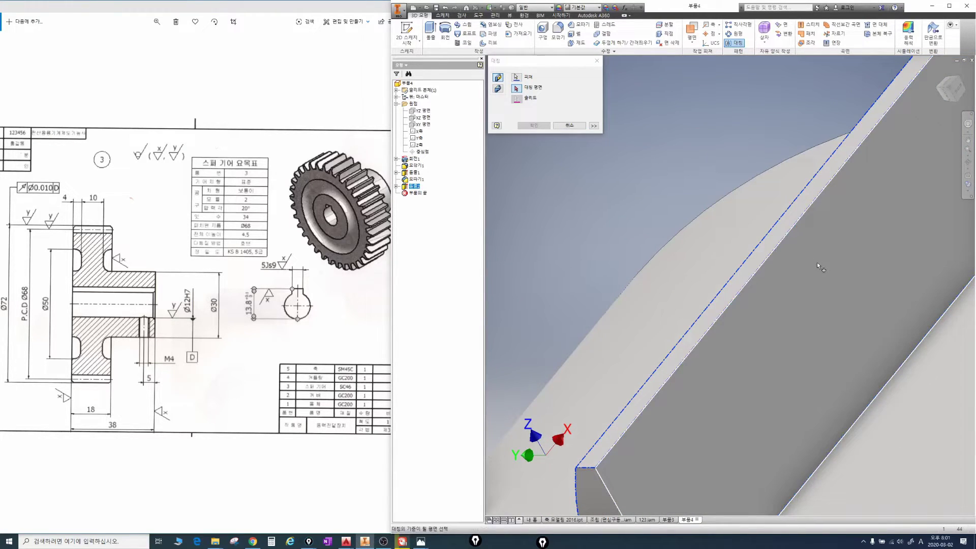
{"action": "left_click", "coordinate": [817, 261]}
{"action": "scroll", "coordinate": [783, 242], "scroll_direction": "down", "scroll_amount": 2}
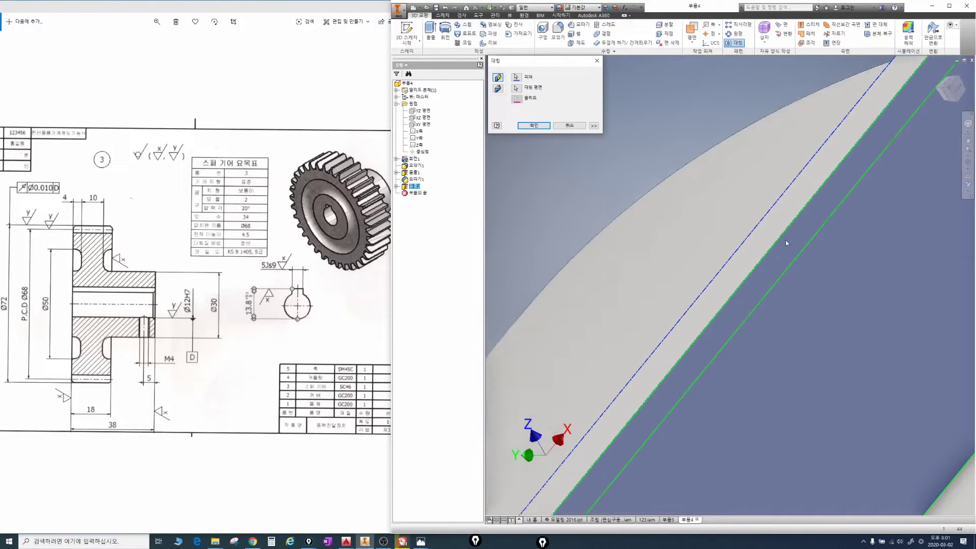
{"action": "key", "text": "F4"}
{"action": "left_click_drag", "start_coordinate": [788, 239], "coordinate": [696, 180]}
{"action": "left_click", "coordinate": [534, 125]}
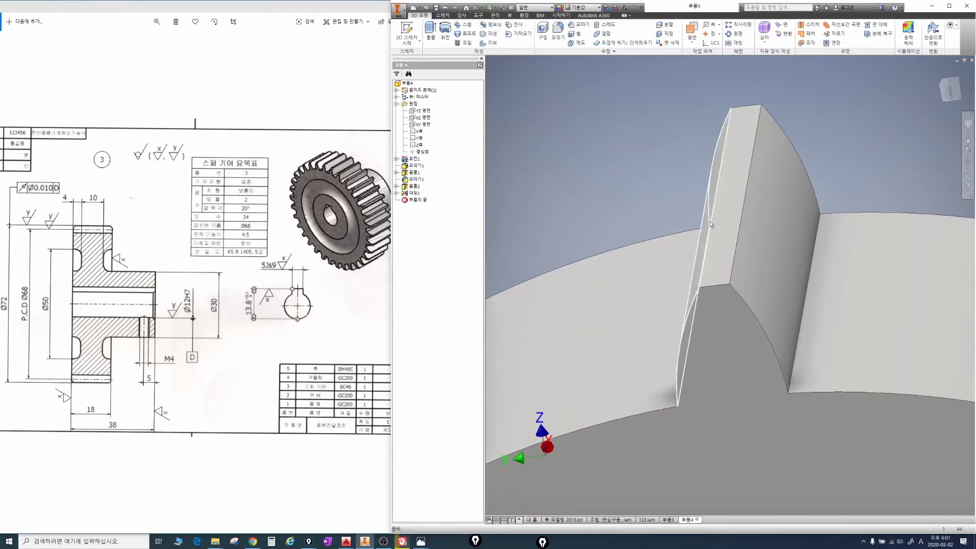
{"action": "scroll", "coordinate": [715, 237], "scroll_direction": "down", "scroll_amount": 3}
{"action": "scroll", "coordinate": [725, 217], "scroll_direction": "up", "scroll_amount": 4}
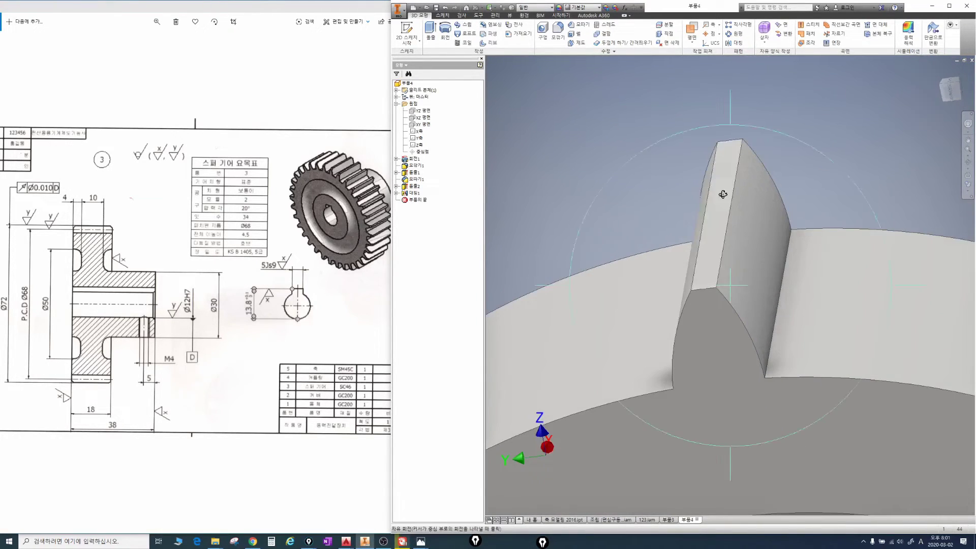
{"action": "left_click_drag", "start_coordinate": [721, 205], "coordinate": [524, 215]}
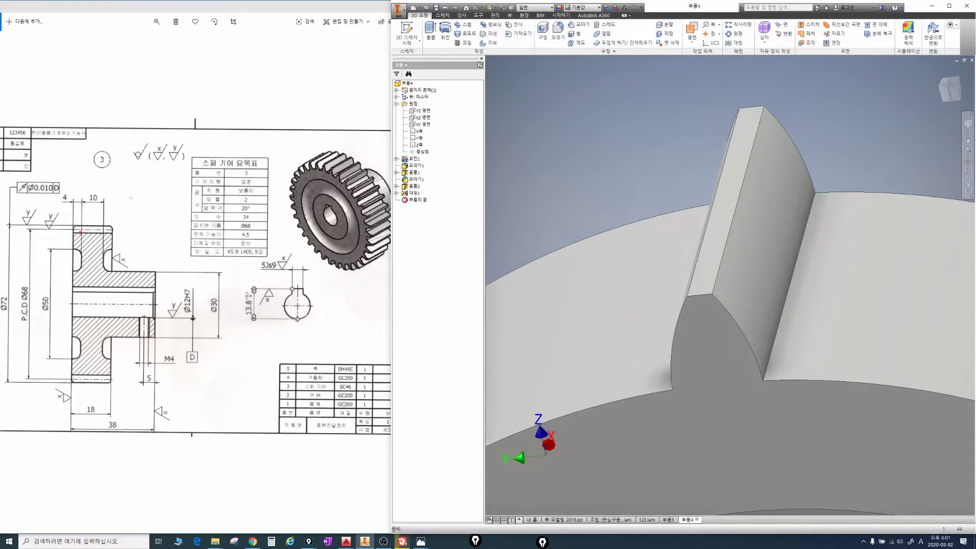
{"action": "key", "text": "e"}
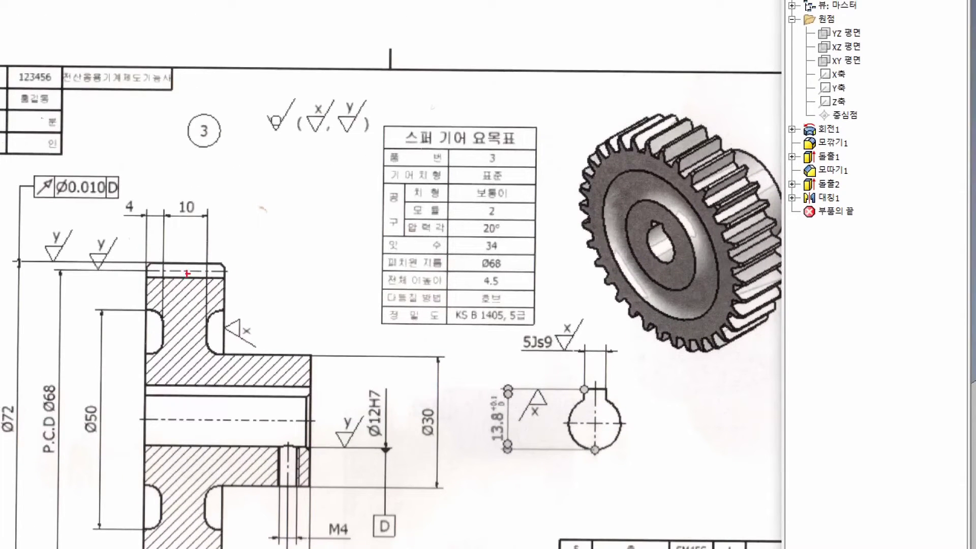
{"action": "left_click_drag", "start_coordinate": [141, 268], "coordinate": [241, 271]}
{"action": "mouse_move", "coordinate": [150, 262]}
{"action": "left_mouse_down"}
{"action": "mouse_move", "coordinate": [226, 263]}
{"action": "mouse_move", "coordinate": [314, 223]}
{"action": "mouse_move", "coordinate": [331, 245]}
{"action": "mouse_move", "coordinate": [364, 215]}
{"action": "left_mouse_up"}
{"action": "mouse_move", "coordinate": [347, 231]}
{"action": "left_mouse_down"}
{"action": "mouse_move", "coordinate": [455, 224]}
{"action": "mouse_move", "coordinate": [459, 233]}
{"action": "left_mouse_up"}
{"action": "mouse_move", "coordinate": [465, 214]}
{"action": "left_mouse_down"}
{"action": "mouse_move", "coordinate": [490, 206]}
{"action": "mouse_move", "coordinate": [503, 217]}
{"action": "left_mouse_up"}
{"action": "mouse_move", "coordinate": [520, 205]}
{"action": "left_mouse_down"}
{"action": "mouse_move", "coordinate": [521, 235]}
{"action": "mouse_move", "coordinate": [552, 231]}
{"action": "left_mouse_up"}
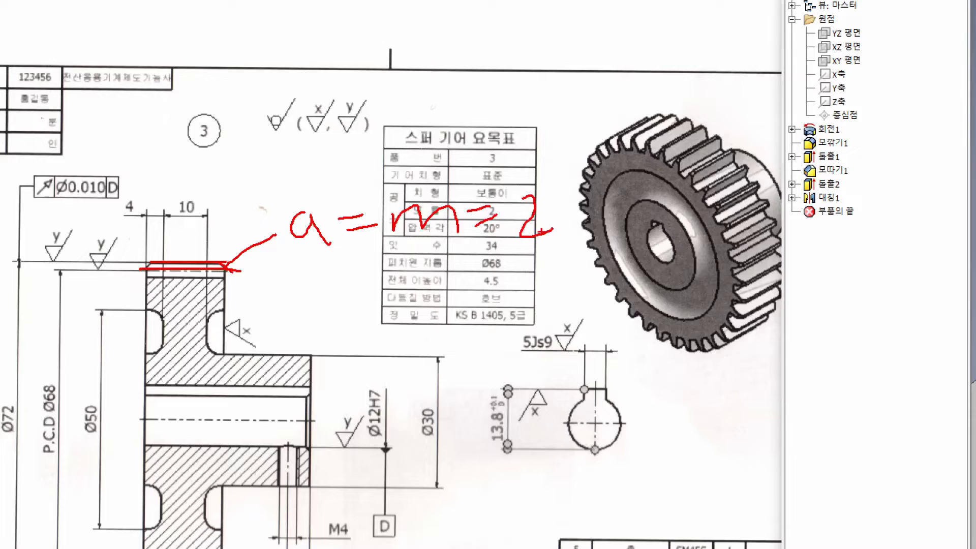
{"action": "key", "text": "Escape"}
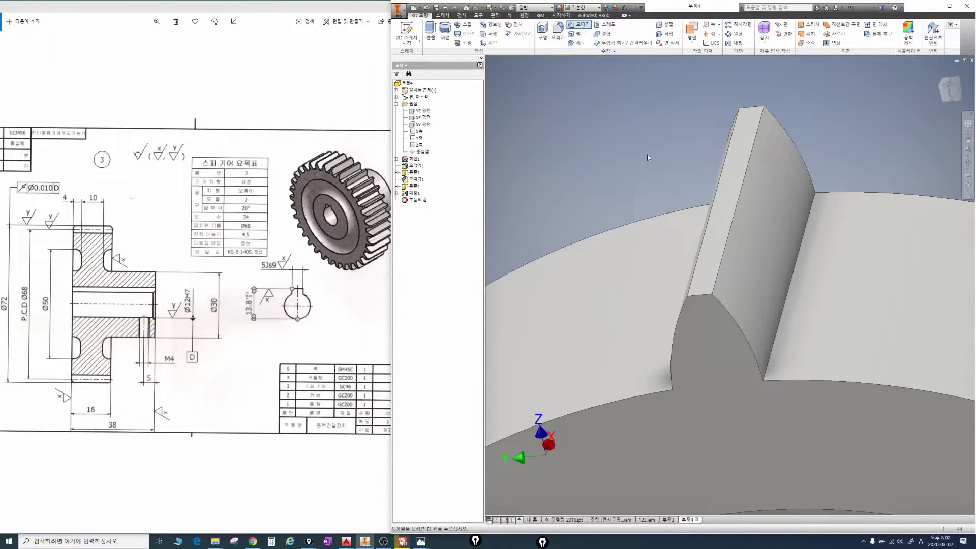
Step: Chamfer the tooth's top edges at both ends with a distance of 2 mm
{"action": "left_click", "coordinate": [706, 293]}
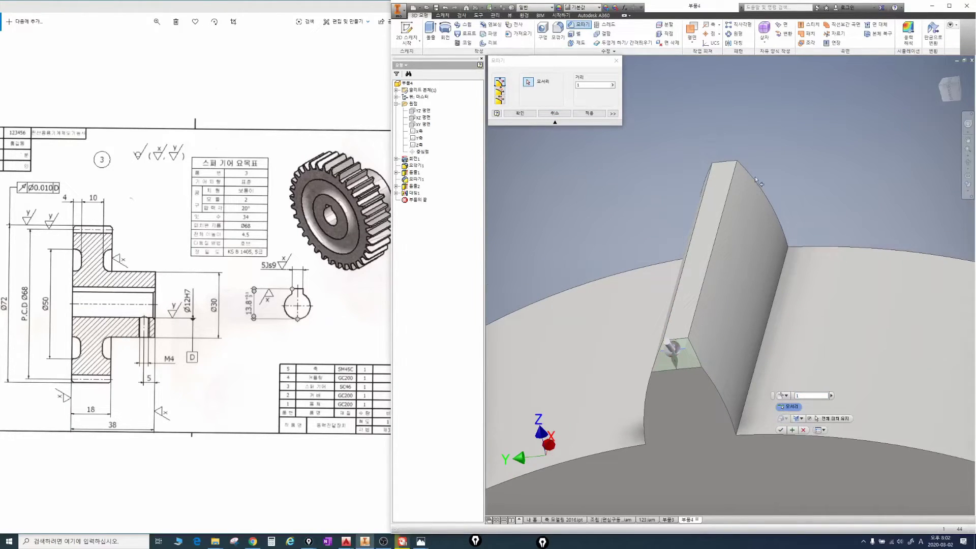
{"action": "scroll", "coordinate": [752, 200], "scroll_direction": "up", "scroll_amount": 3}
{"action": "middle_click_drag", "start_coordinate": [747, 183], "coordinate": [698, 295], "text": "shift"}
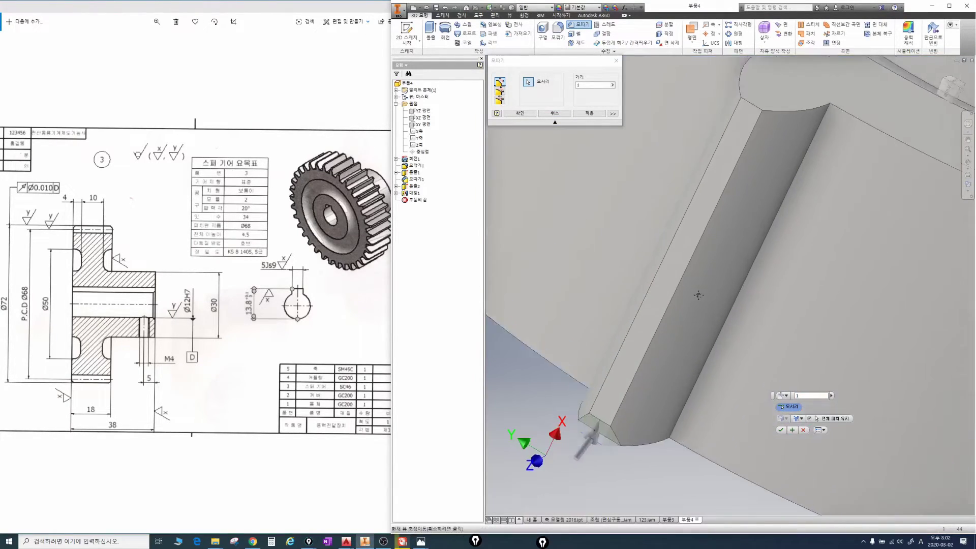
{"action": "left_click", "coordinate": [752, 119]}
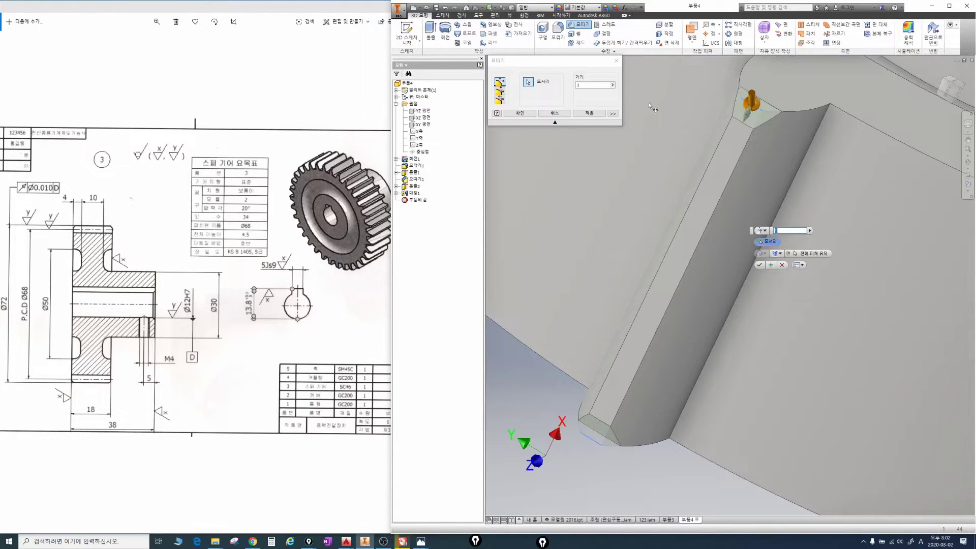
{"action": "left_click", "coordinate": [577, 86]}
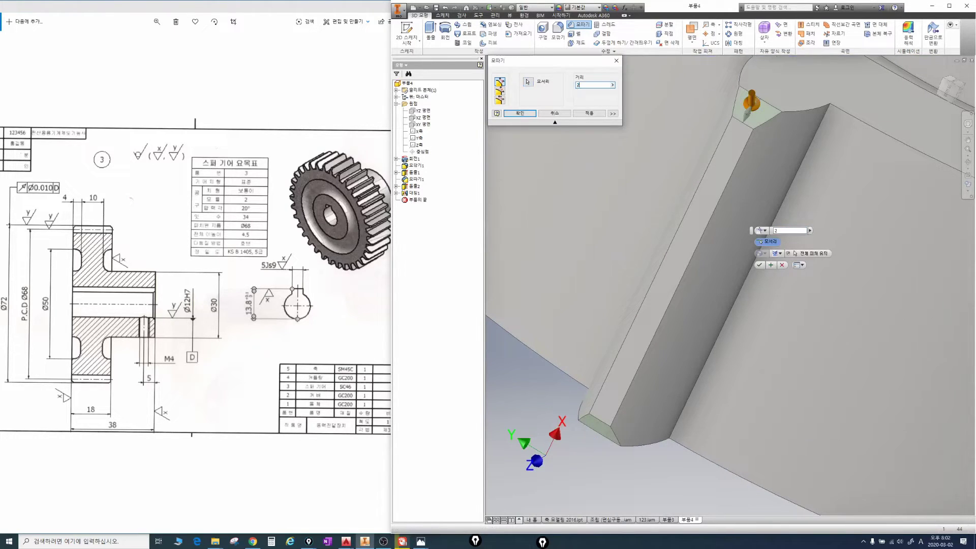
{"action": "type", "text": "2"}
{"action": "left_click", "coordinate": [529, 114]}
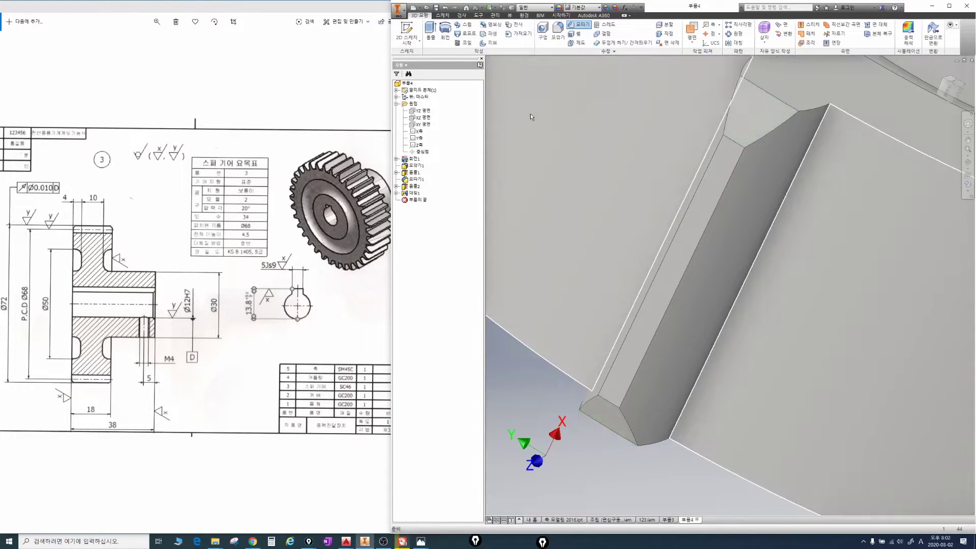
{"action": "scroll", "coordinate": [714, 236], "scroll_direction": "up", "scroll_amount": 5}
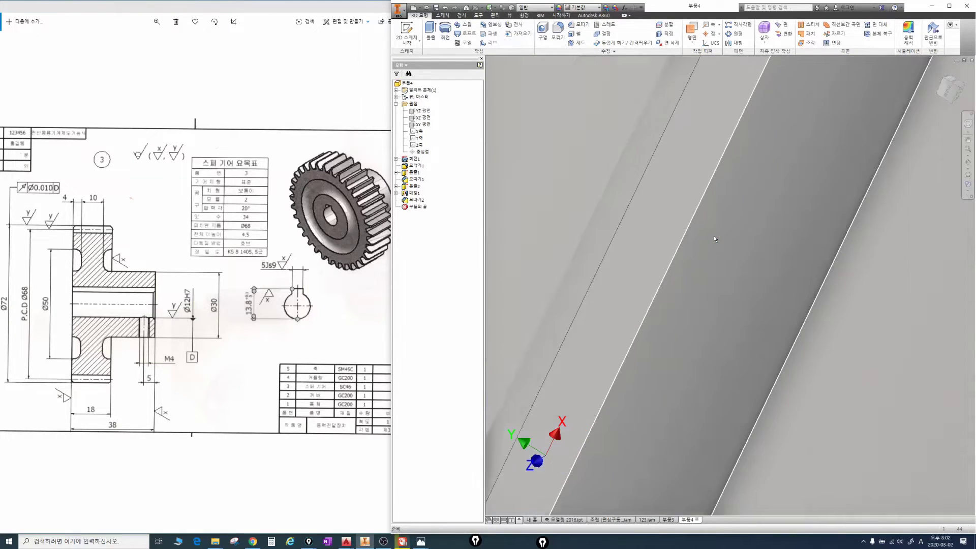
{"action": "scroll", "coordinate": [713, 236], "scroll_direction": "down", "scroll_amount": 5}
{"action": "middle_click_drag", "start_coordinate": [719, 229], "coordinate": [726, 215], "text": "shift"}
{"action": "scroll", "coordinate": [721, 237], "scroll_direction": "up", "scroll_amount": 5}
{"action": "scroll", "coordinate": [721, 237], "scroll_direction": "down", "scroll_amount": 5}
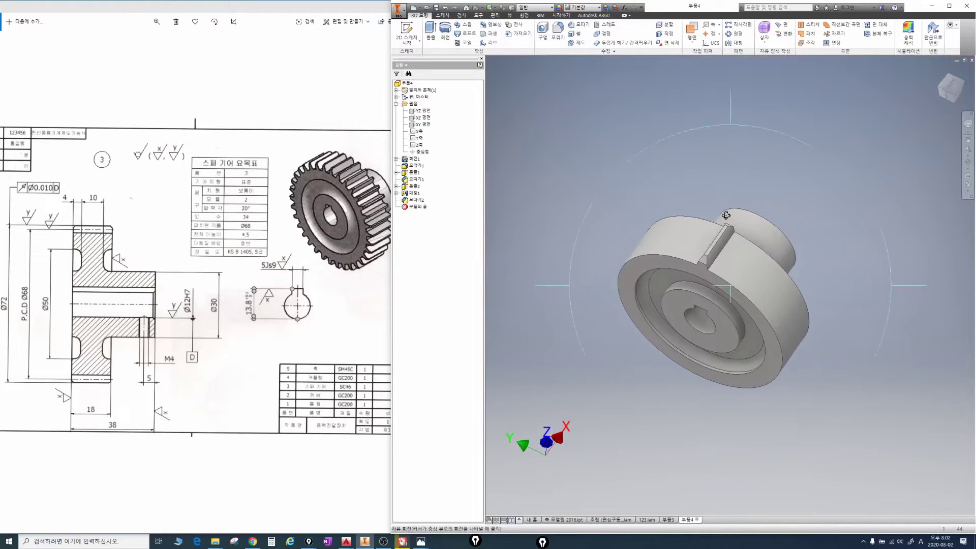
{"action": "scroll", "coordinate": [727, 231], "scroll_direction": "up", "scroll_amount": 5}
{"action": "scroll", "coordinate": [726, 231], "scroll_direction": "down", "scroll_amount": 2}
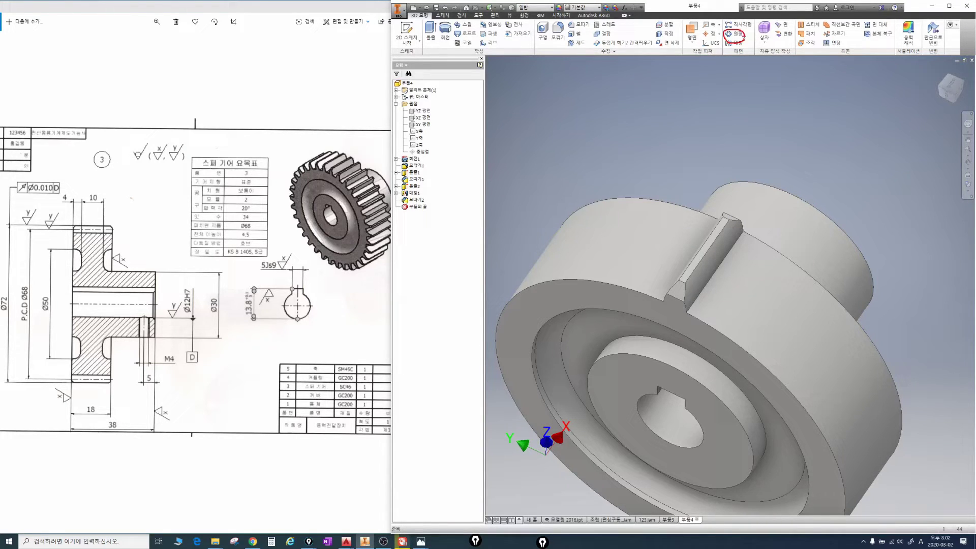
{"action": "mouse_move", "coordinate": [742, 154]}
{"action": "left_mouse_down"}
{"action": "mouse_move", "coordinate": [810, 201]}
{"action": "mouse_move", "coordinate": [819, 193]}
{"action": "left_mouse_up"}
{"action": "key", "text": "Escape"}
Step: Create a circular pattern of the half tooth, its mirror and the tip chamfers around the gear axis, with 34 instances over 360 degrees
{"action": "left_click", "coordinate": [737, 35]}
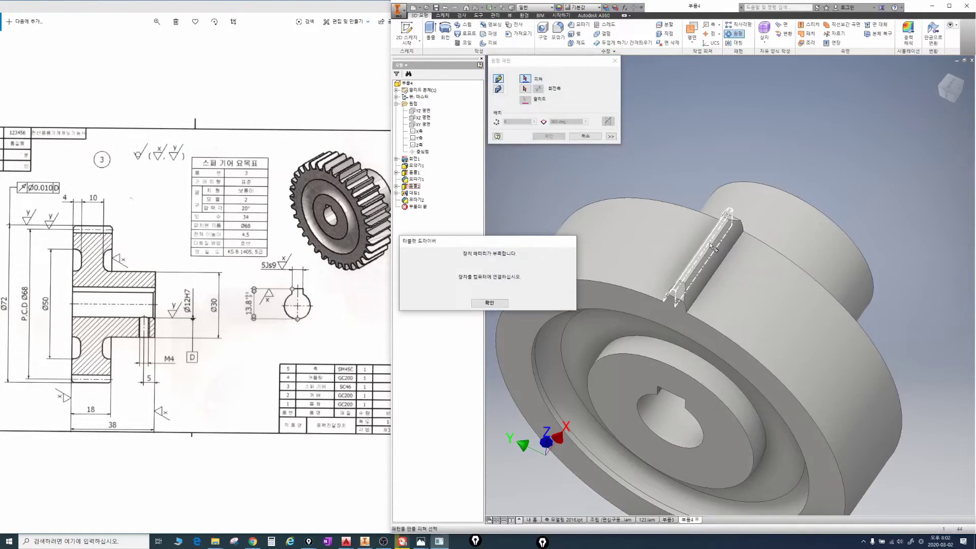
{"action": "left_click", "coordinate": [492, 304]}
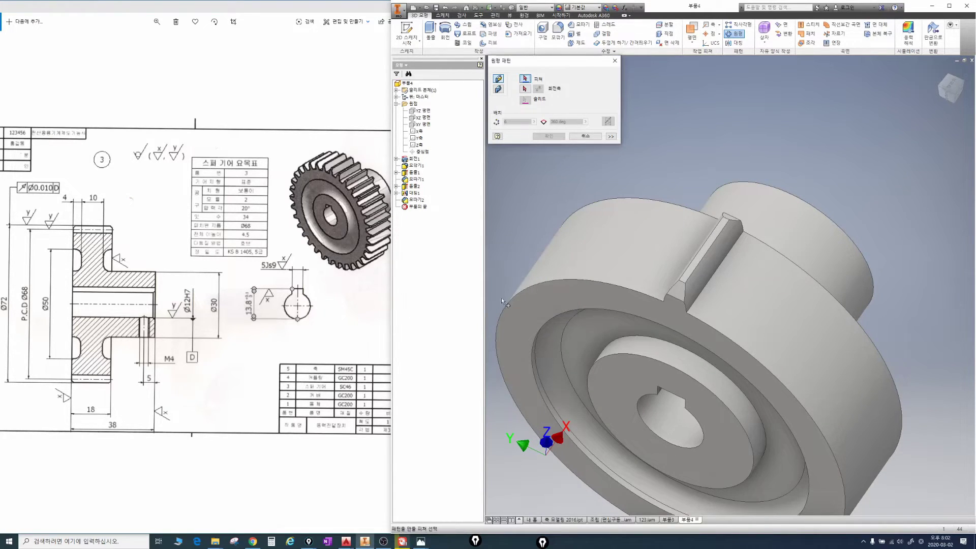
{"action": "left_click", "coordinate": [701, 256]}
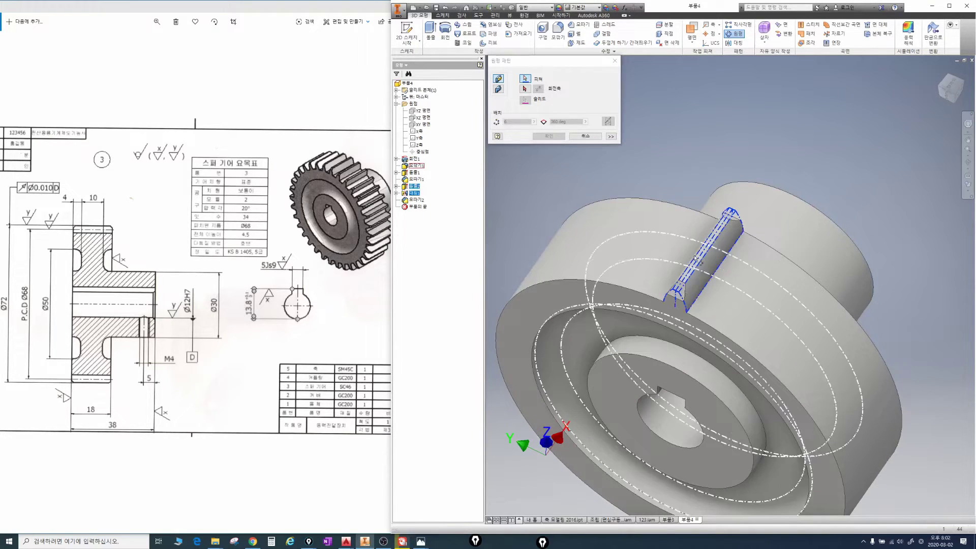
{"action": "left_click", "coordinate": [416, 193]}
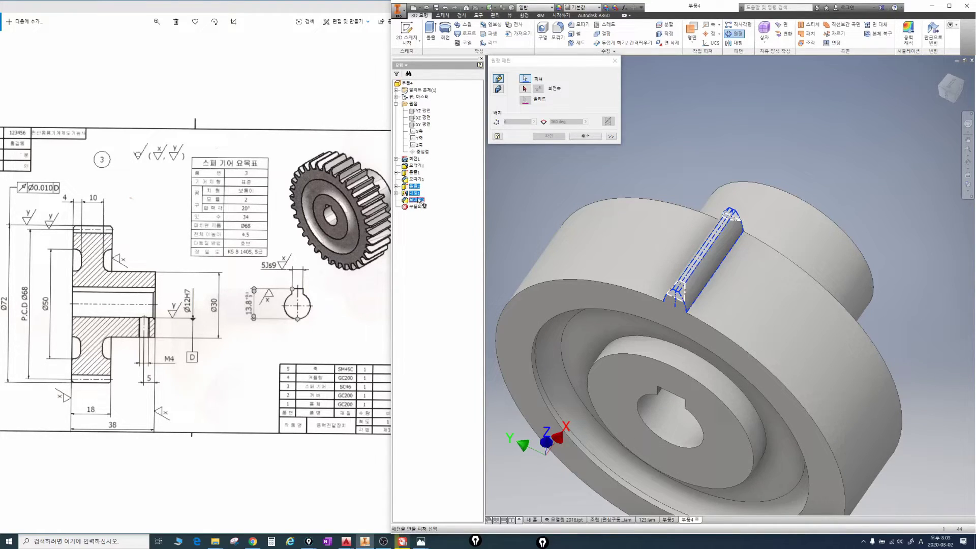
{"action": "left_click", "coordinate": [418, 201]}
{"action": "left_click", "coordinate": [526, 90]}
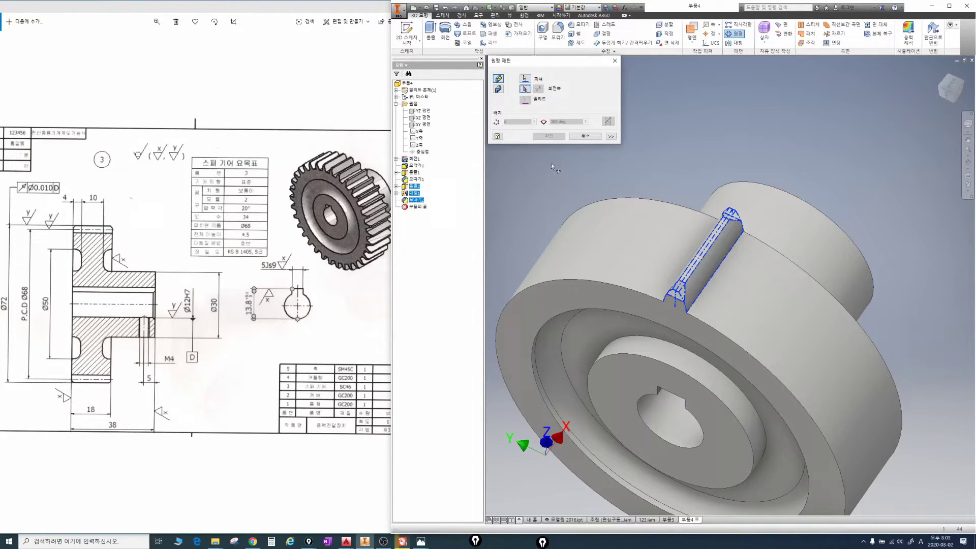
{"action": "left_click", "coordinate": [608, 247]}
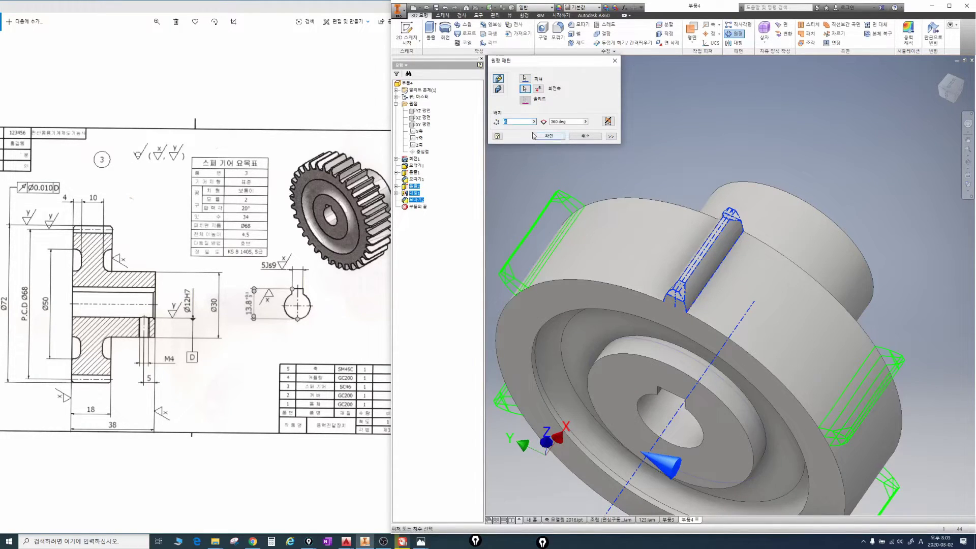
{"action": "type", "text": "34"}
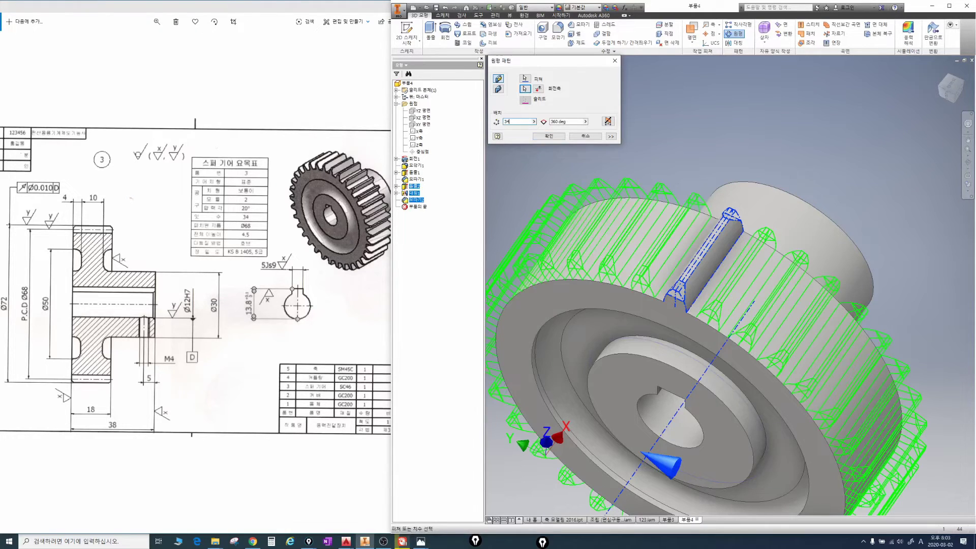
{"action": "left_click", "coordinate": [551, 136]}
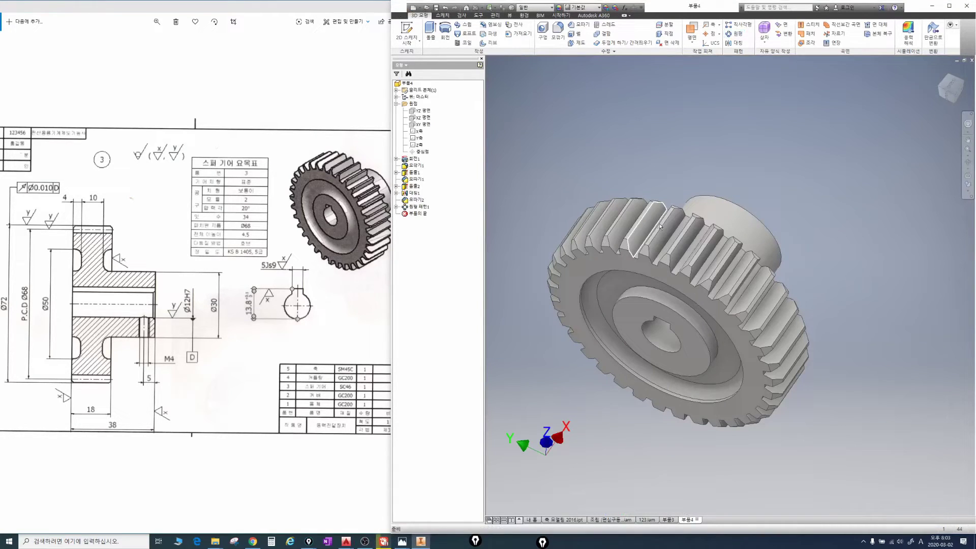
Step: Inspect the toothed gear from the hub side and return to the isometric home view
{"action": "key", "text": "F4"}
{"action": "left_click_drag", "start_coordinate": [680, 231], "coordinate": [652, 240]}
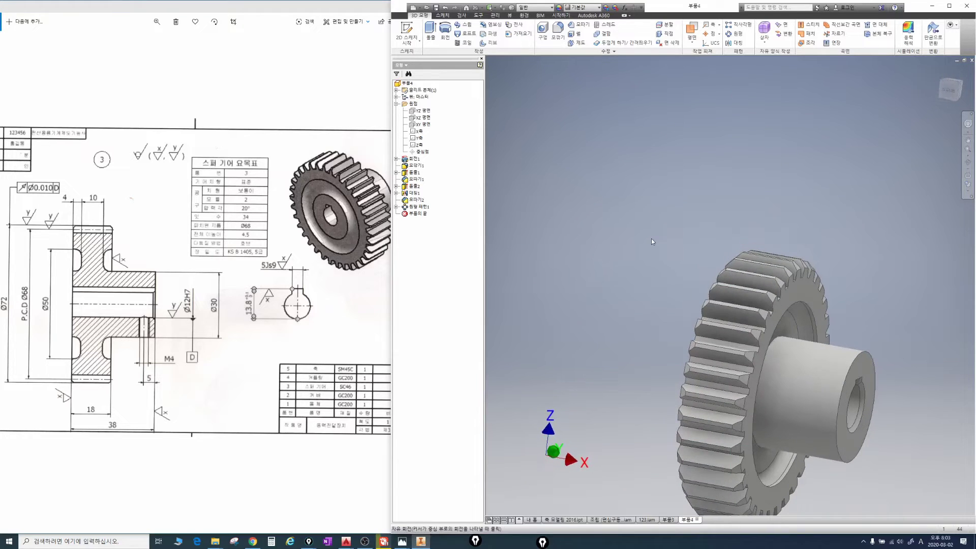
{"action": "key", "text": "F6"}
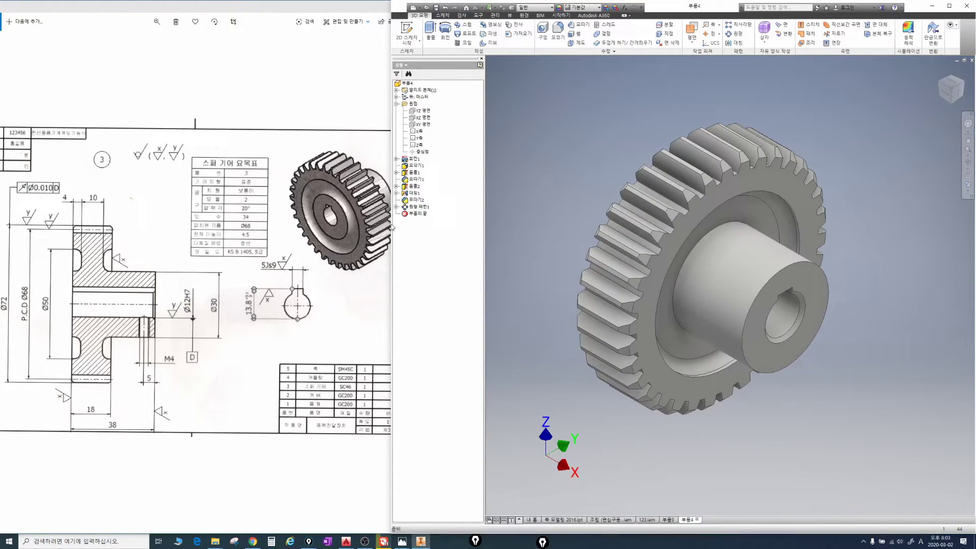
{"action": "mouse_move", "coordinate": [157, 340]}
{"action": "left_mouse_down"}
{"action": "mouse_move", "coordinate": [132, 339]}
{"action": "mouse_move", "coordinate": [158, 338]}
{"action": "left_mouse_up"}
{"action": "left_click_drag", "start_coordinate": [70, 318], "coordinate": [178, 316]}
{"action": "mouse_move", "coordinate": [62, 295]}
{"action": "left_mouse_down"}
{"action": "mouse_move", "coordinate": [181, 294]}
{"action": "mouse_move", "coordinate": [182, 316]}
{"action": "left_mouse_up"}
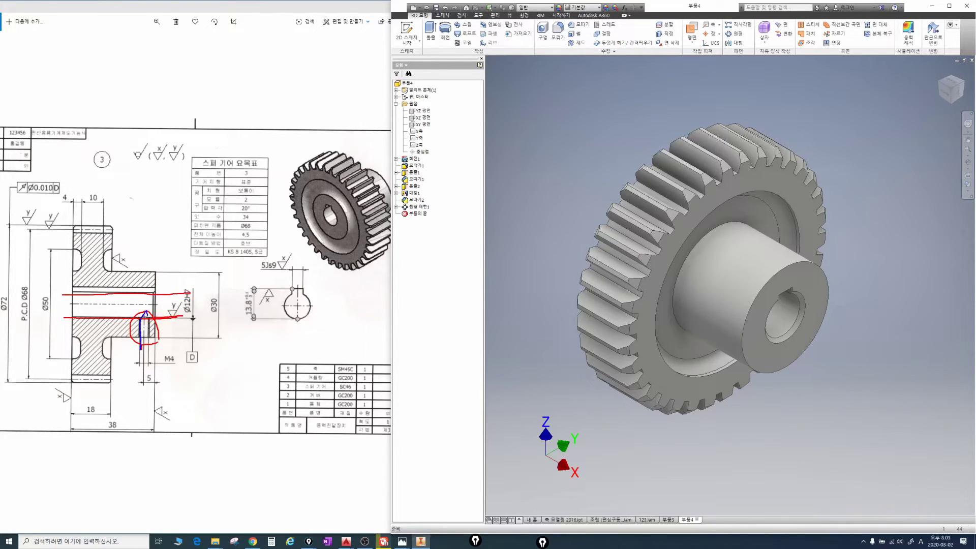
{"action": "left_click_drag", "start_coordinate": [148, 318], "coordinate": [149, 351]}
{"action": "left_click_drag", "start_coordinate": [167, 200], "coordinate": [246, 202]}
{"action": "left_click_drag", "start_coordinate": [154, 238], "coordinate": [244, 236]}
{"action": "mouse_move", "coordinate": [192, 200]}
{"action": "left_mouse_down"}
{"action": "mouse_move", "coordinate": [203, 216]}
{"action": "mouse_move", "coordinate": [223, 200]}
{"action": "left_mouse_up"}
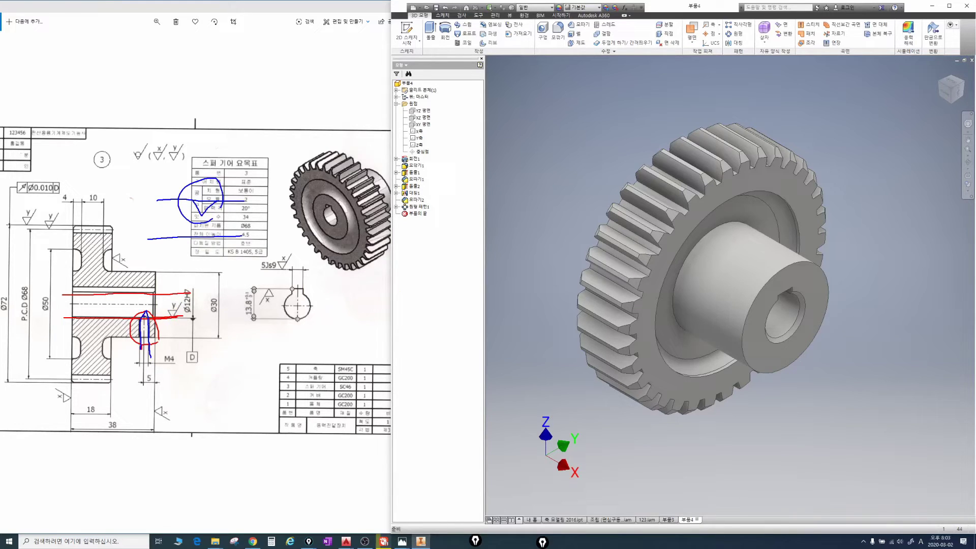
{"action": "key", "text": "Escape"}
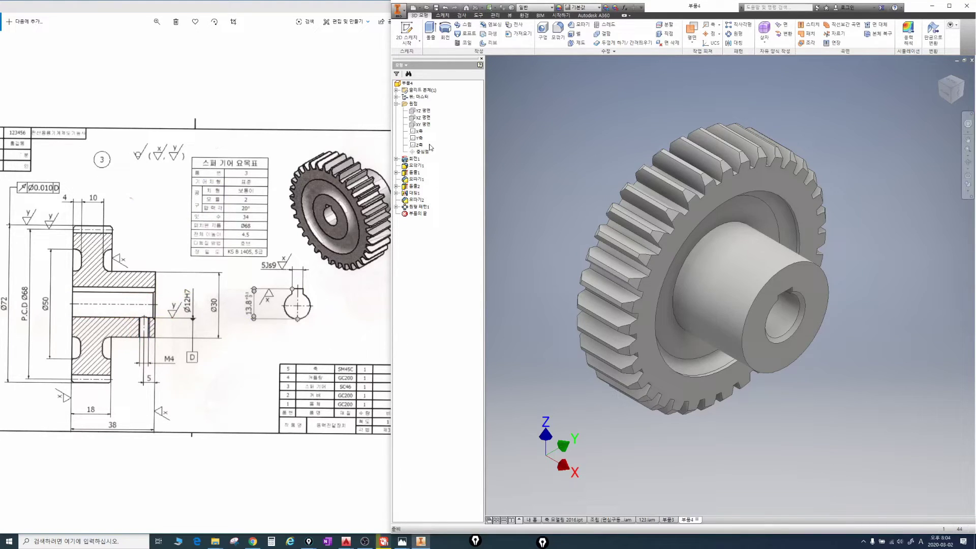
Step: Create a work plane parallel to the XY plane and tangent to the underside of the cylindrical hub
{"action": "left_click", "coordinate": [424, 124]}
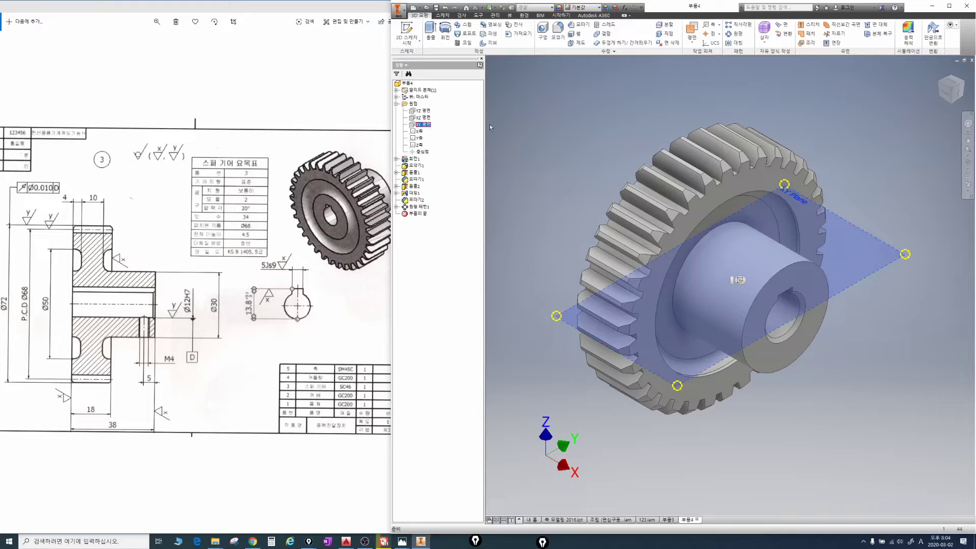
{"action": "left_click", "coordinate": [691, 45]}
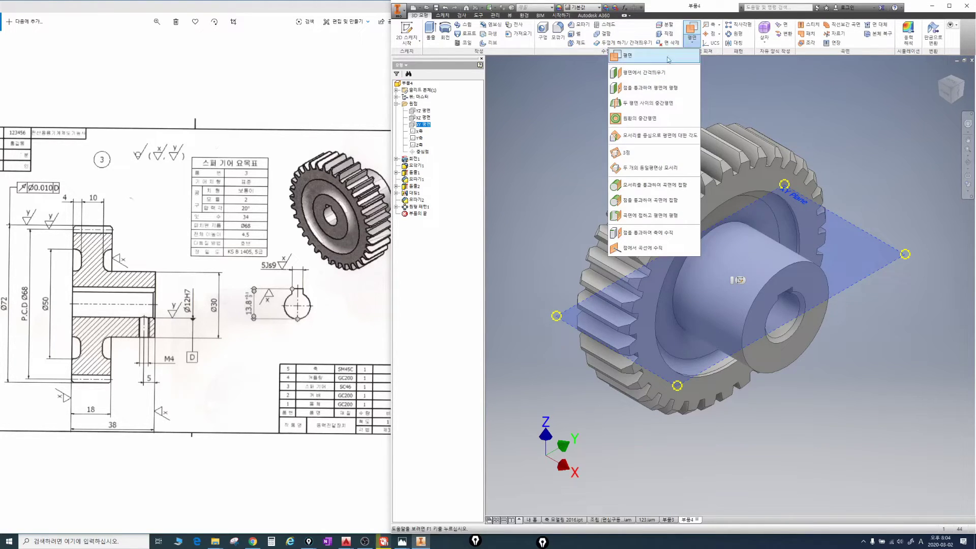
{"action": "left_click", "coordinate": [644, 216]}
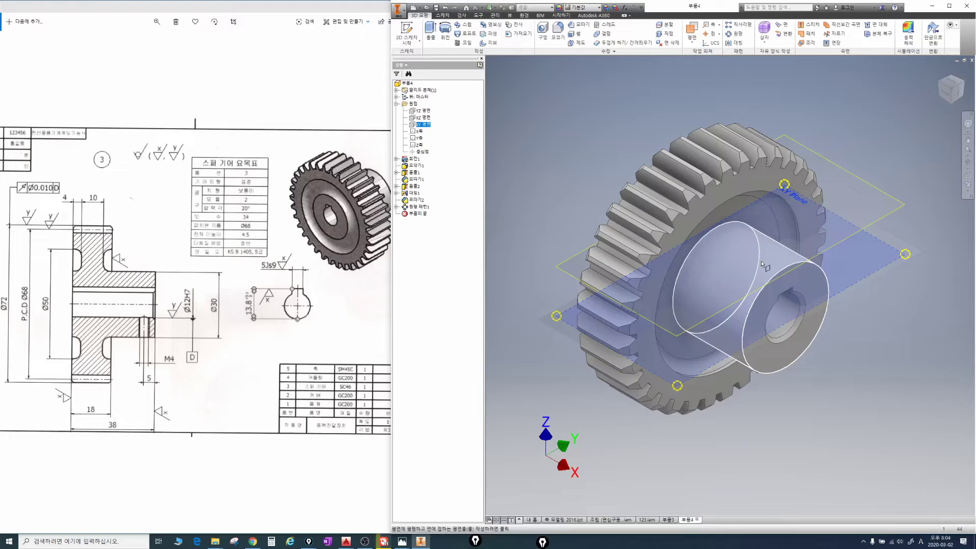
{"action": "left_click", "coordinate": [773, 358]}
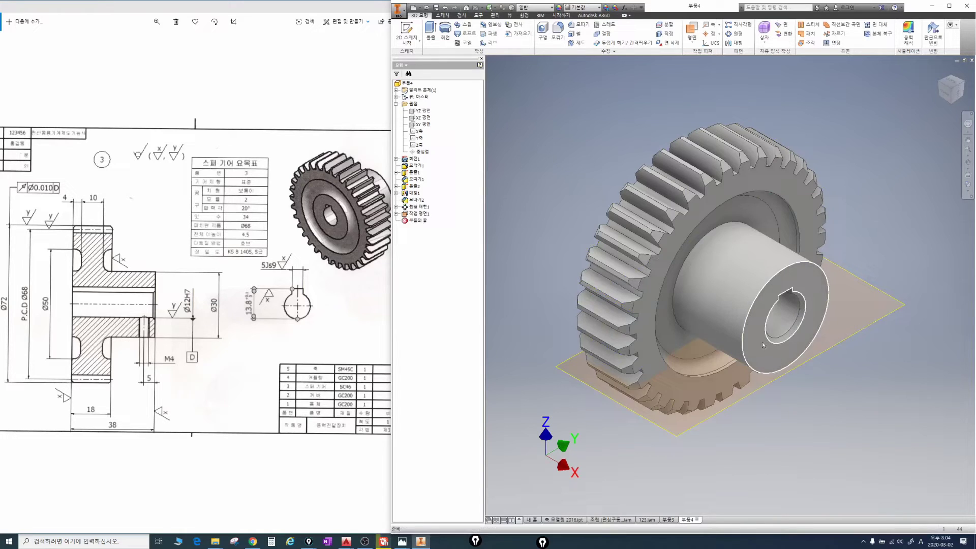
{"action": "left_click_drag", "start_coordinate": [791, 298], "coordinate": [788, 283]}
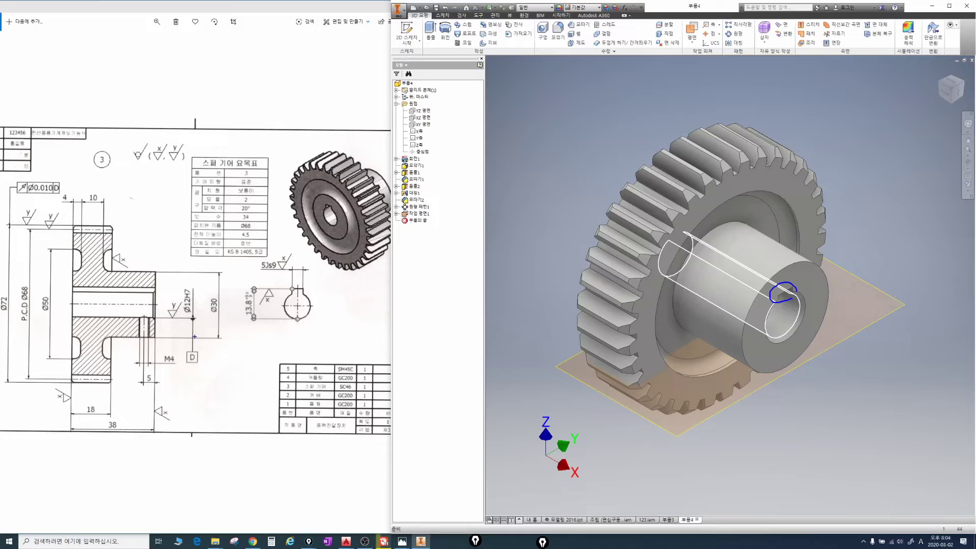
{"action": "left_click_drag", "start_coordinate": [154, 300], "coordinate": [153, 297]}
{"action": "left_click_drag", "start_coordinate": [136, 330], "coordinate": [156, 331]}
{"action": "key", "text": "Escape"}
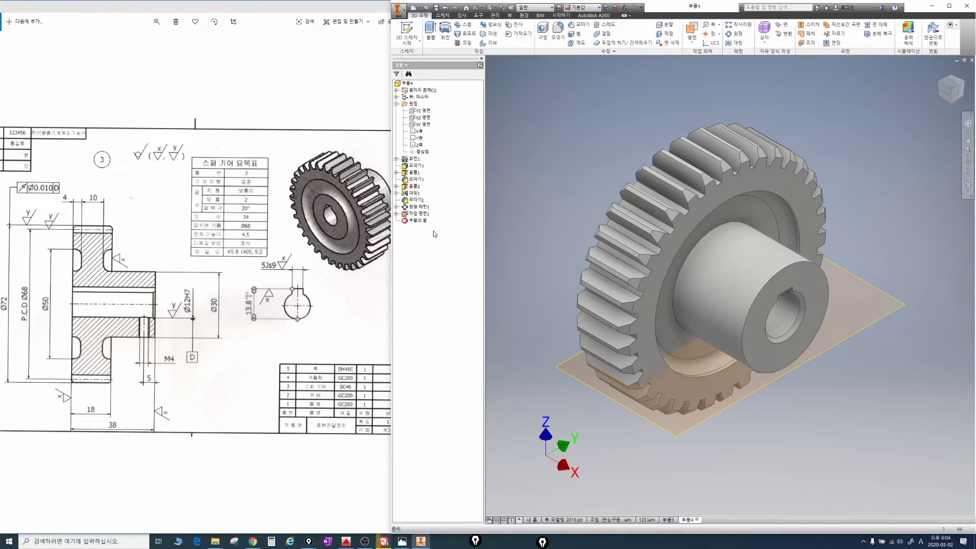
{"action": "left_click_drag", "start_coordinate": [426, 220], "coordinate": [437, 218]}
{"action": "key", "text": "Escape"}
Step: Start a sketch on the tangent work plane and project the part's cut edges into it
{"action": "key", "text": "F4"}
{"action": "mouse_move", "coordinate": [783, 321]}
{"action": "left_mouse_down"}
{"action": "mouse_move", "coordinate": [739, 281]}
{"action": "mouse_move", "coordinate": [730, 222]}
{"action": "left_mouse_up"}
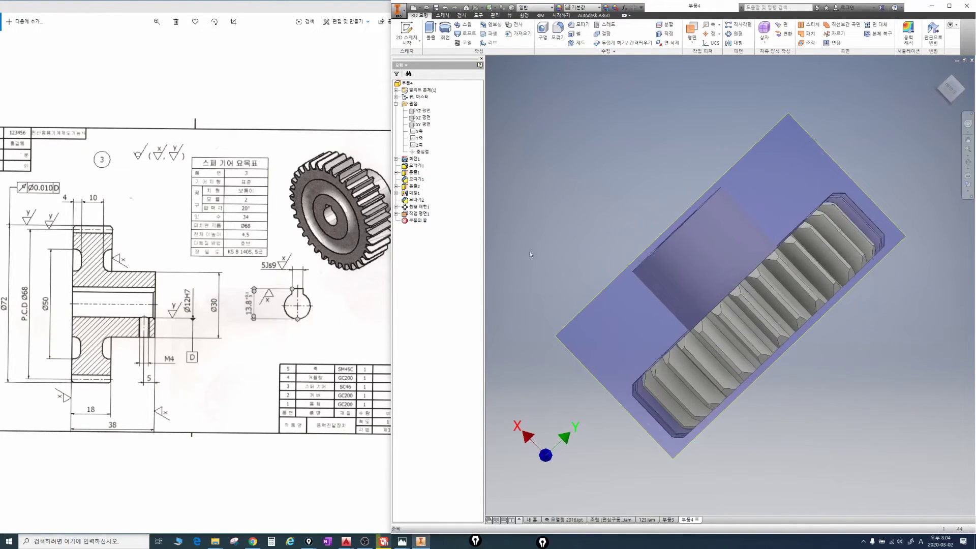
{"action": "left_click", "coordinate": [426, 216]}
{"action": "key", "text": "s"}
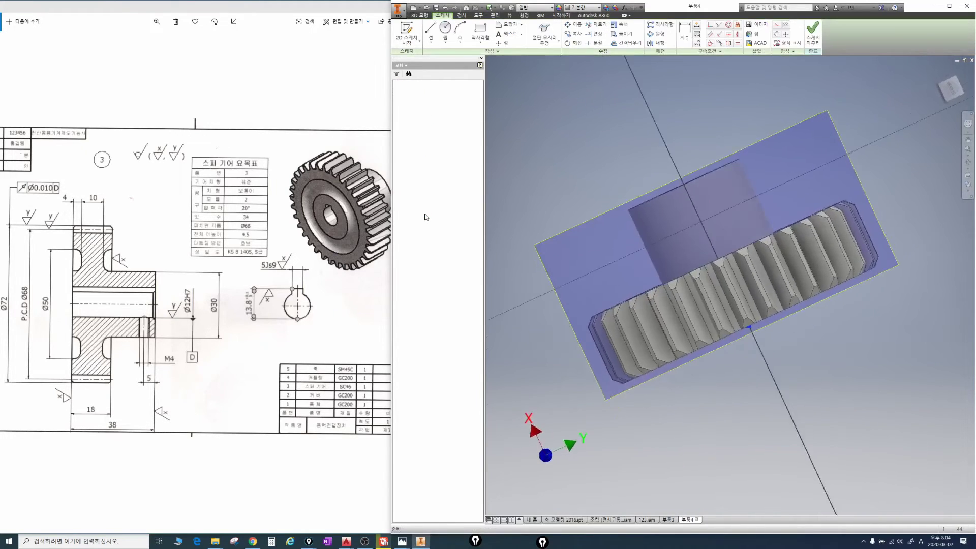
{"action": "middle_click_drag", "start_coordinate": [787, 178], "coordinate": [737, 212]}
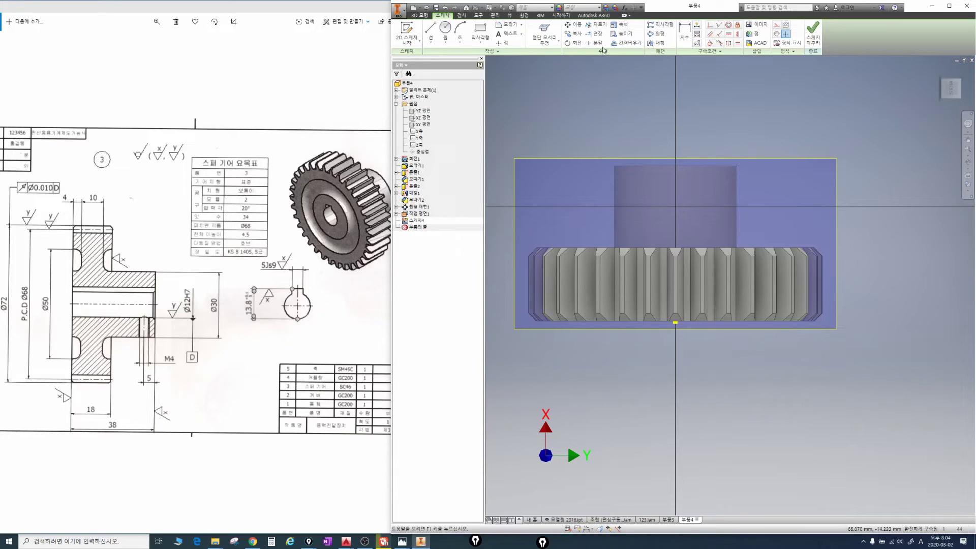
{"action": "left_click", "coordinate": [544, 40]}
{"action": "left_click", "coordinate": [534, 67]}
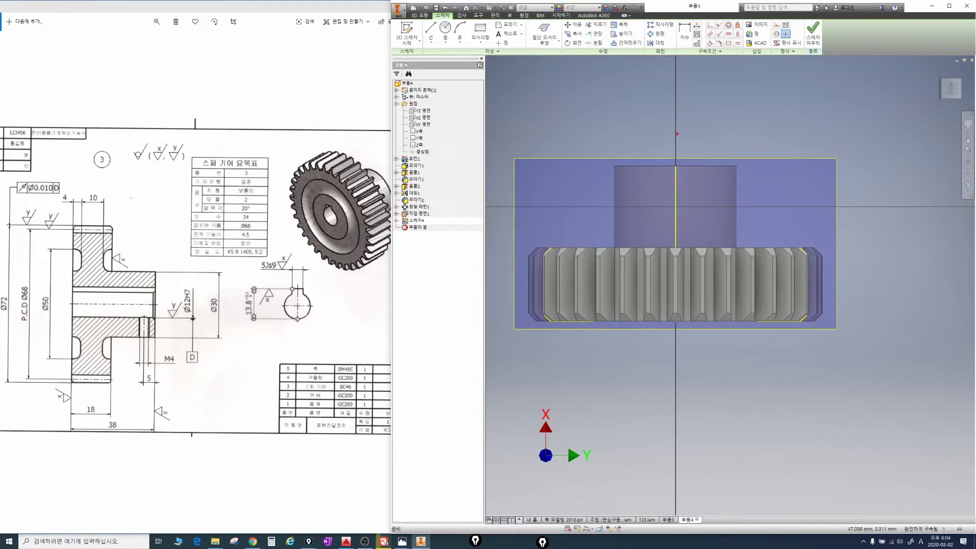
{"action": "left_click_drag", "start_coordinate": [677, 134], "coordinate": [675, 246]}
Step: Place a sketch point on the hub, about 7.4 mm off its centreline and about 7 mm from its end face
{"action": "left_click", "coordinate": [500, 43]}
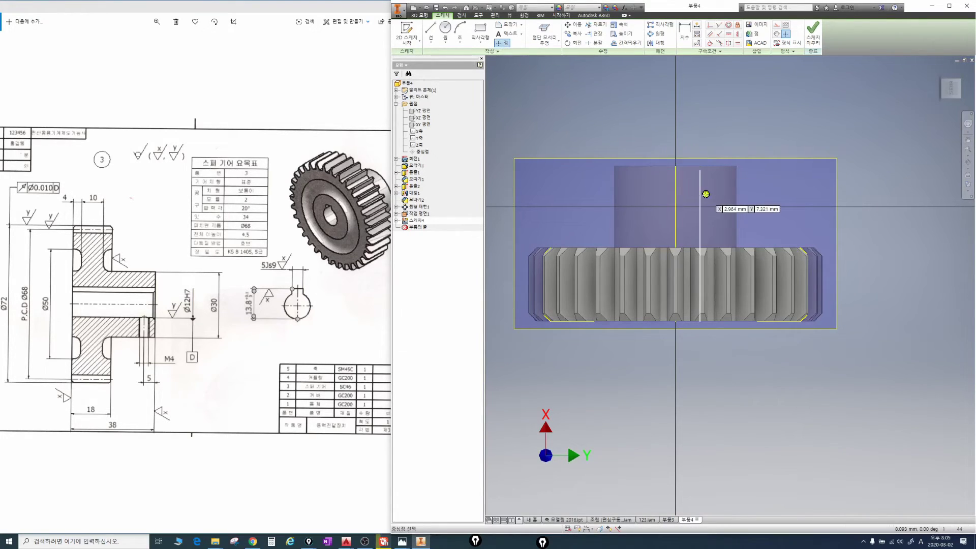
{"action": "left_click", "coordinate": [706, 194]}
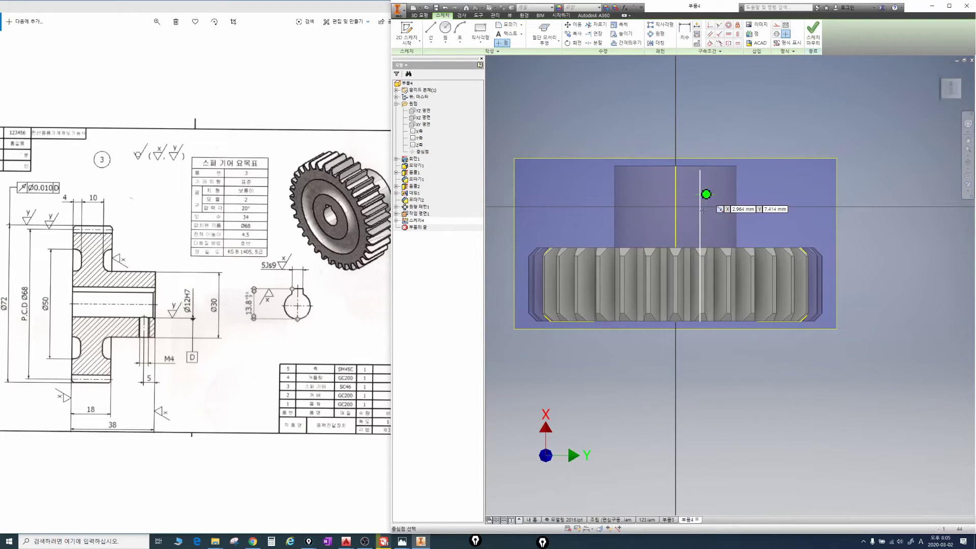
{"action": "key", "text": "Escape"}
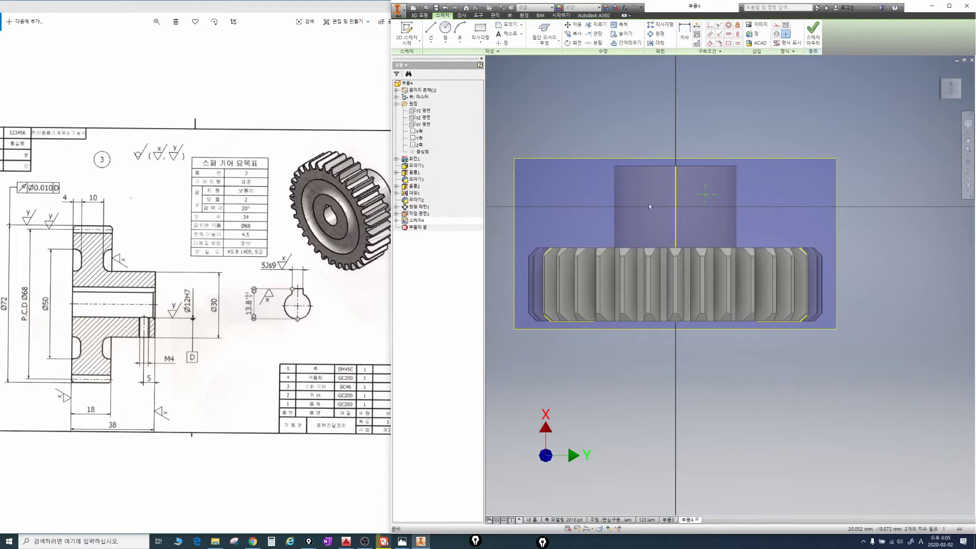
{"action": "middle_click_drag", "start_coordinate": [719, 173], "coordinate": [704, 178]}
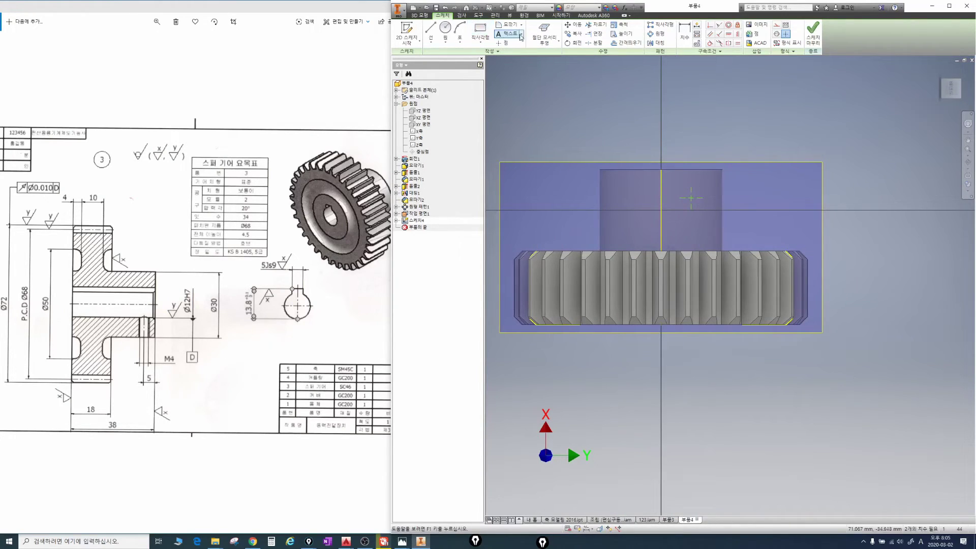
Step: Project the hub's end edge and both of its side edges into the sketch
{"action": "key", "text": "p"}
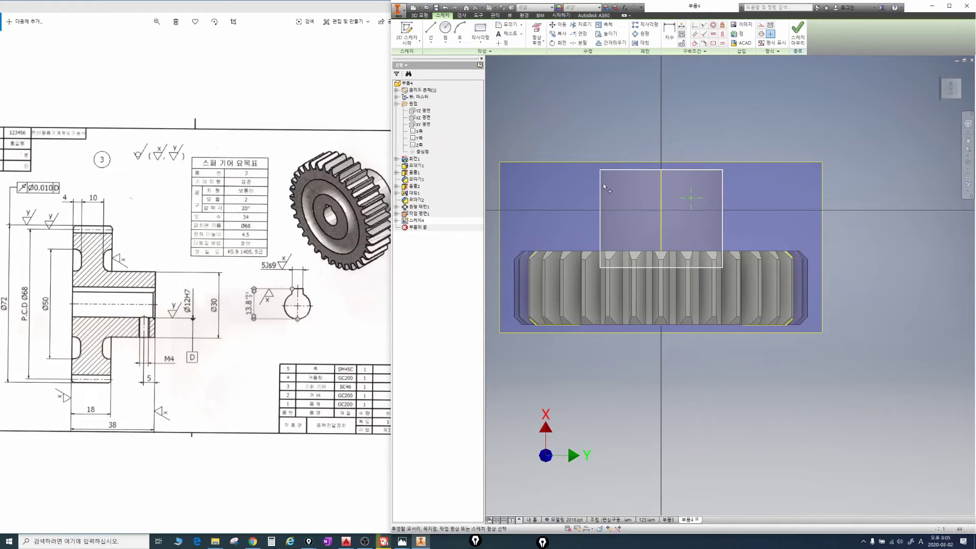
{"action": "left_click", "coordinate": [624, 169]}
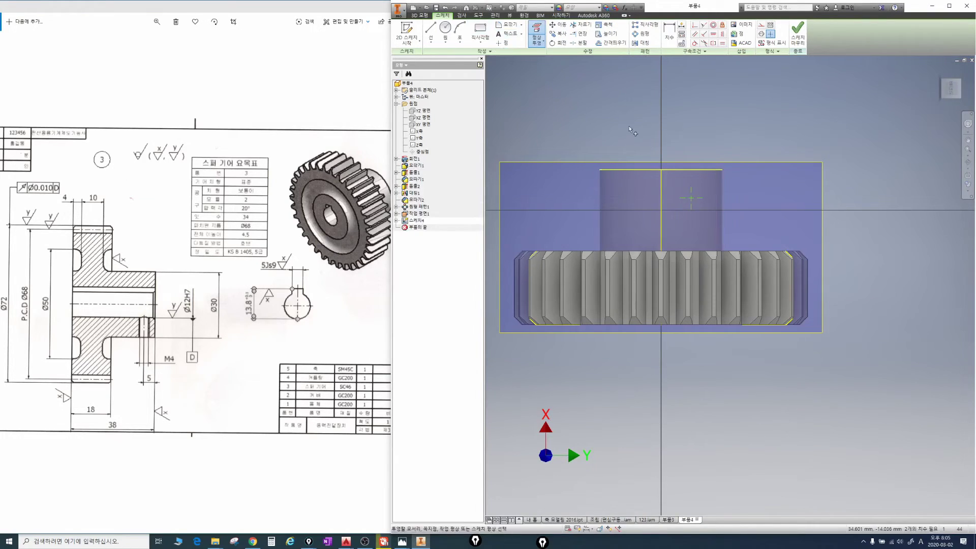
{"action": "left_click", "coordinate": [600, 188]}
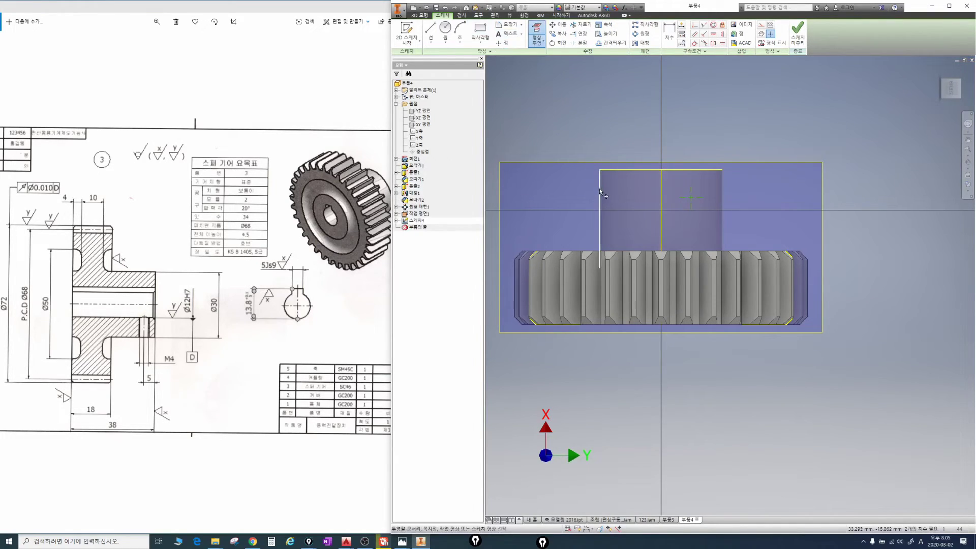
{"action": "left_click", "coordinate": [721, 183]}
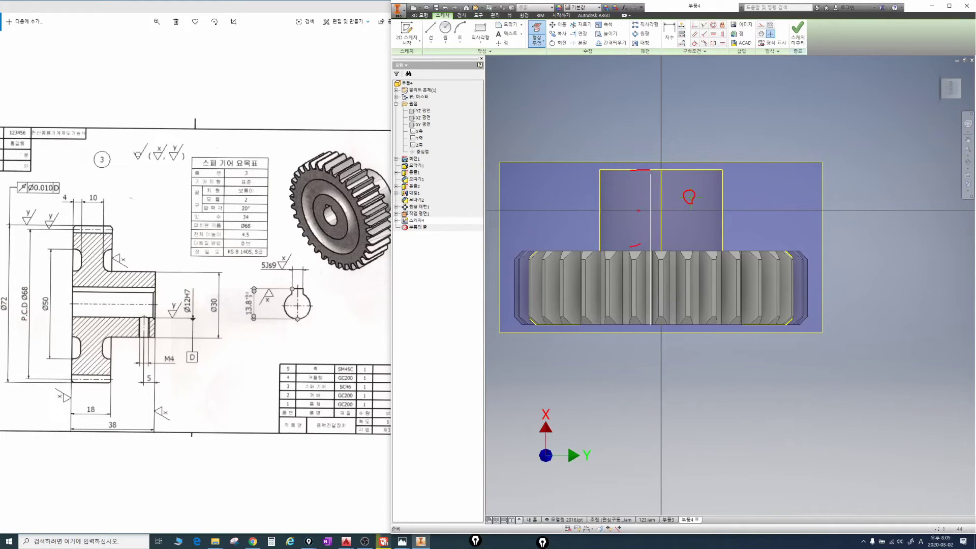
{"action": "key", "text": "Escape"}
{"action": "left_click", "coordinate": [669, 31]}
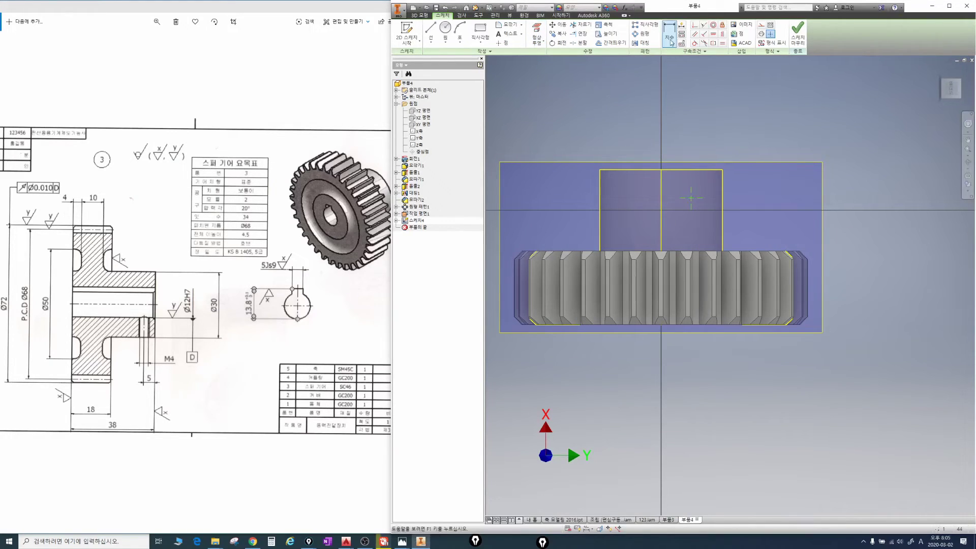
{"action": "left_click", "coordinate": [626, 170]}
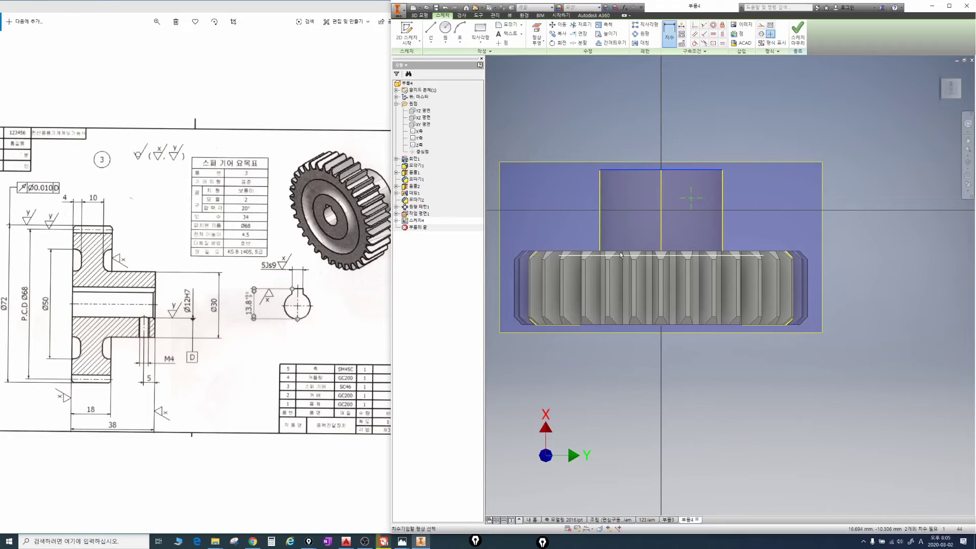
{"action": "left_click", "coordinate": [621, 252]}
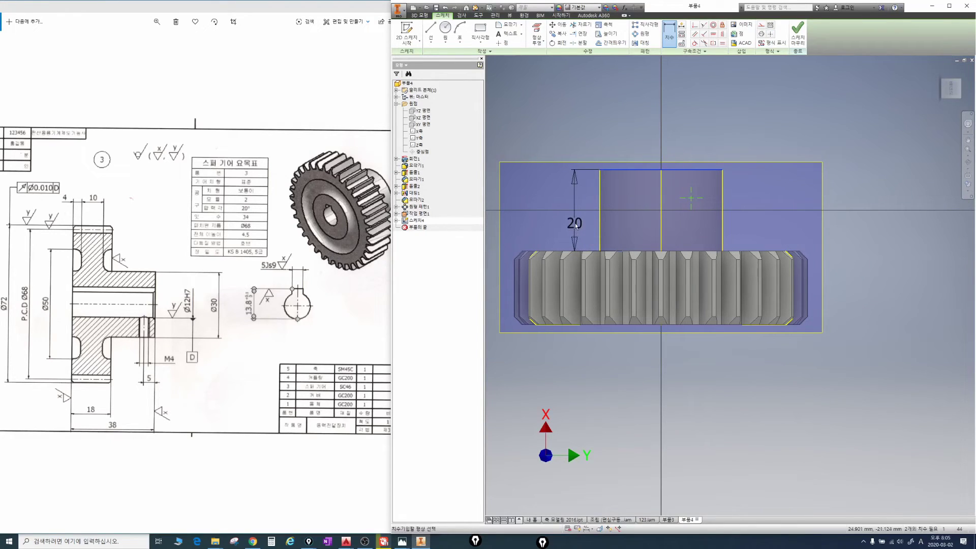
{"action": "key", "text": "Escape"}
{"action": "key", "text": "Escape"}
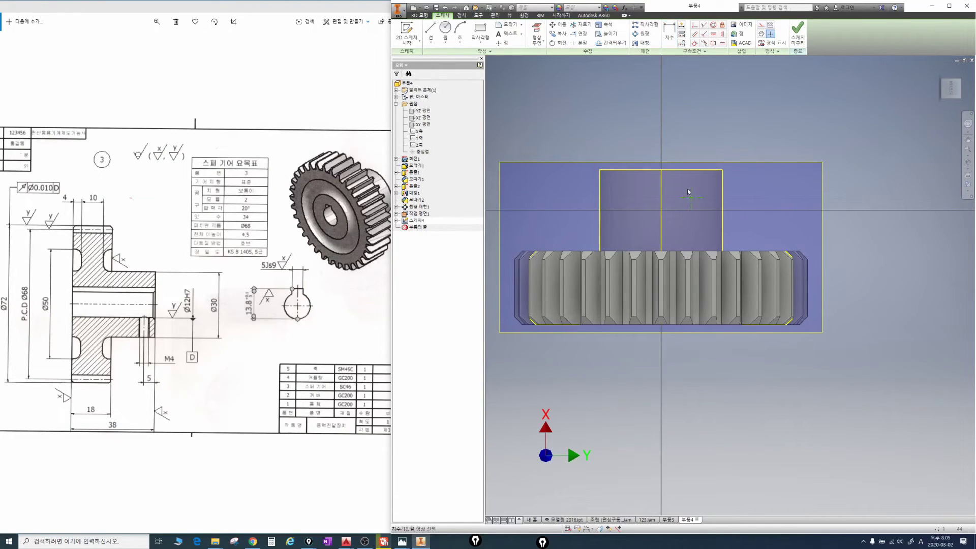
Step: Dimension the sketch point 0 mm from the hub's projected centreline
{"action": "key", "text": "d"}
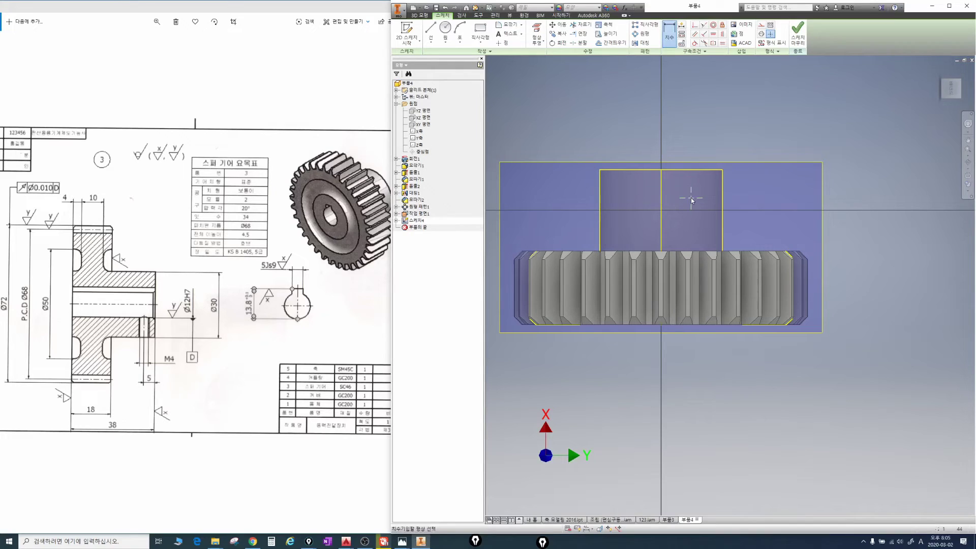
{"action": "left_click", "coordinate": [662, 193]}
{"action": "left_click", "coordinate": [691, 198]}
{"action": "left_click", "coordinate": [685, 119]}
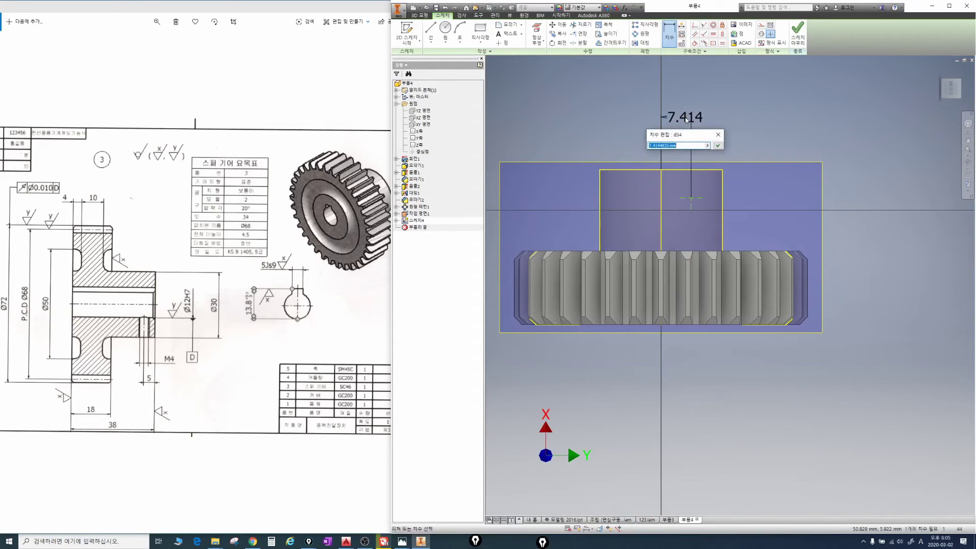
{"action": "type", "text": "0"}
{"action": "key", "text": "Return"}
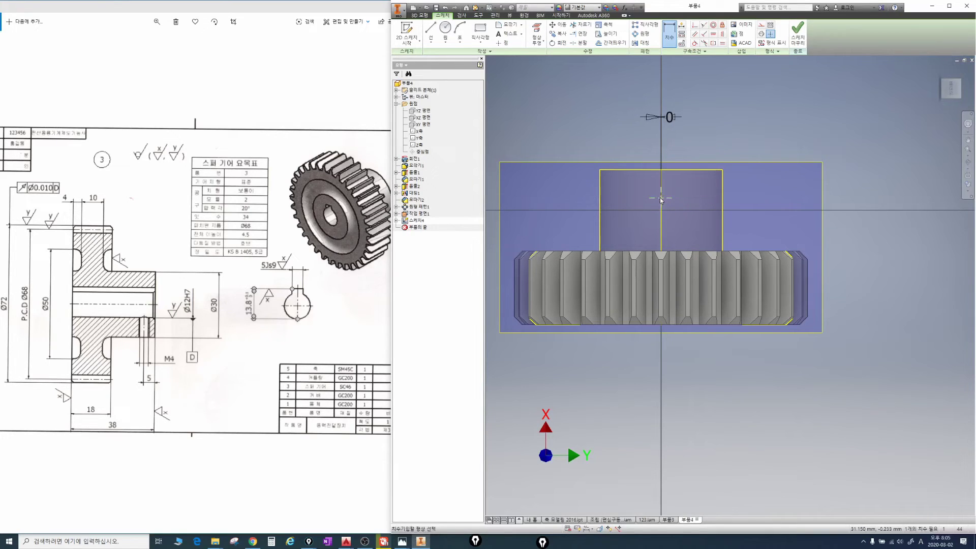
Step: Dimension the sketch point 10 mm from the hub's projected end edge
{"action": "left_click", "coordinate": [689, 173]}
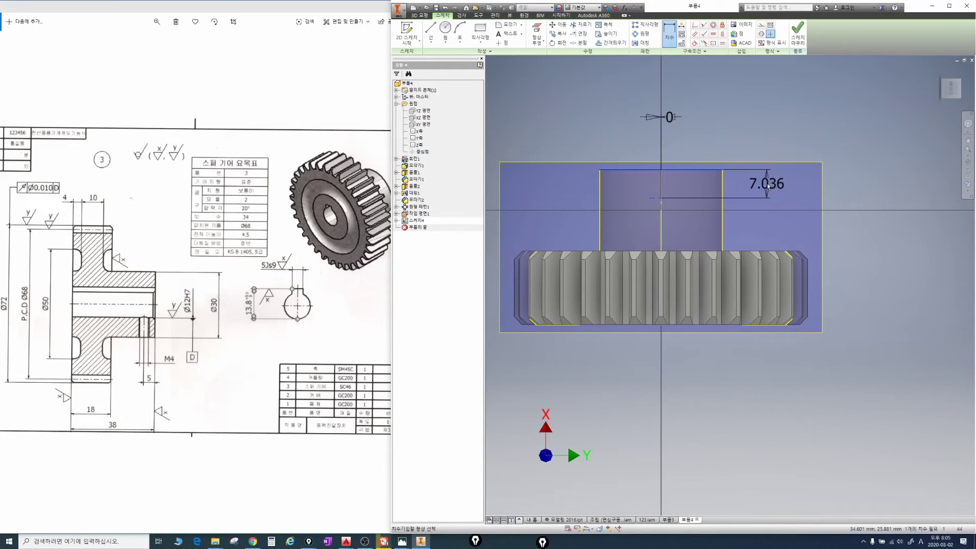
{"action": "left_click", "coordinate": [767, 186]}
{"action": "type", "text": "10"}
{"action": "key", "text": "Return"}
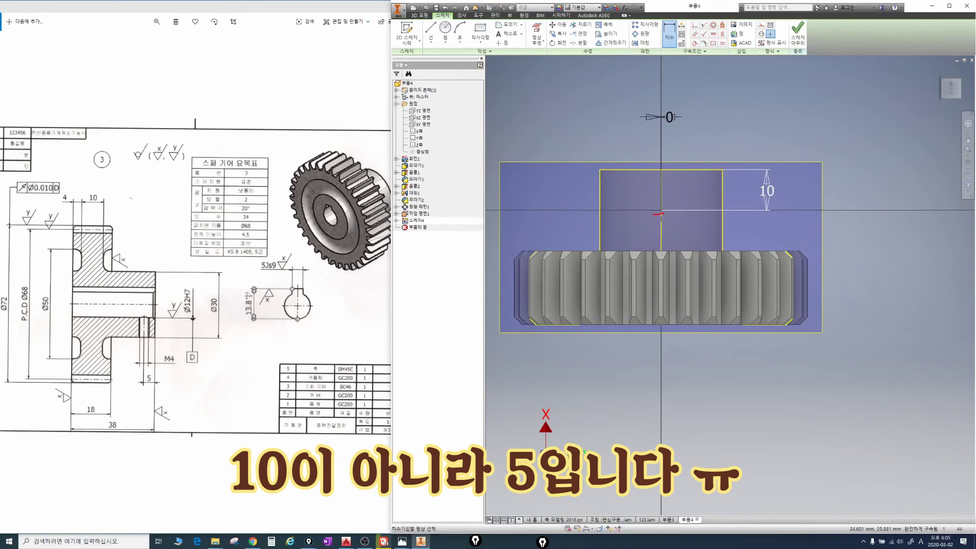
{"action": "left_click", "coordinate": [661, 209]}
Step: Hide the work plane tangent to the hub
{"action": "mouse_move", "coordinate": [660, 209]}
{"action": "middle_mouse_down", "text": "shift"}
{"action": "mouse_move", "coordinate": [690, 227]}
{"action": "mouse_move", "coordinate": [698, 215]}
{"action": "mouse_move", "coordinate": [721, 222]}
{"action": "middle_mouse_up", "text": "shift"}
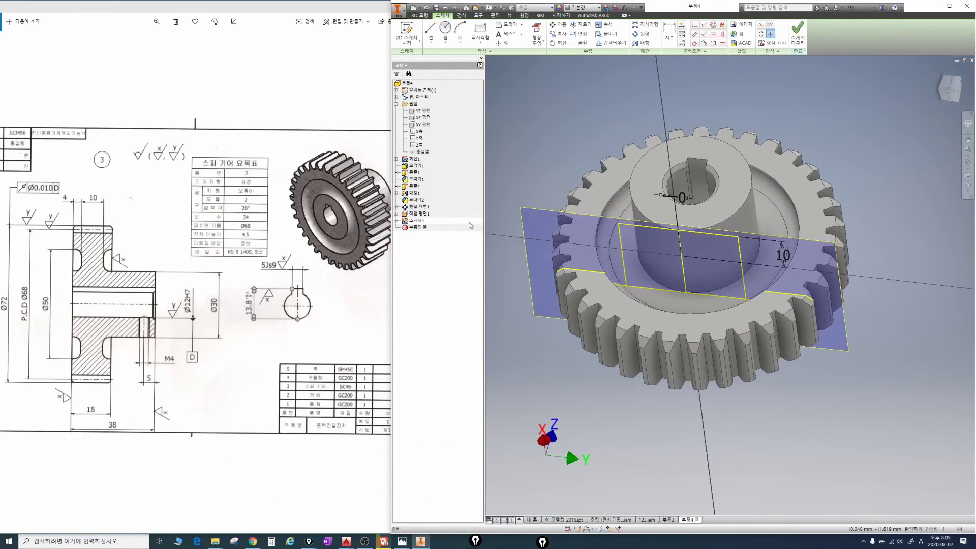
{"action": "left_click", "coordinate": [423, 214]}
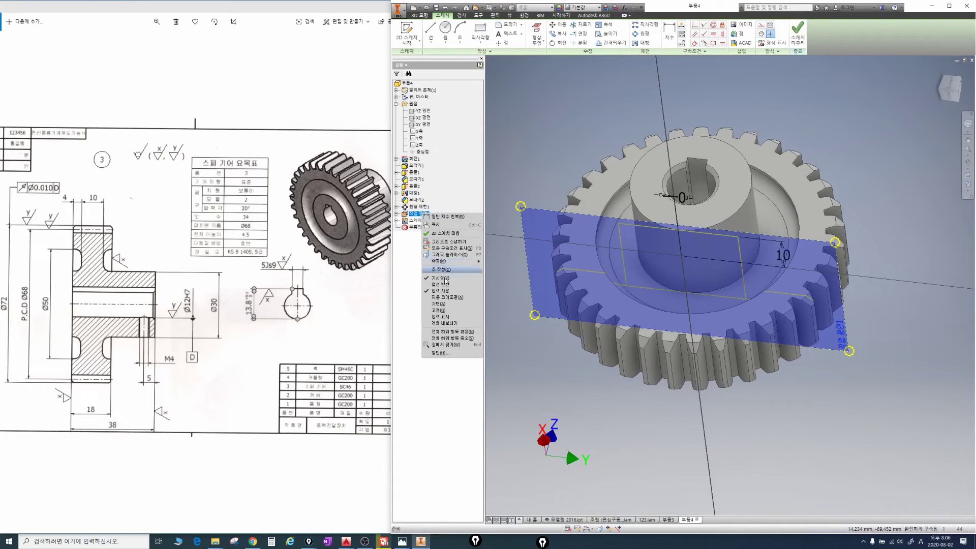
{"action": "left_click", "coordinate": [444, 279]}
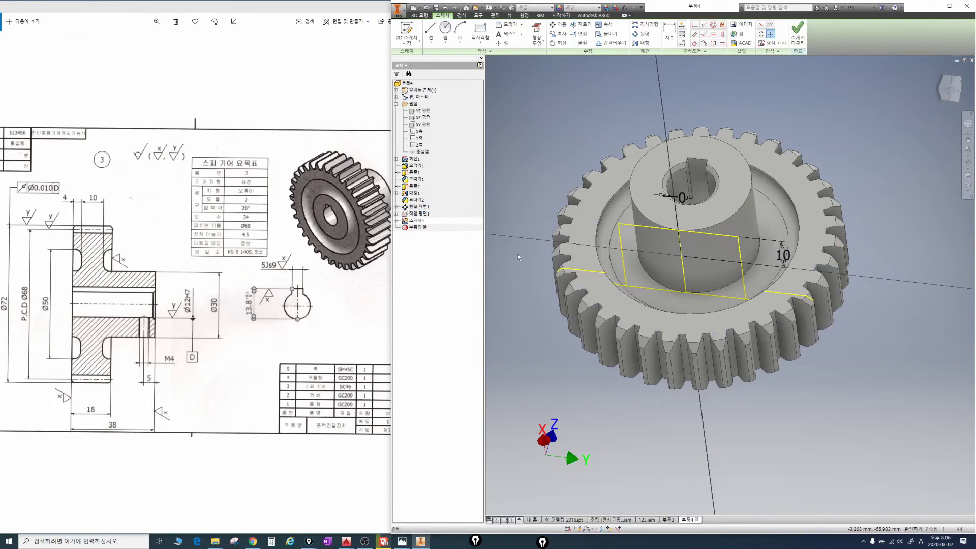
Step: Start a simple hole at the hub's sketch point, terminated by distance at a depth of 14.75 mm towards the bore
{"action": "key", "text": "F4"}
{"action": "left_click_drag", "start_coordinate": [706, 206], "coordinate": [707, 206]}
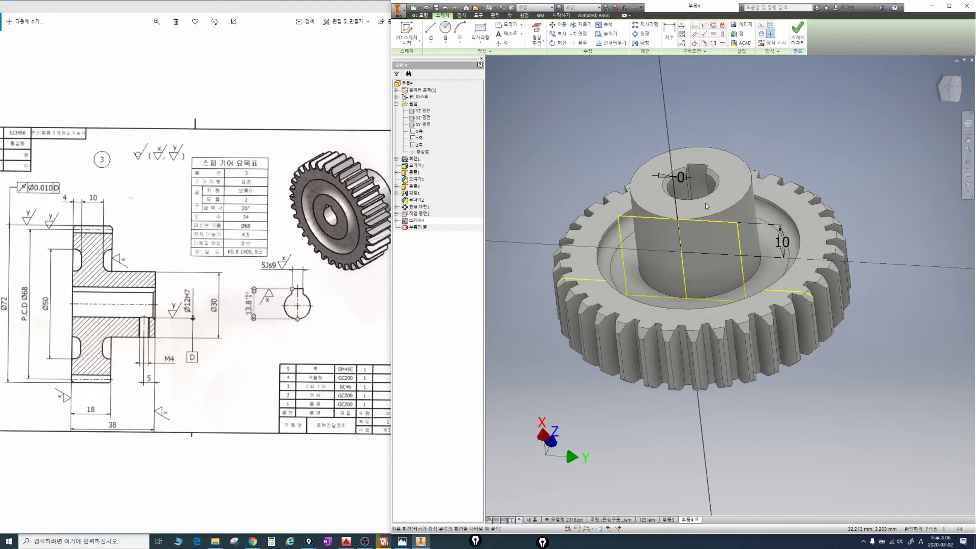
{"action": "key", "text": "h"}
{"action": "key", "text": "Return"}
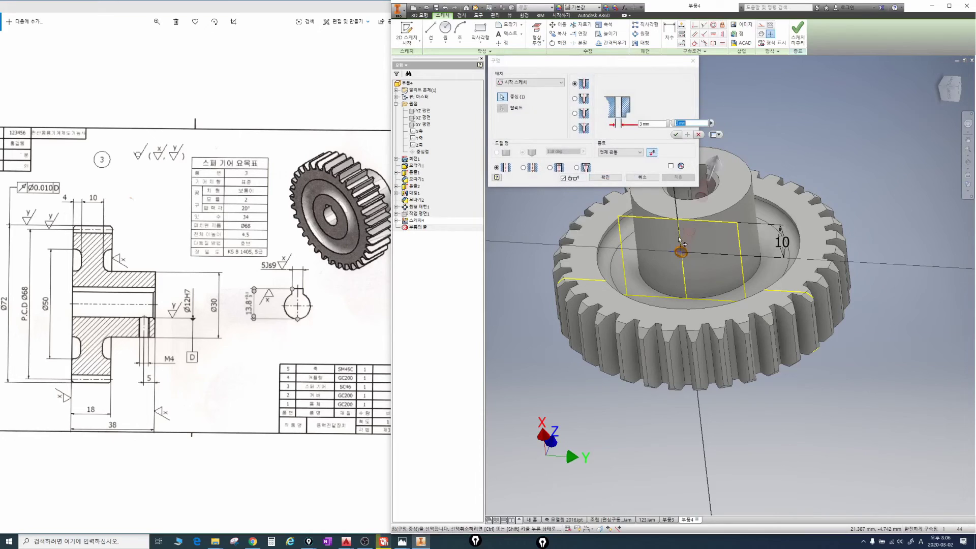
{"action": "middle_click_drag", "start_coordinate": [680, 239], "coordinate": [707, 229], "text": "shift"}
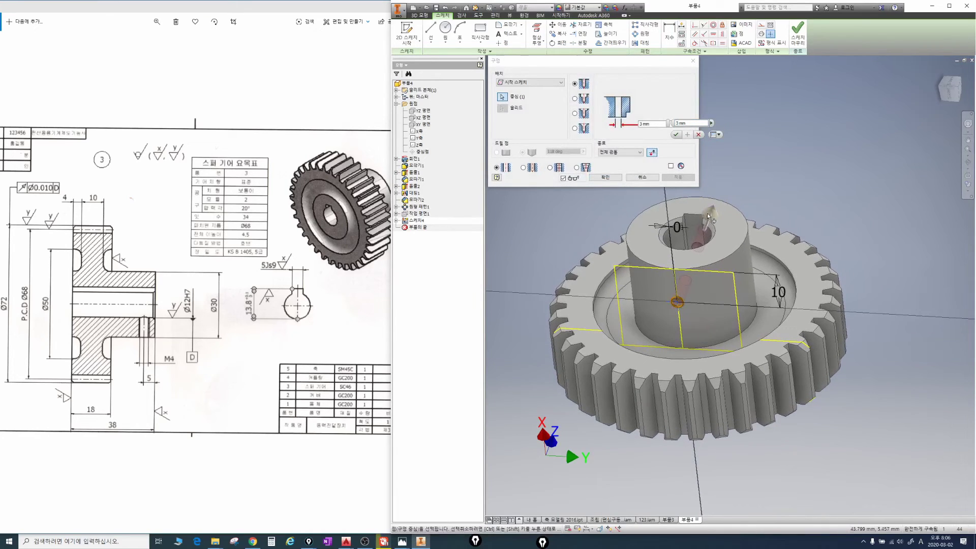
{"action": "mouse_move", "coordinate": [707, 212]}
{"action": "left_mouse_down"}
{"action": "mouse_move", "coordinate": [739, 177]}
{"action": "mouse_move", "coordinate": [694, 240]}
{"action": "mouse_move", "coordinate": [693, 222]}
{"action": "left_mouse_up"}
{"action": "key", "text": "F4"}
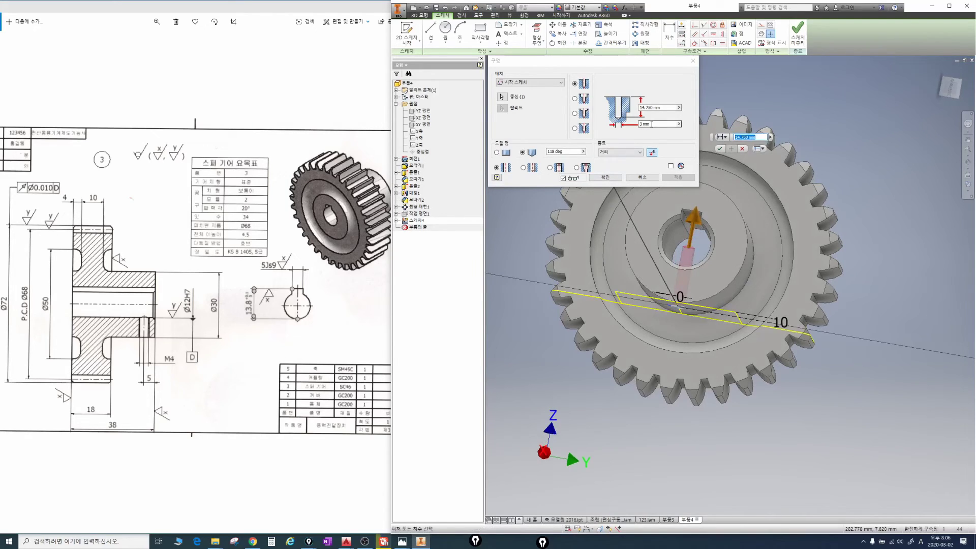
Step: Set the hole diameter to 4 mm and create the hole through the hub wall
{"action": "left_click", "coordinate": [642, 124]}
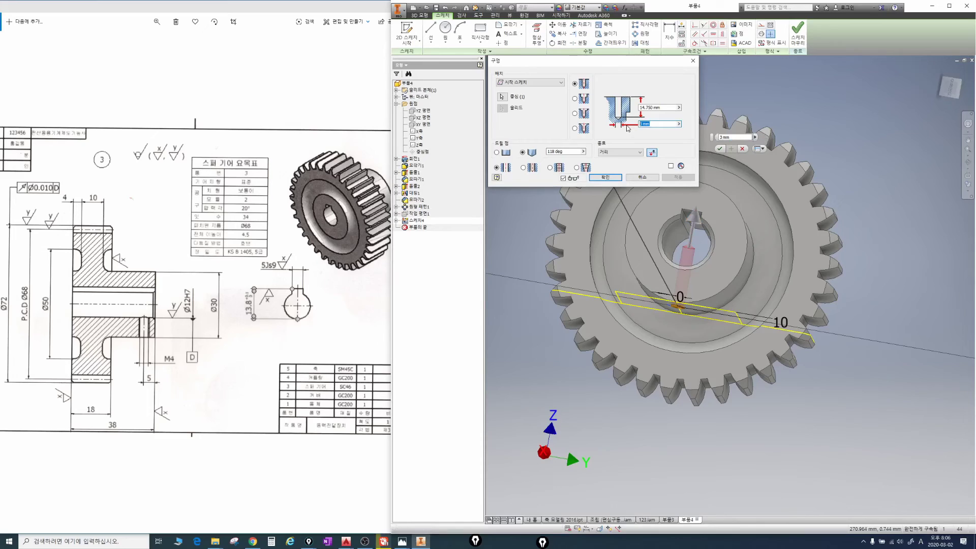
{"action": "type", "text": "4"}
{"action": "left_click", "coordinate": [605, 177]}
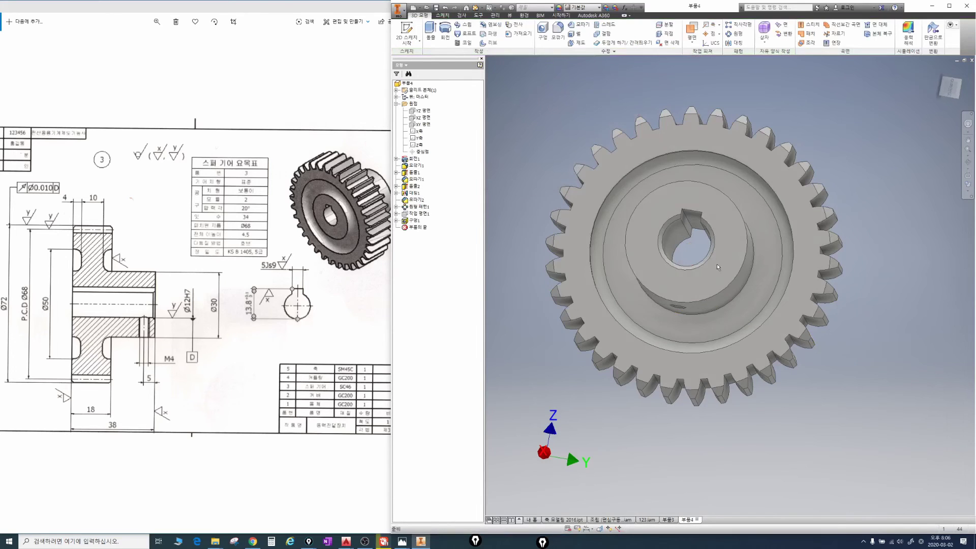
Step: Examine the new hole in the hub wall up close, including its inside surface
{"action": "key", "text": "F4"}
{"action": "left_click_drag", "start_coordinate": [712, 244], "coordinate": [681, 282]}
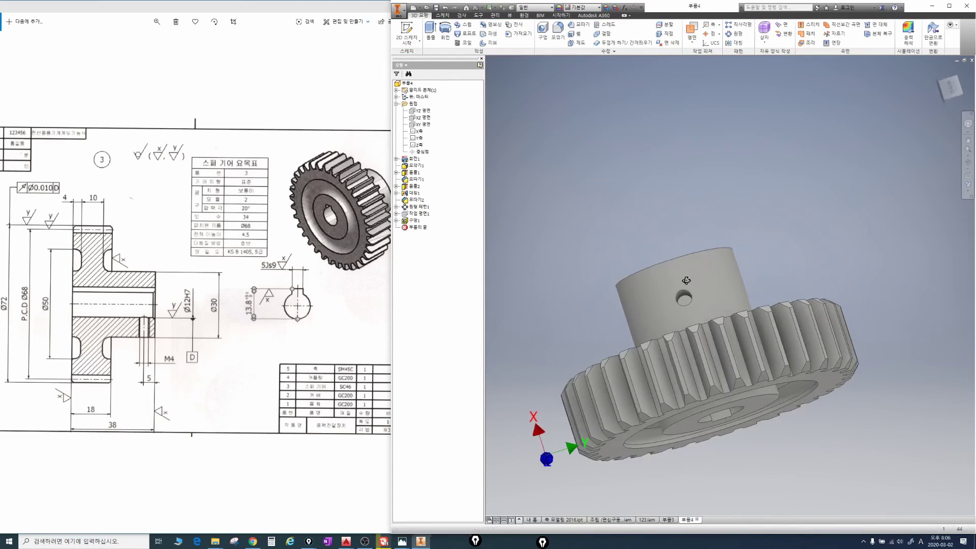
{"action": "key", "text": "Escape"}
{"action": "key", "text": "F5"}
{"action": "scroll", "coordinate": [680, 284], "scroll_direction": "up", "scroll_amount": 3}
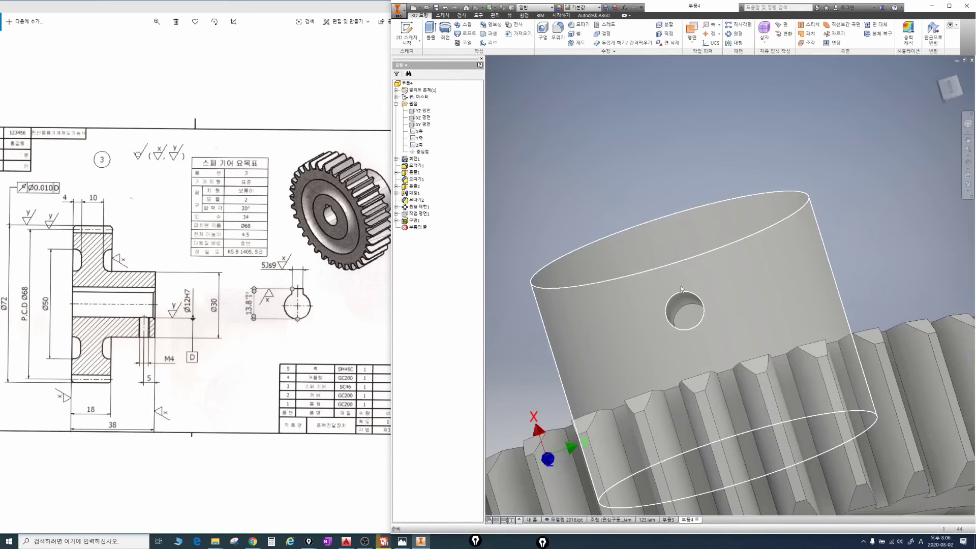
{"action": "key", "text": "F4"}
{"action": "key", "text": "Escape"}
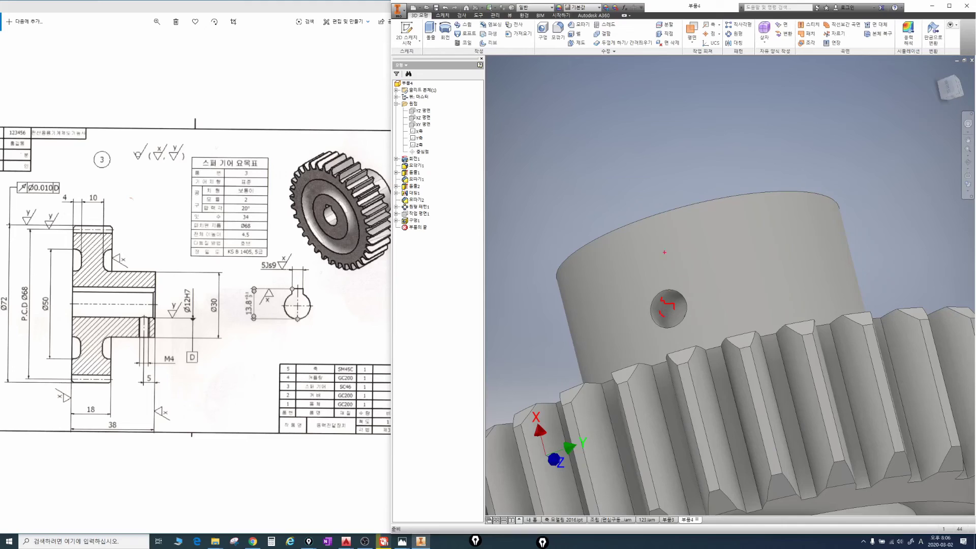
{"action": "mouse_move", "coordinate": [606, 33]}
{"action": "left_mouse_down"}
{"action": "mouse_move", "coordinate": [597, 28]}
{"action": "mouse_move", "coordinate": [624, 35]}
{"action": "left_mouse_up"}
{"action": "key", "text": "Escape"}
{"action": "scroll", "coordinate": [527, 234], "scroll_direction": "up", "scroll_amount": 4}
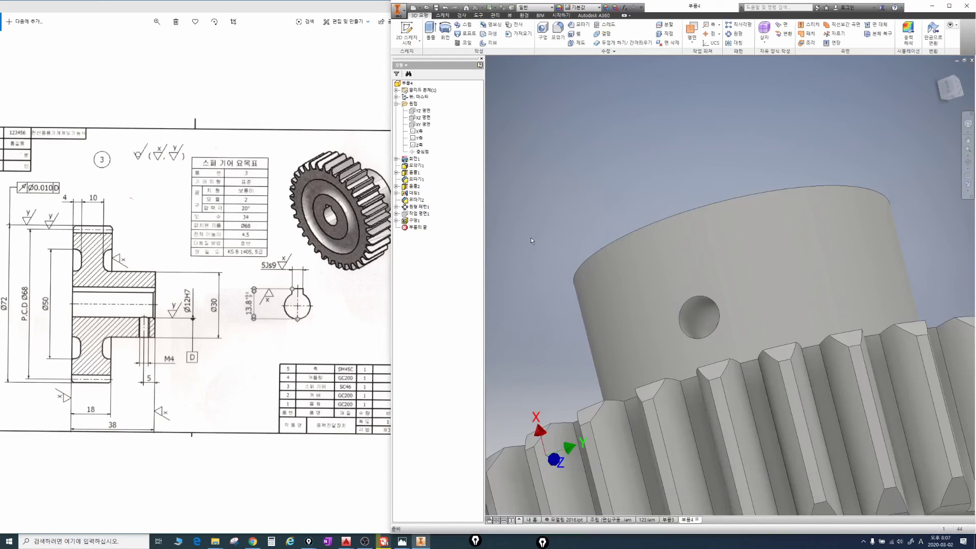
Step: Examine the whole gear from several sides, including the hub, keyway and hole, and return to the isometric view
{"action": "key", "text": "F6"}
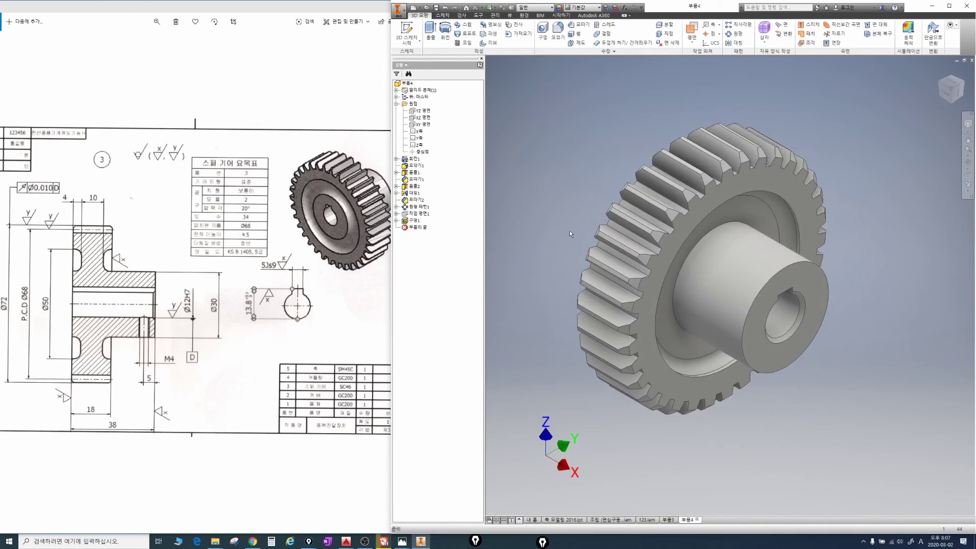
{"action": "key", "text": "F4"}
{"action": "mouse_move", "coordinate": [717, 220]}
{"action": "left_mouse_down"}
{"action": "mouse_move", "coordinate": [795, 232]}
{"action": "mouse_move", "coordinate": [722, 208]}
{"action": "left_mouse_up"}
{"action": "key", "text": "F5"}
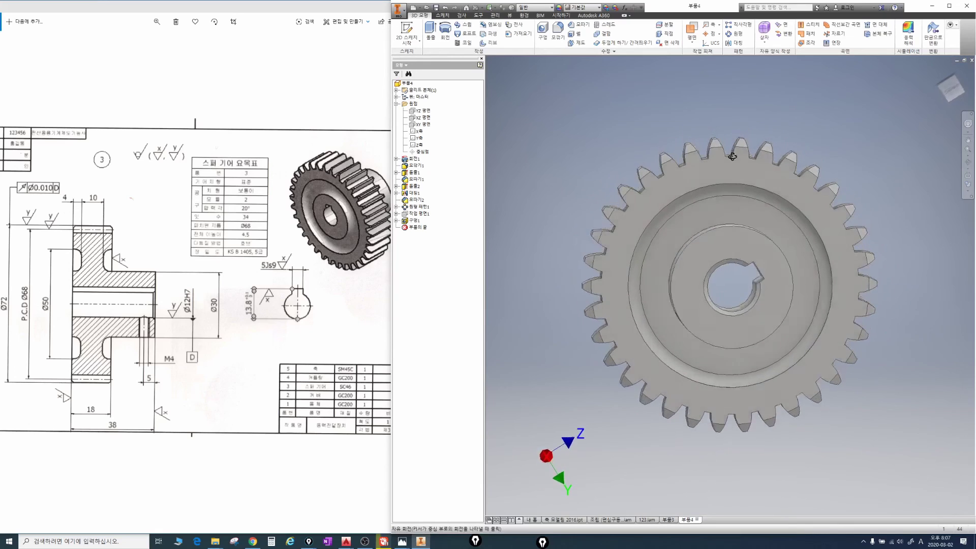
{"action": "key", "text": "F5"}
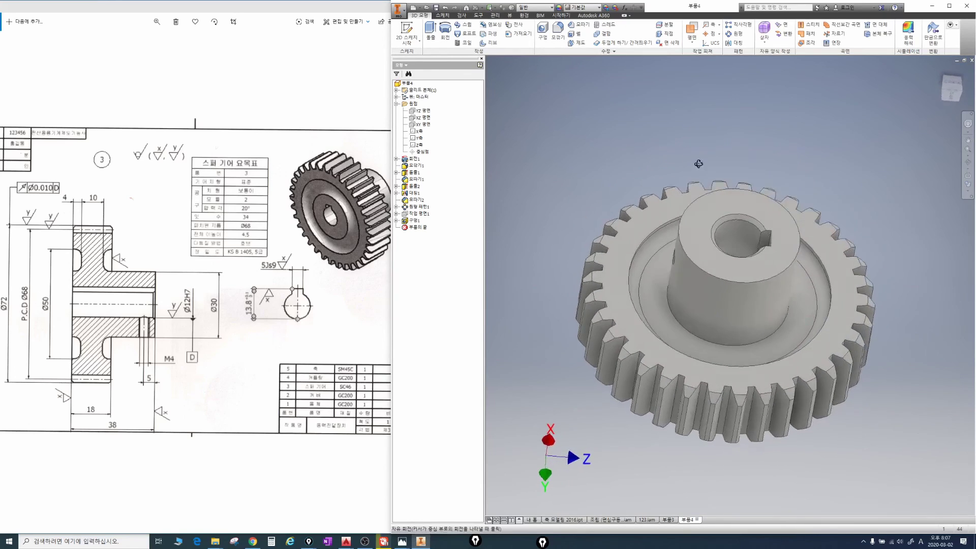
{"action": "key", "text": "F5"}
{"action": "key", "text": "F5"}
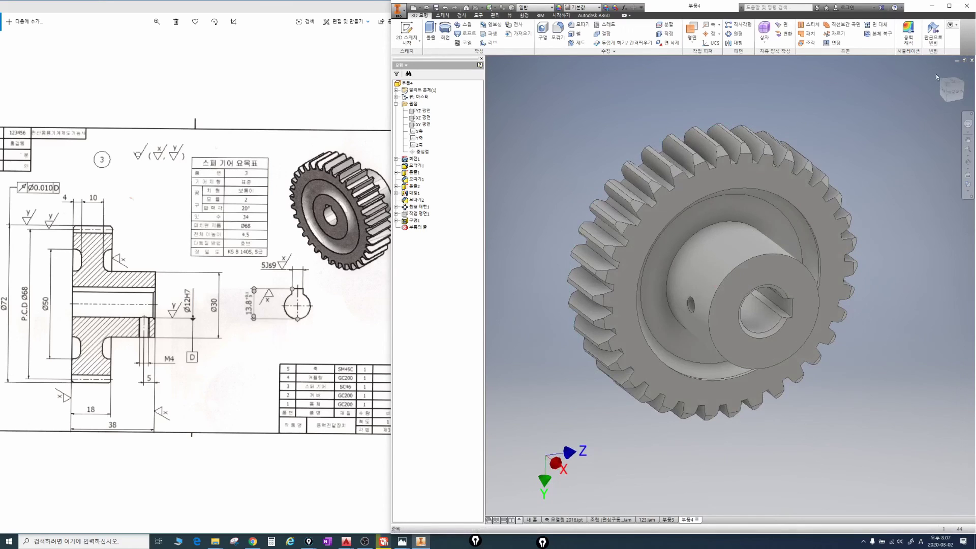
{"action": "key", "text": "F5"}
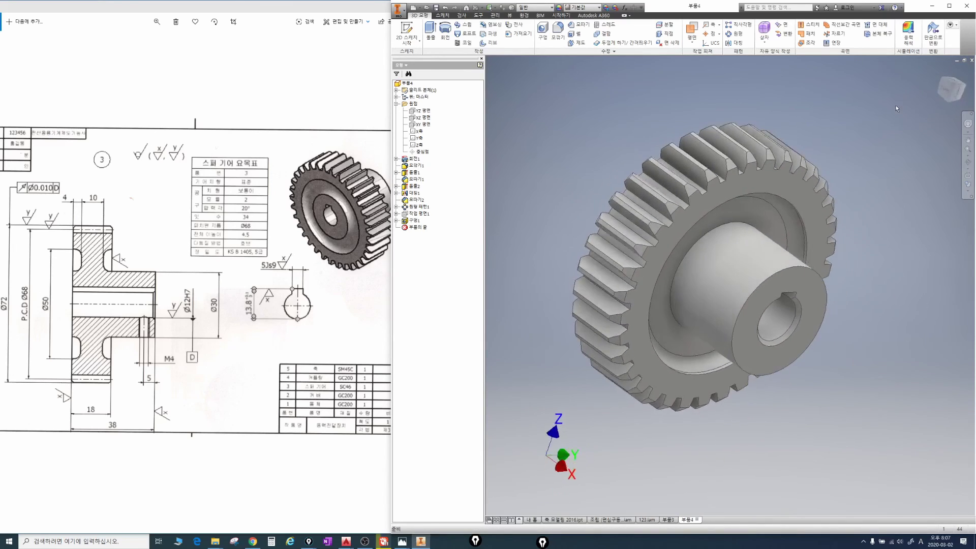